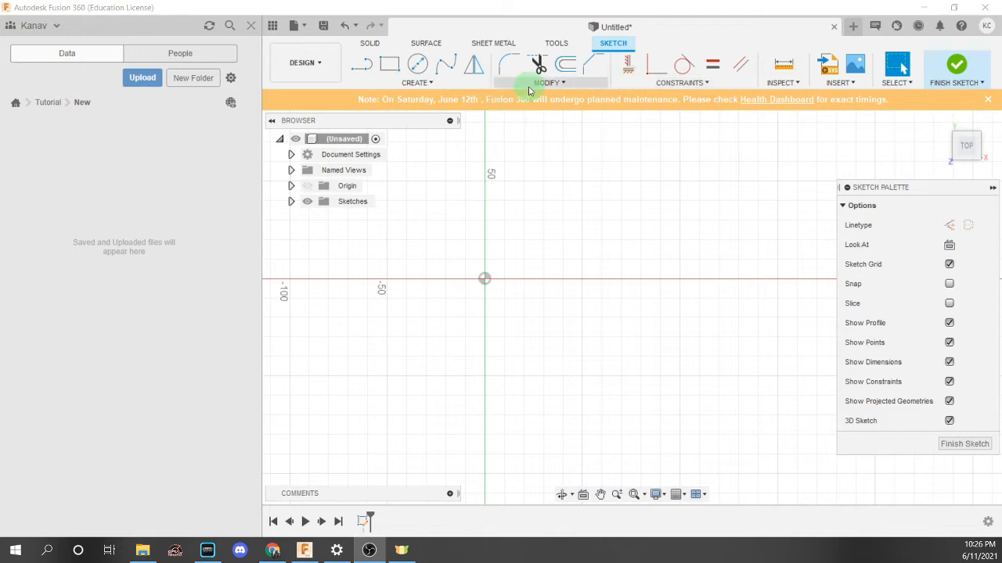
click(424, 83)
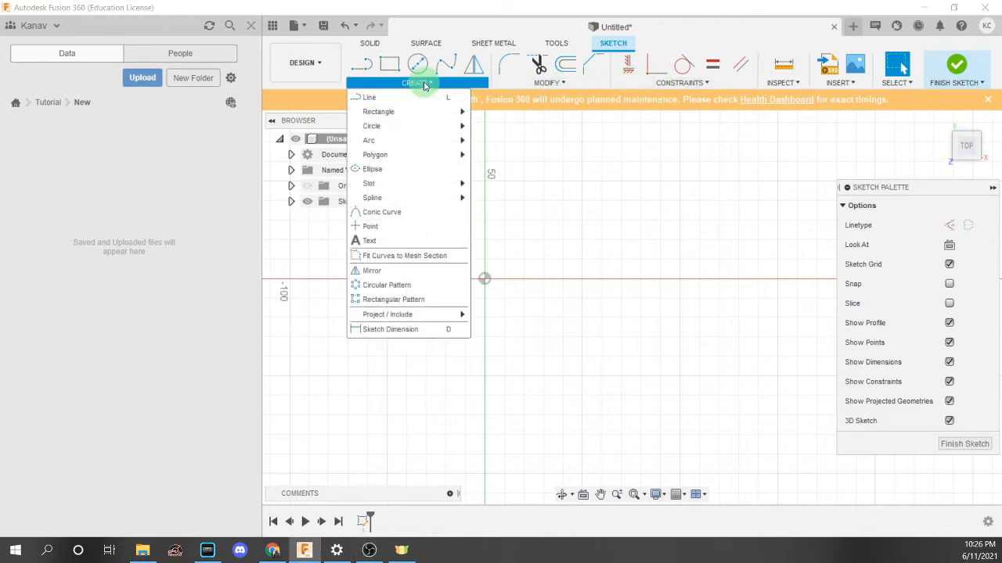
click(422, 84)
click(416, 86)
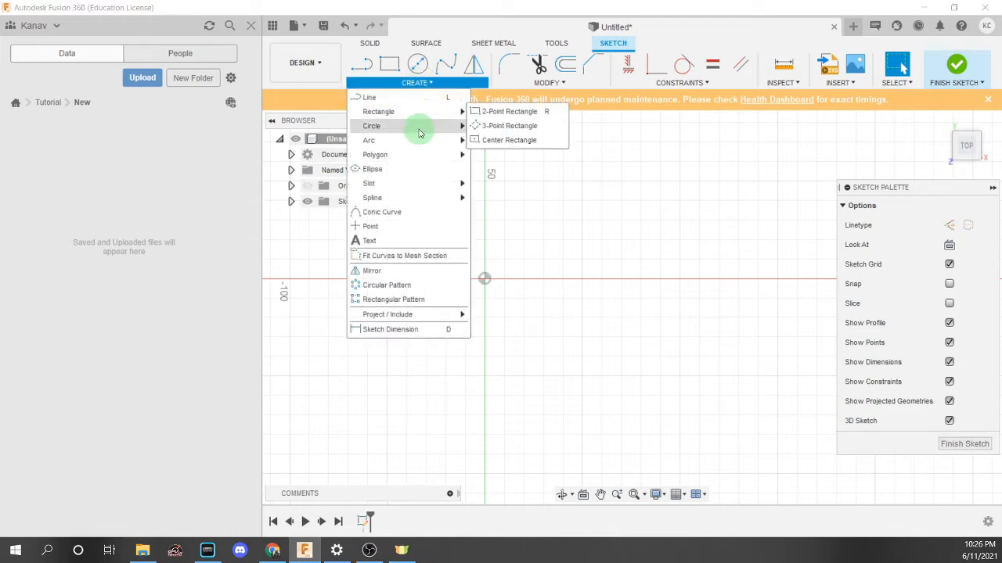
mouse_move(419, 132)
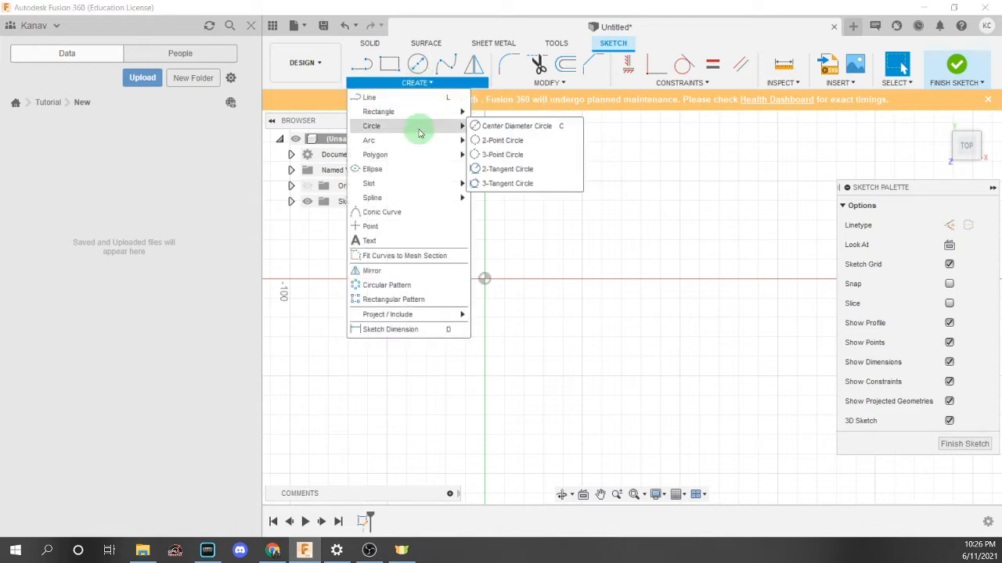
click(539, 230)
click(543, 87)
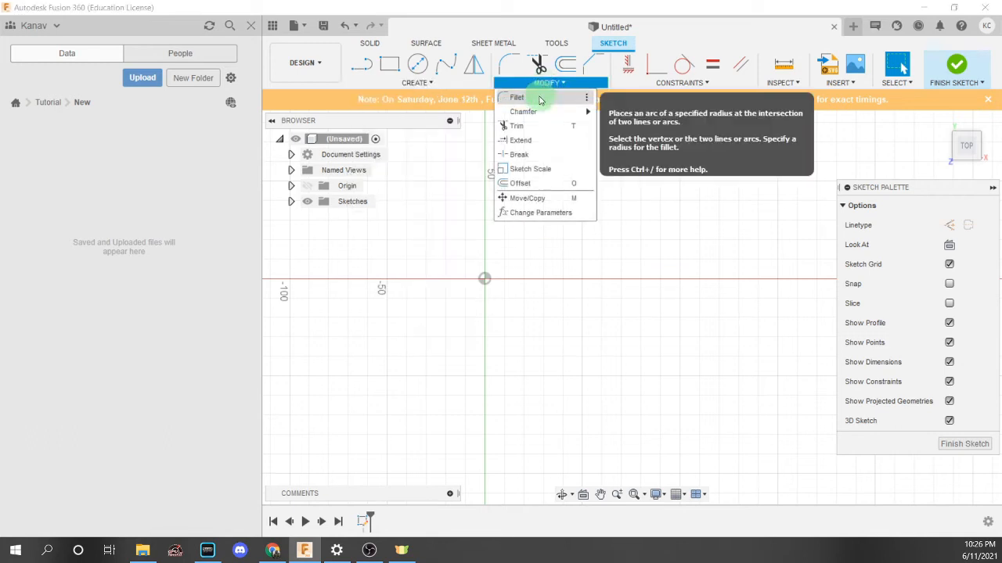
mouse_move(544, 115)
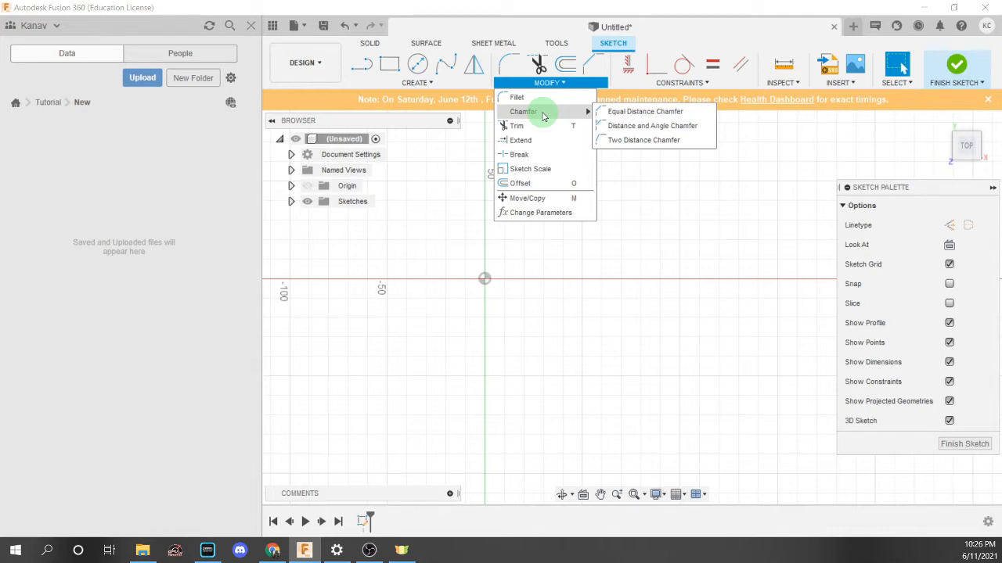
click(482, 153)
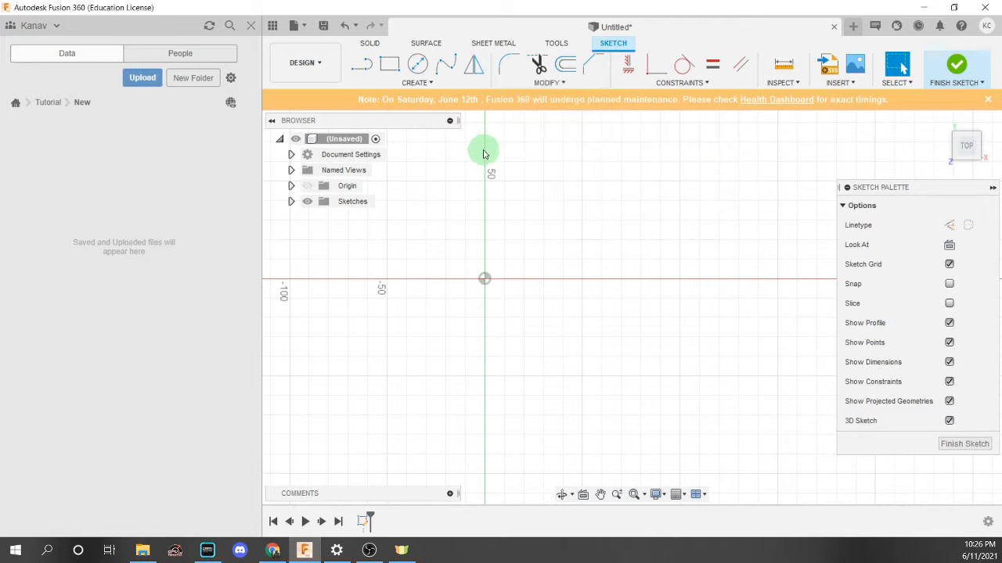
click(538, 65)
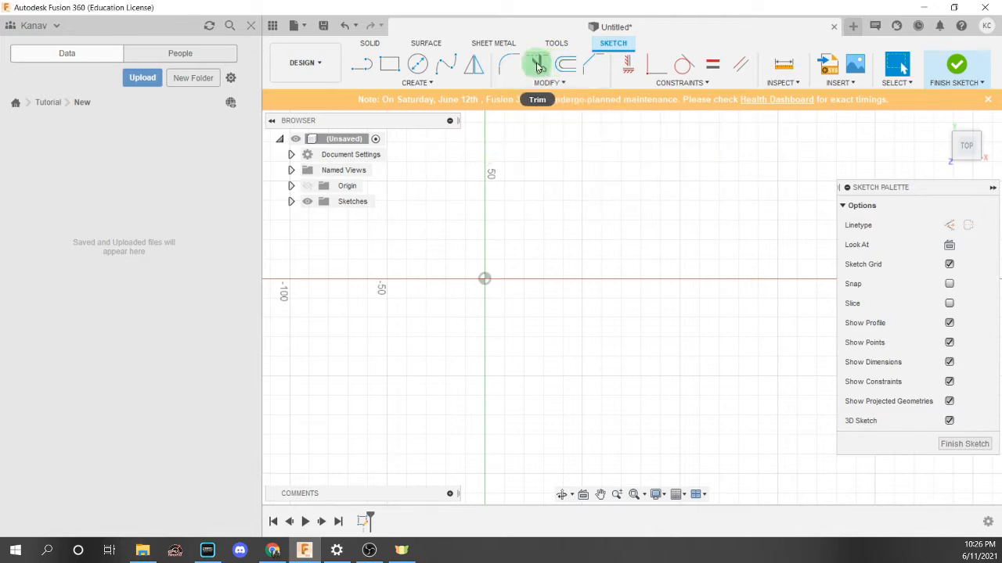
click(569, 66)
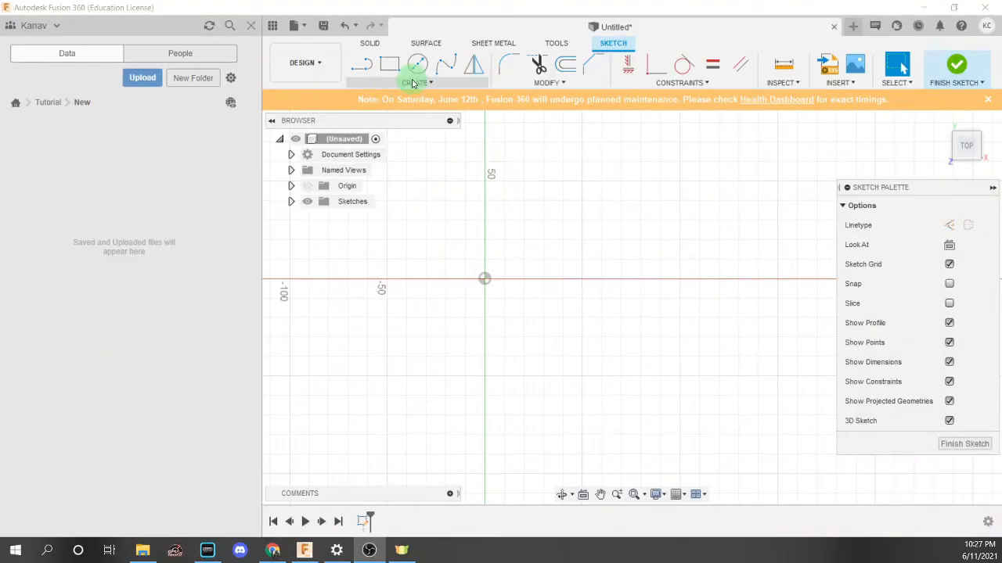
Sketch a horizontal line 100 mm long from the origin along the red axis
click(412, 83)
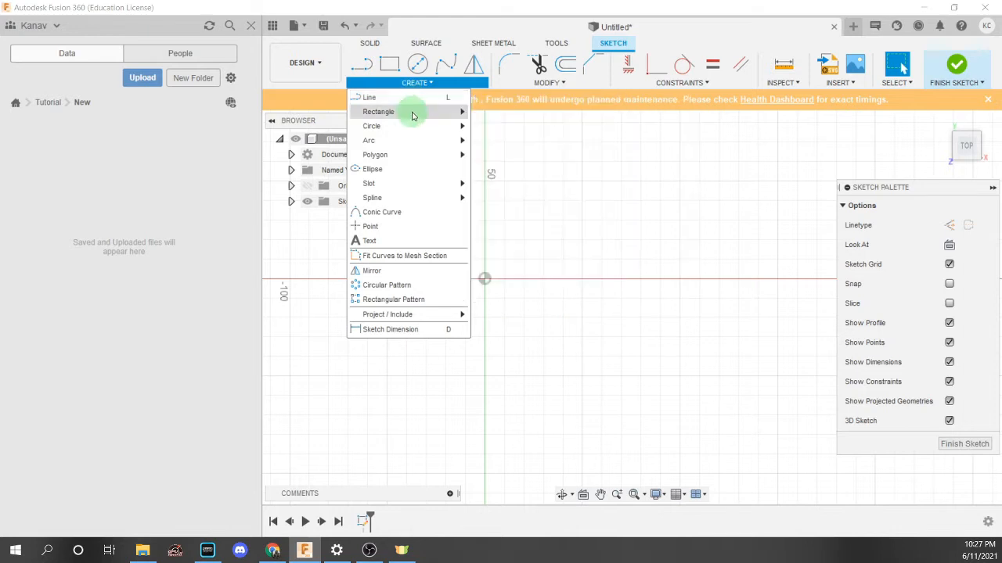
mouse_move(410, 126)
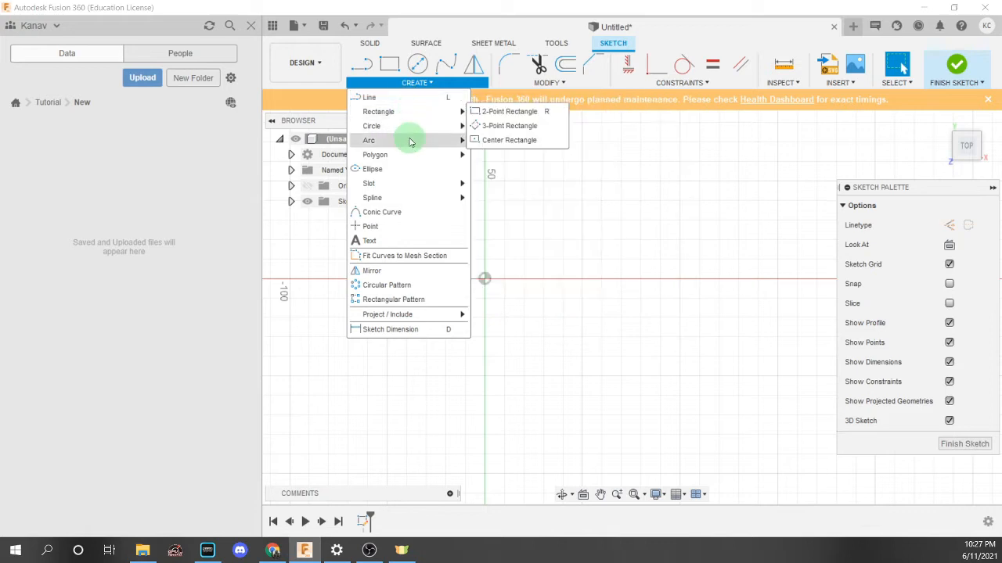
mouse_move(413, 156)
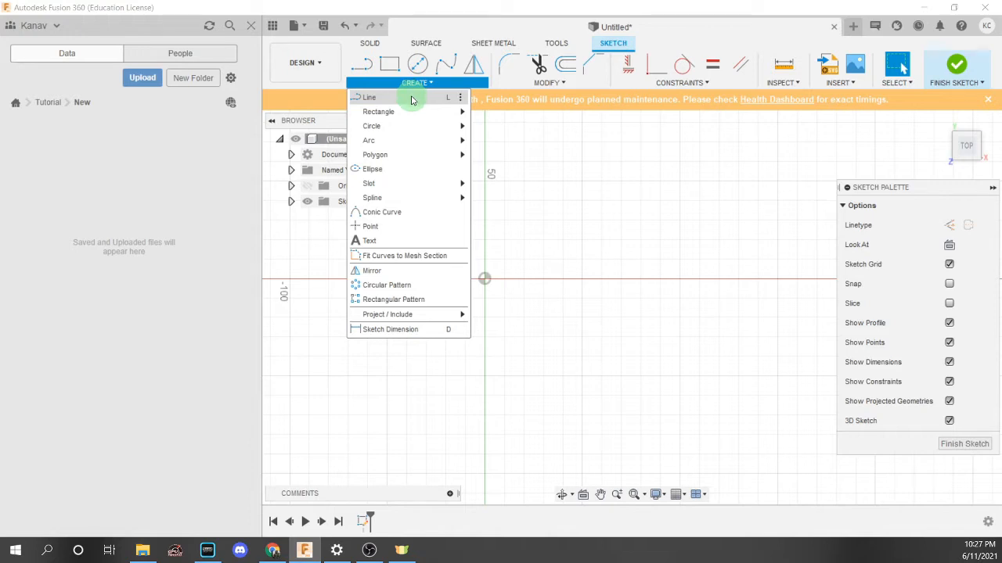
click(412, 100)
click(485, 278)
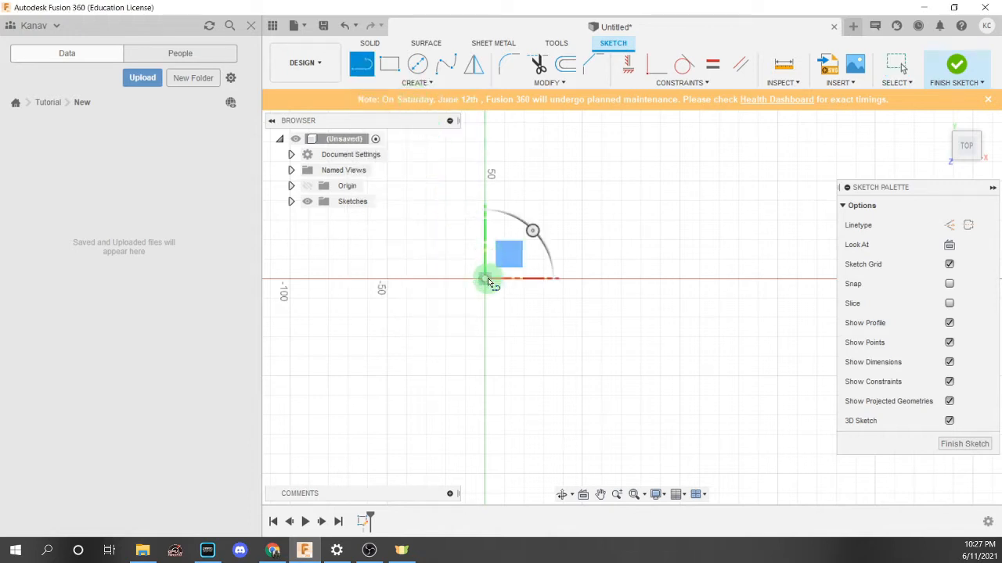
click(486, 198)
click(485, 280)
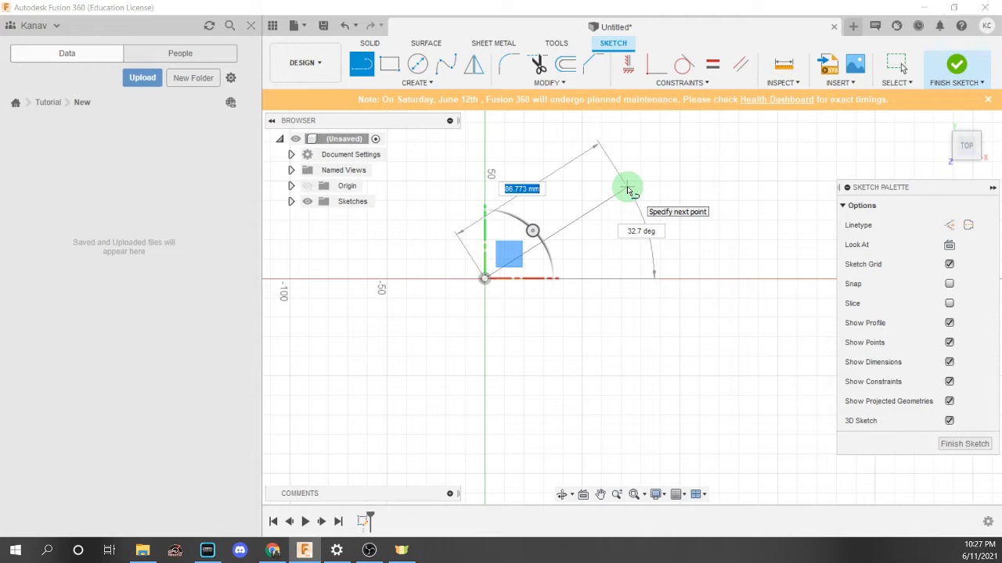
key(BackSpace)
text(100)
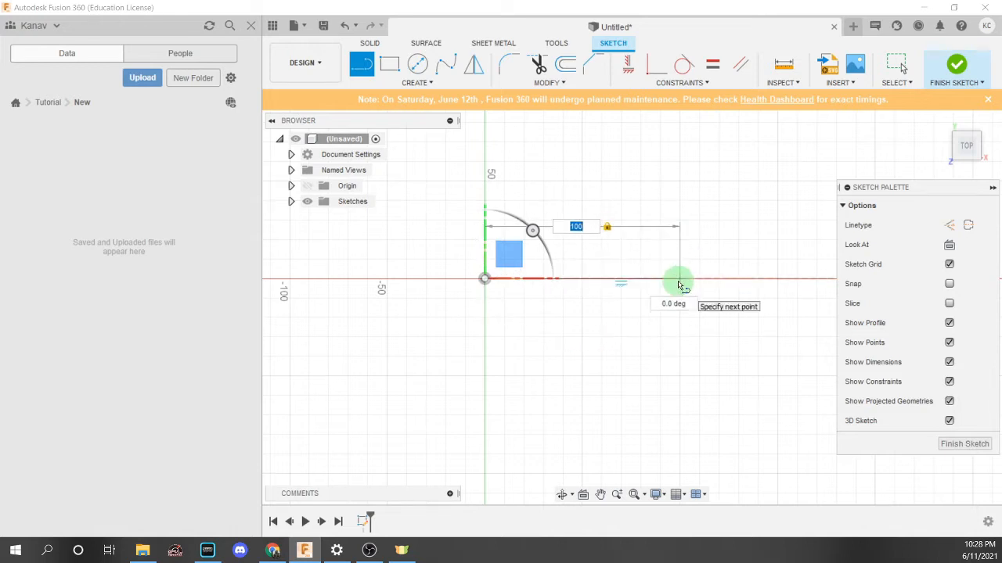
click(679, 279)
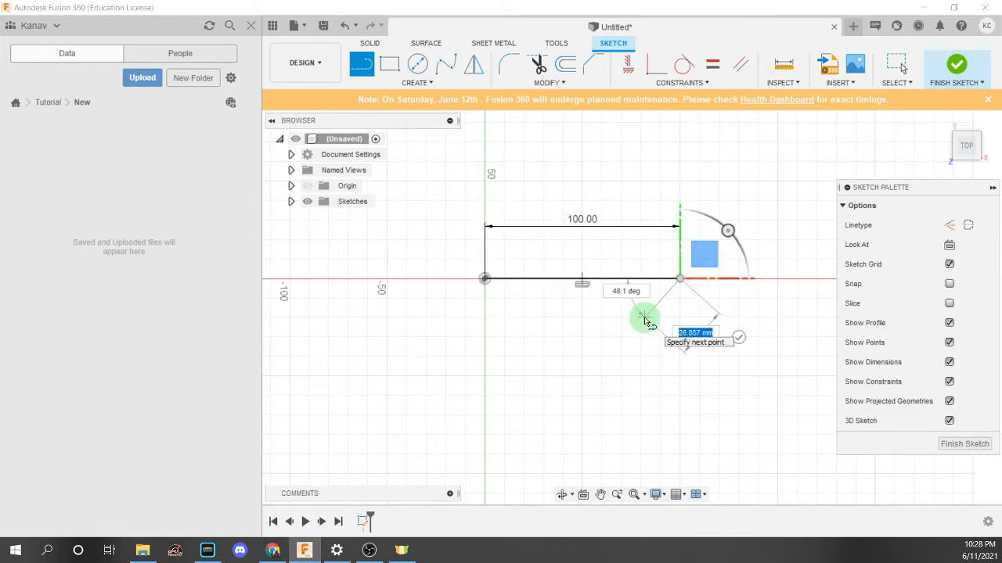
key(Escape)
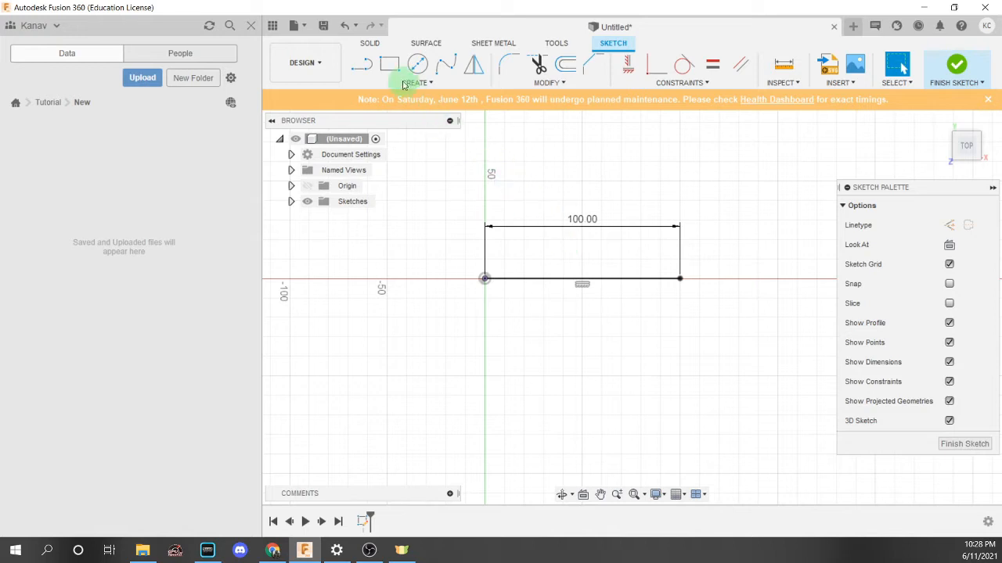
click(527, 284)
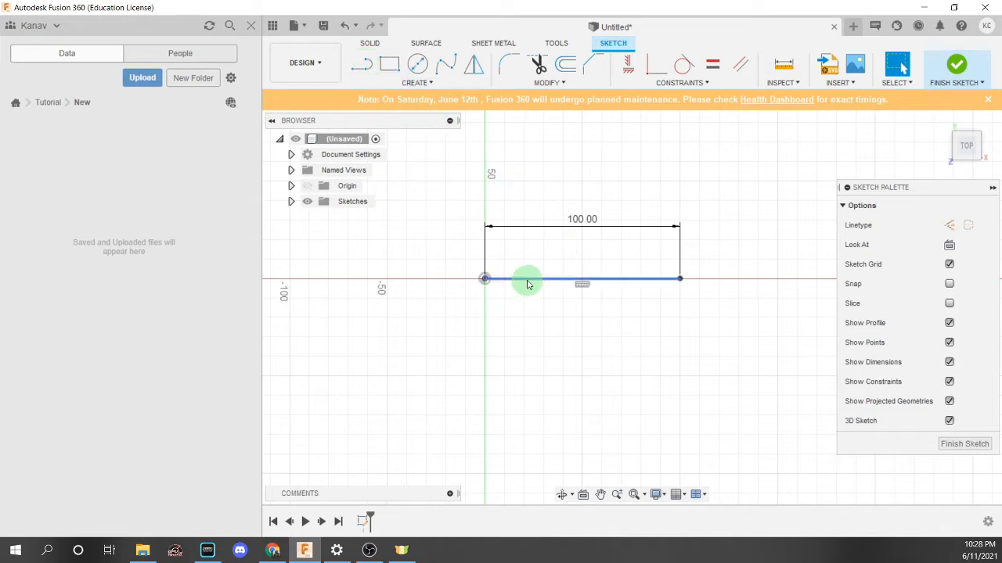
drag(528, 284, 621, 282)
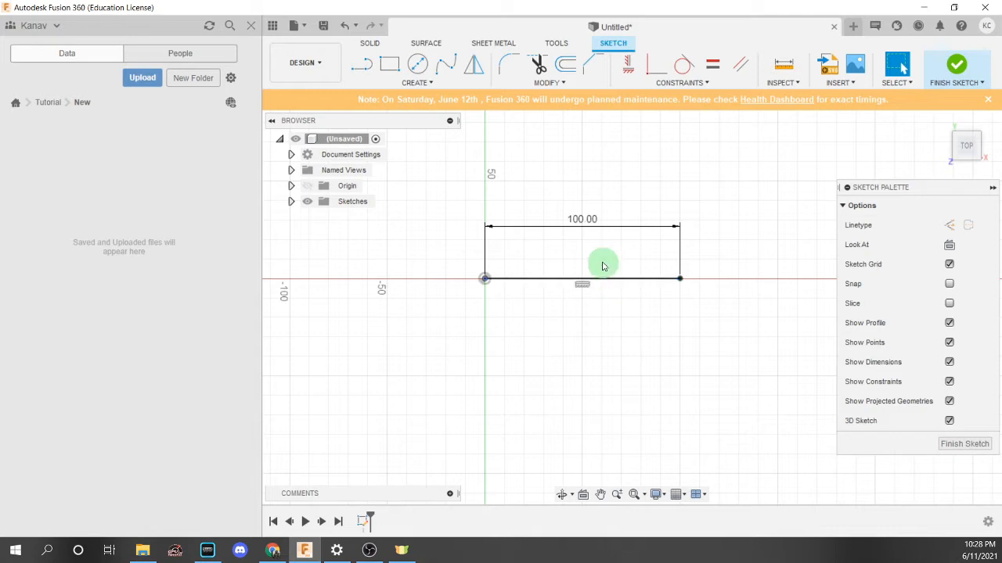
Sketch an undimensioned line above the 100 mm line, starting on the vertical axis and sloping gently down away from it
click(369, 67)
click(361, 69)
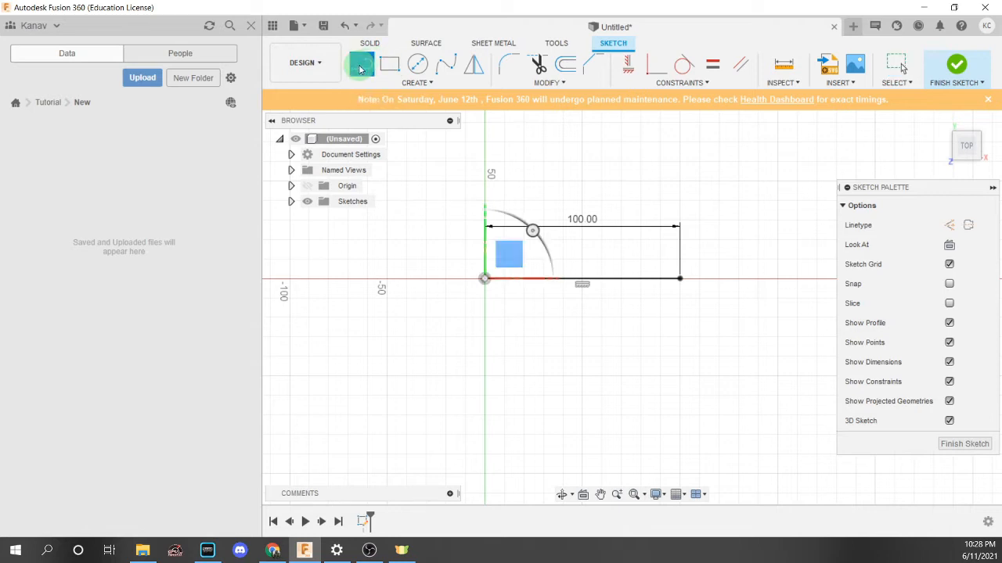
click(486, 165)
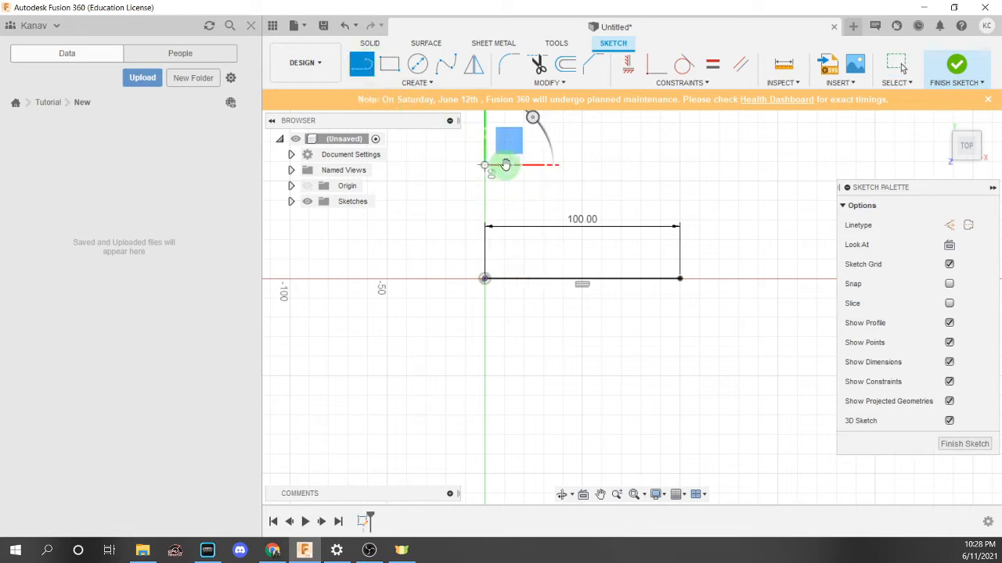
click(665, 201)
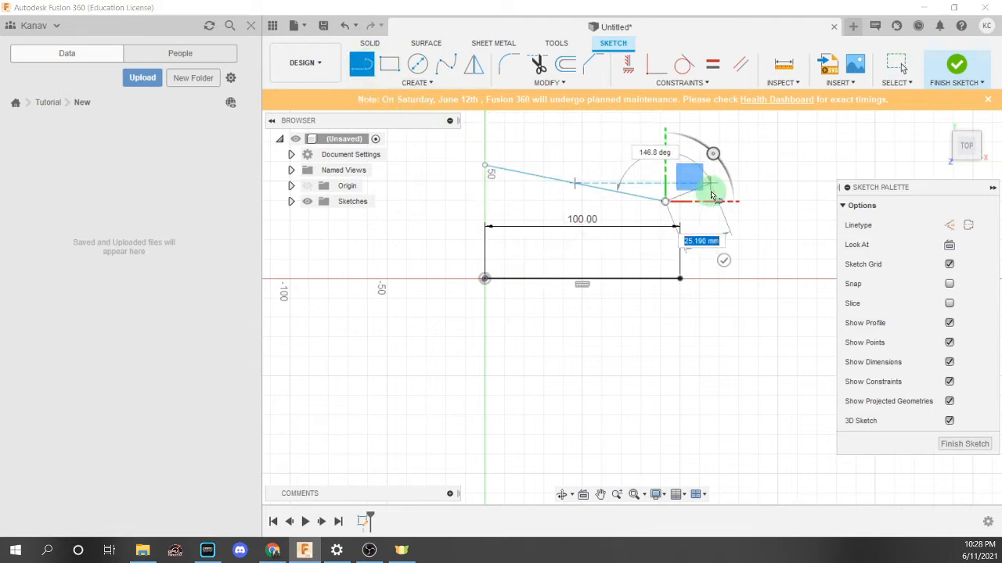
key(Escape)
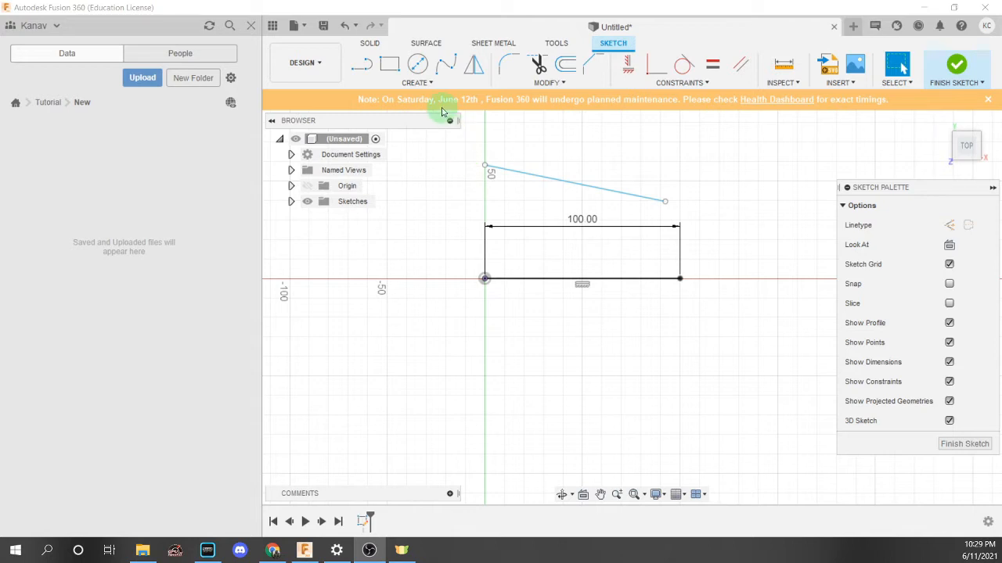
Sketch a two-point rectangle from the origin, 100 mm wide and 50 mm high, below the horizontal axis
click(408, 83)
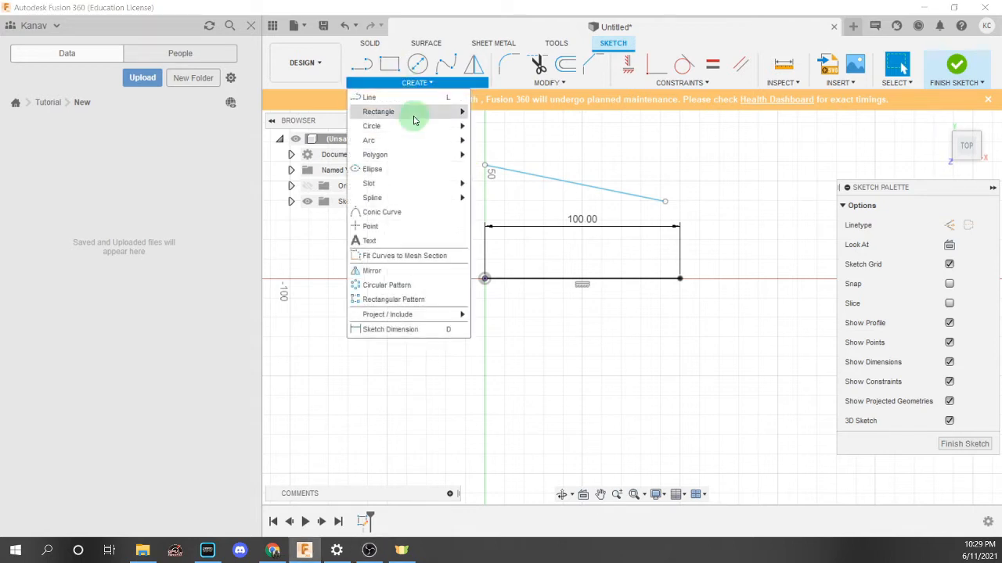
mouse_move(418, 132)
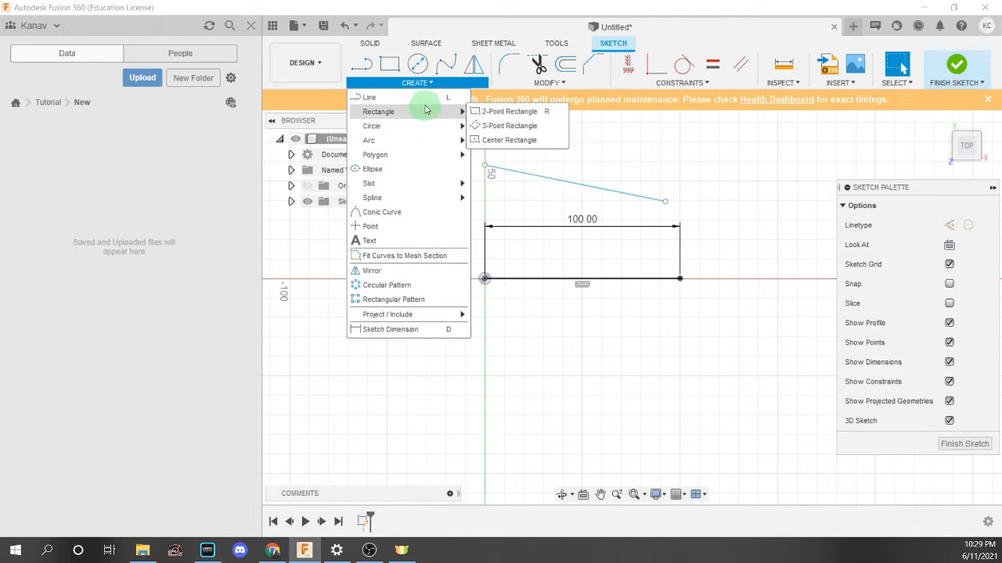
click(507, 112)
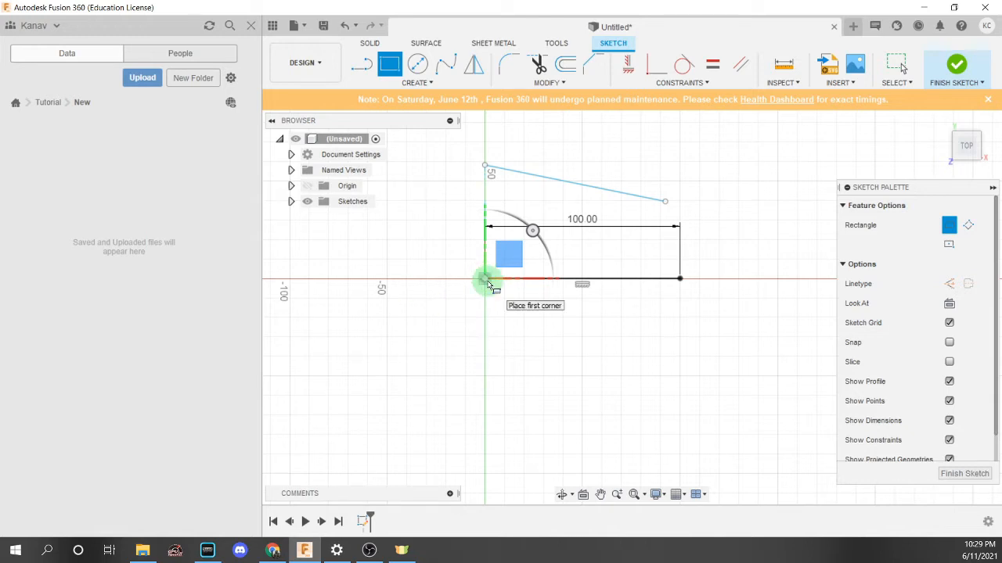
click(485, 280)
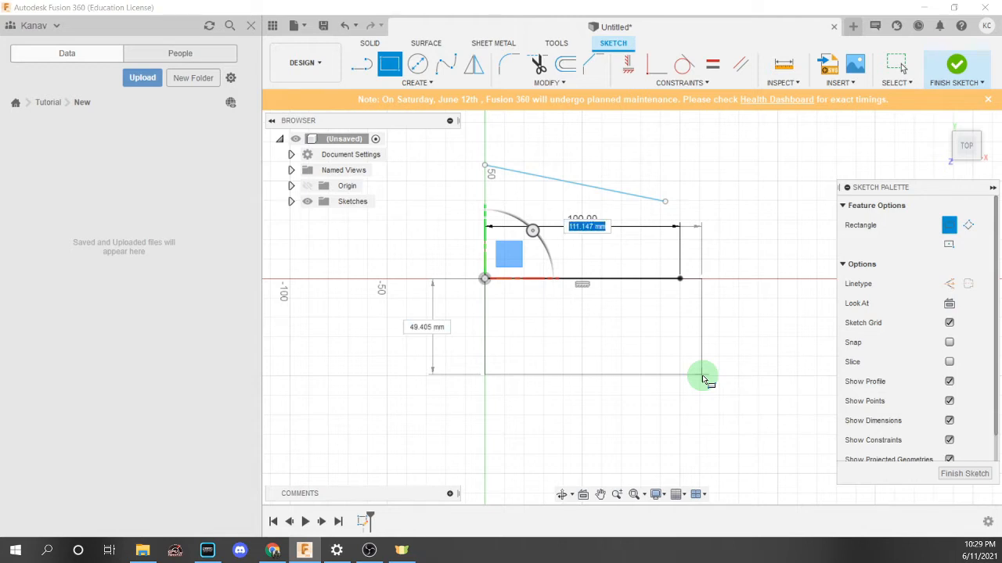
key(BackSpace)
text(100)
key(Tab)
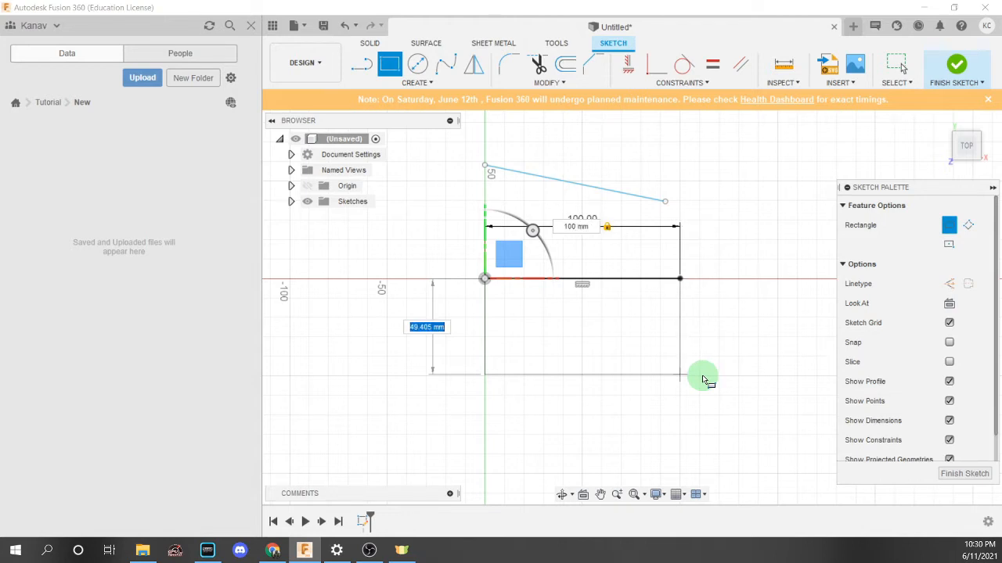
text(50)
key(Return)
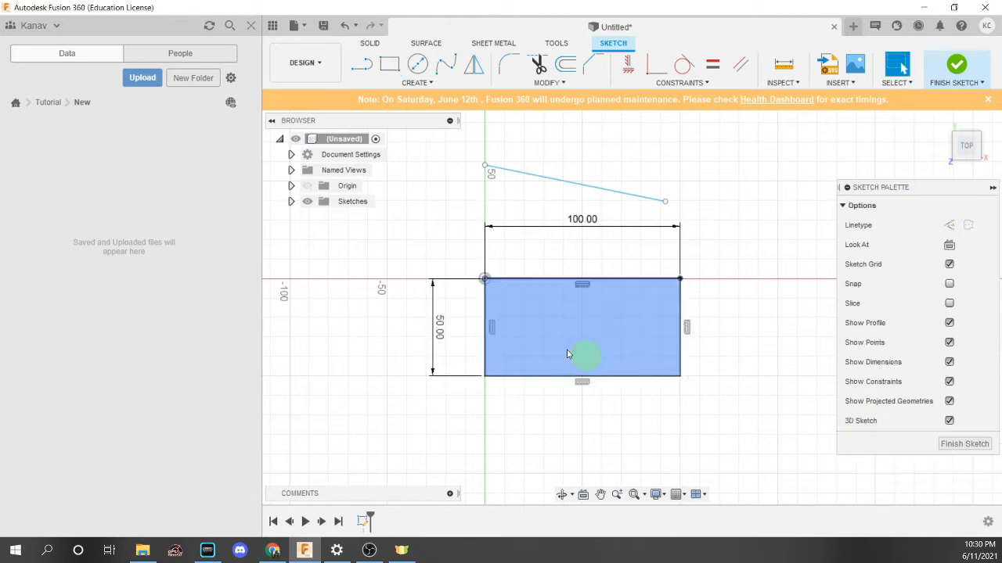
Try out a tilted three-point rectangle above the 100 by 50 mm rectangle, crossing the sloping line, and undo it
click(399, 84)
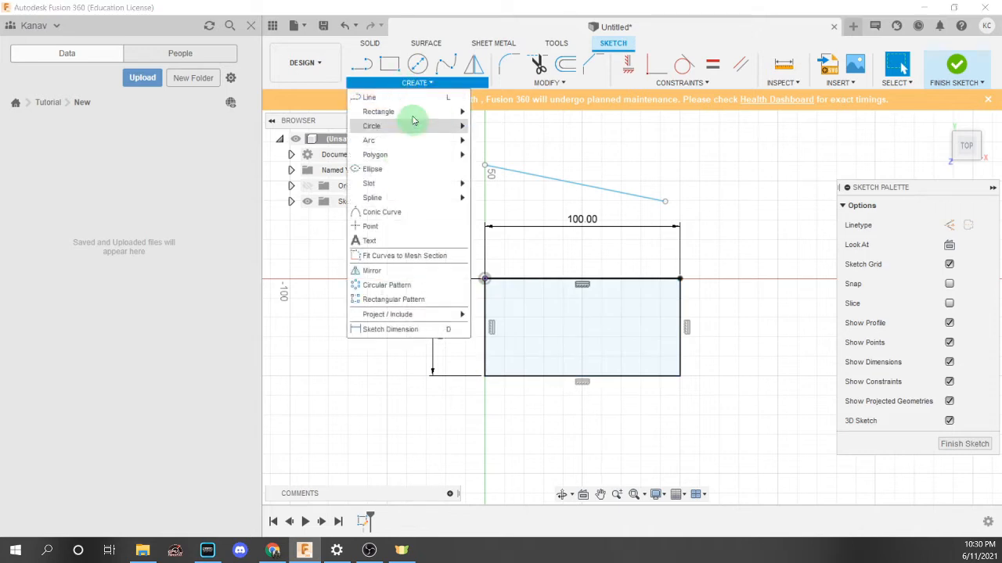
mouse_move(413, 110)
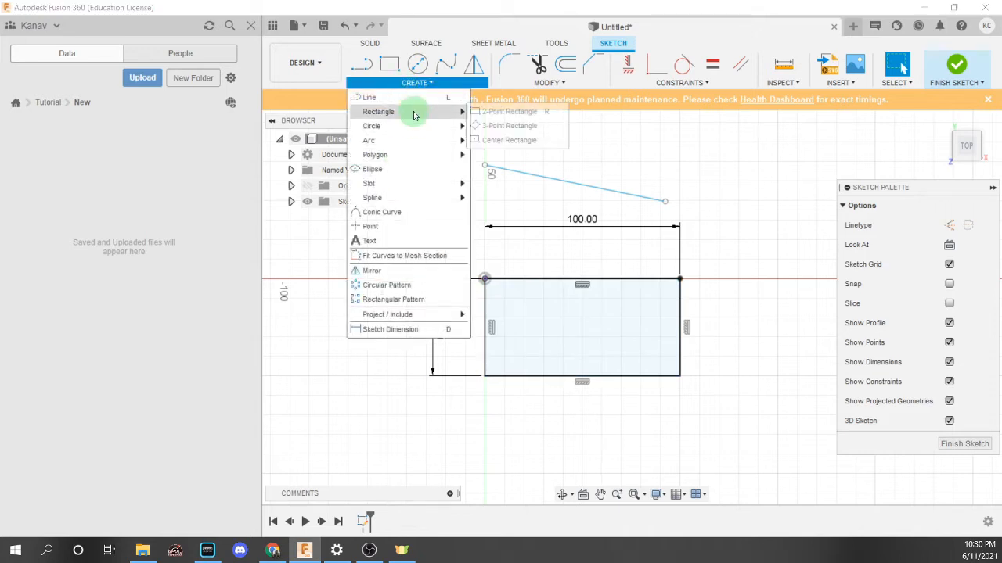
click(522, 132)
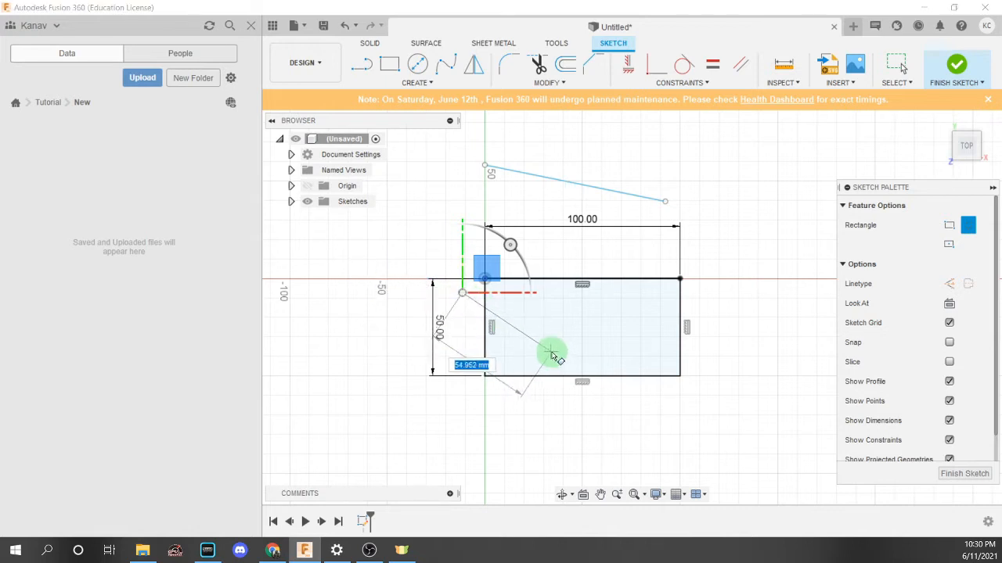
click(376, 223)
middle_drag(509, 131, 471, 300)
click(502, 223)
scroll(502, 234, down, 1)
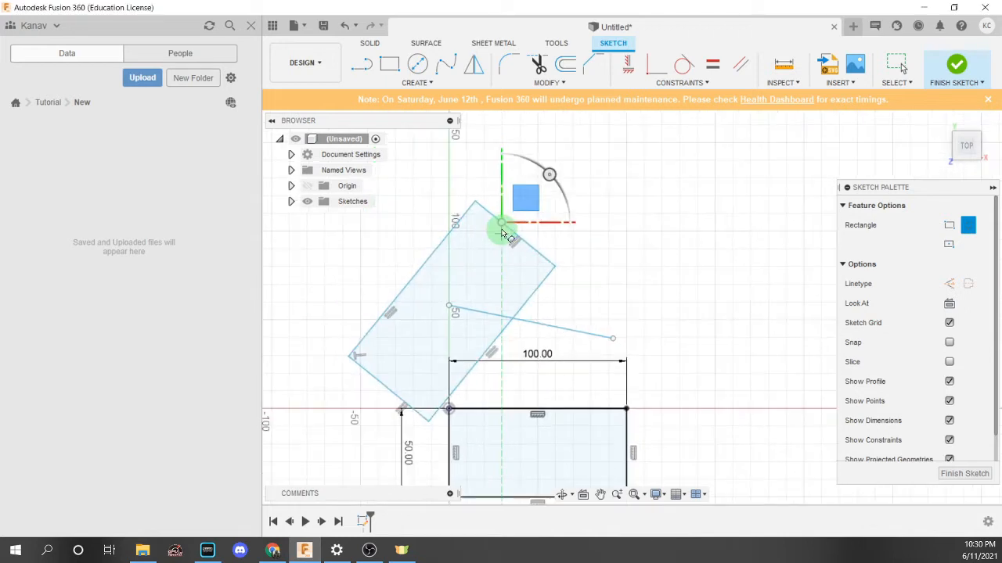
key(Escape)
click(492, 263)
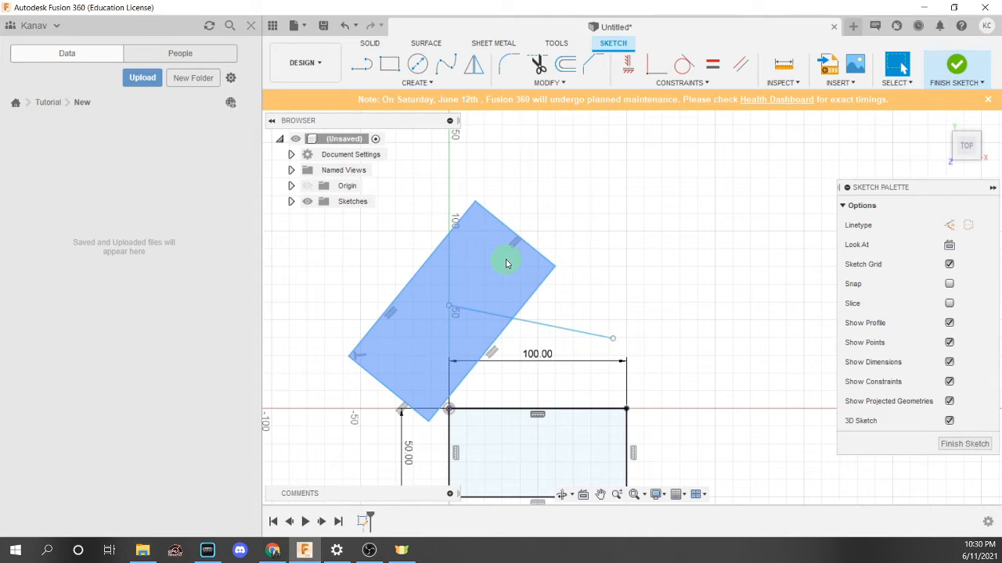
key(ctrl+z)
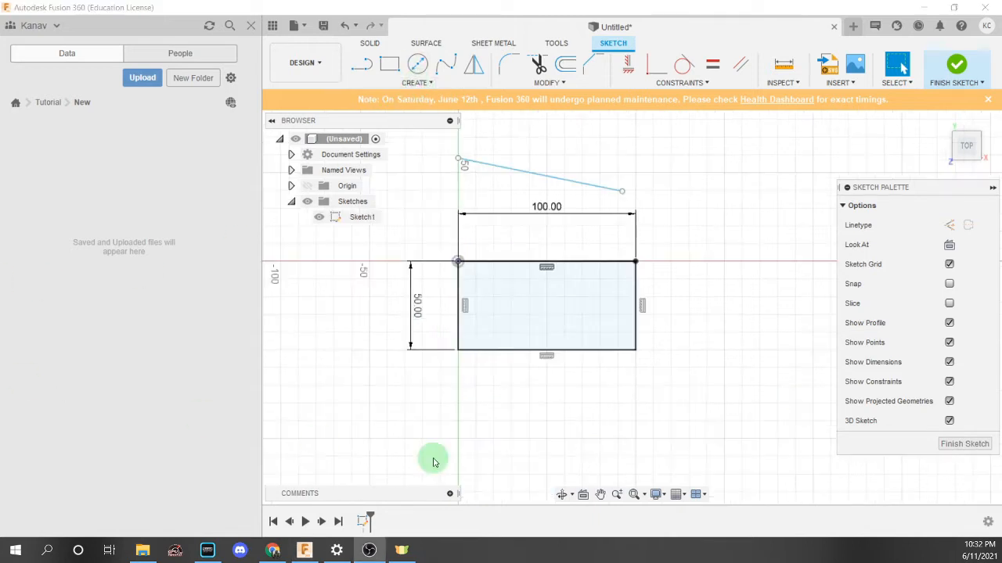
Sketch a center rectangle 80 mm wide and 80 mm high, centred on the red axis to the right of the existing rectangle
click(401, 82)
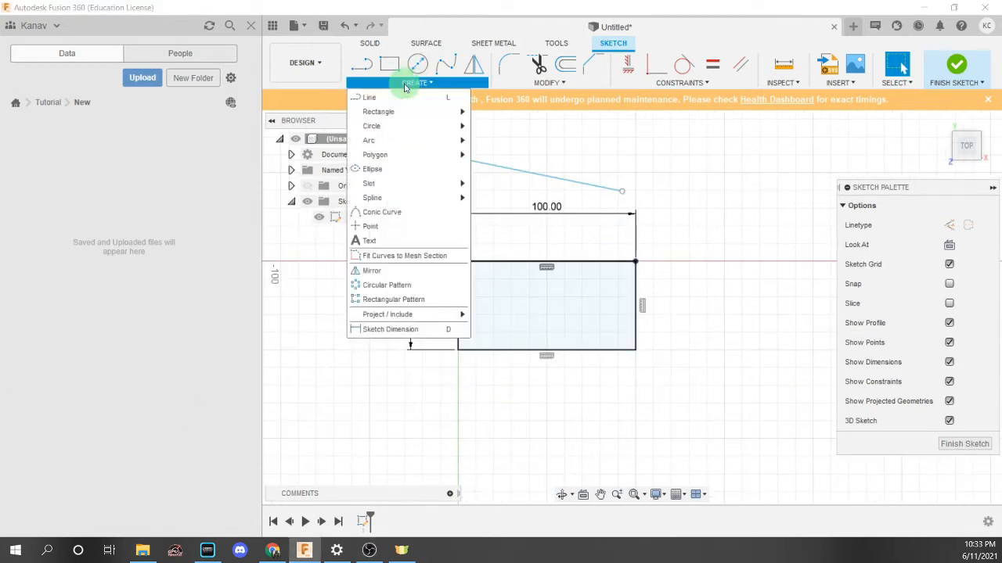
mouse_move(416, 116)
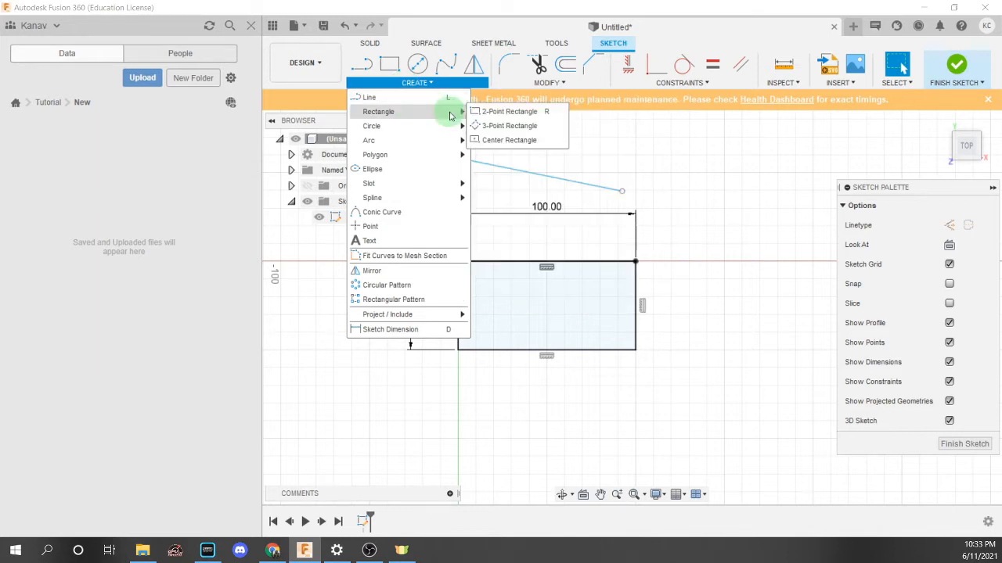
click(509, 139)
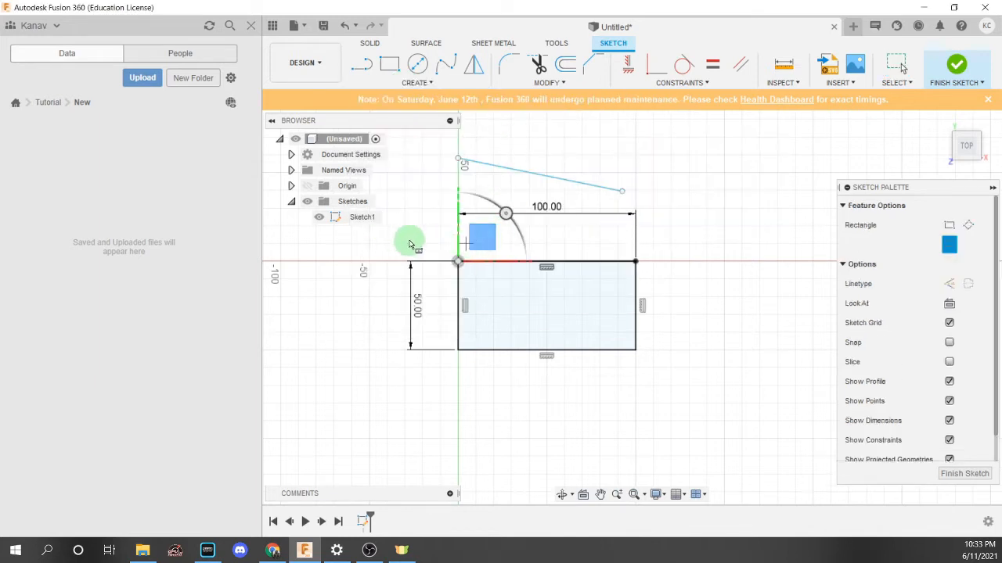
click(736, 260)
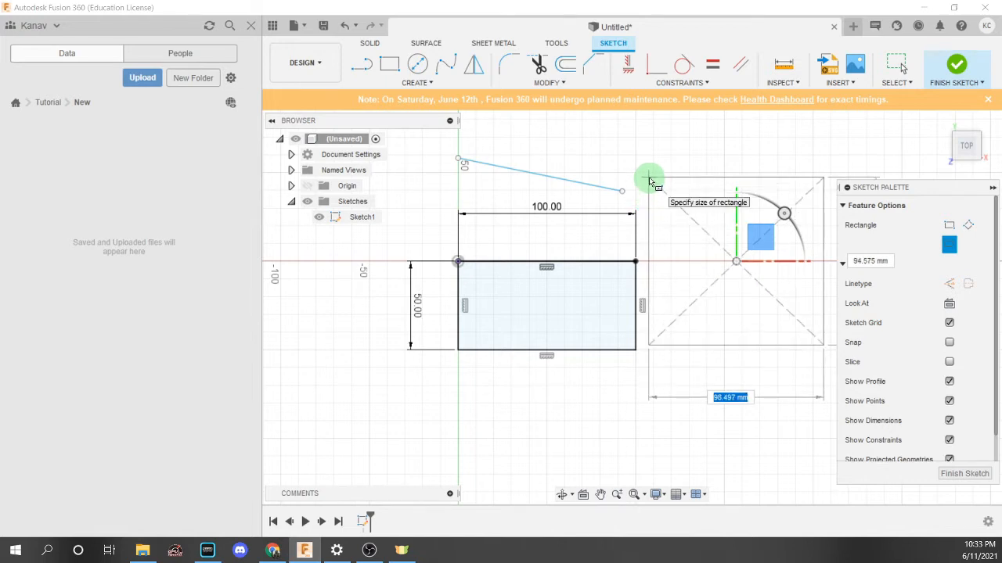
text(80)
key(Tab)
text(80)
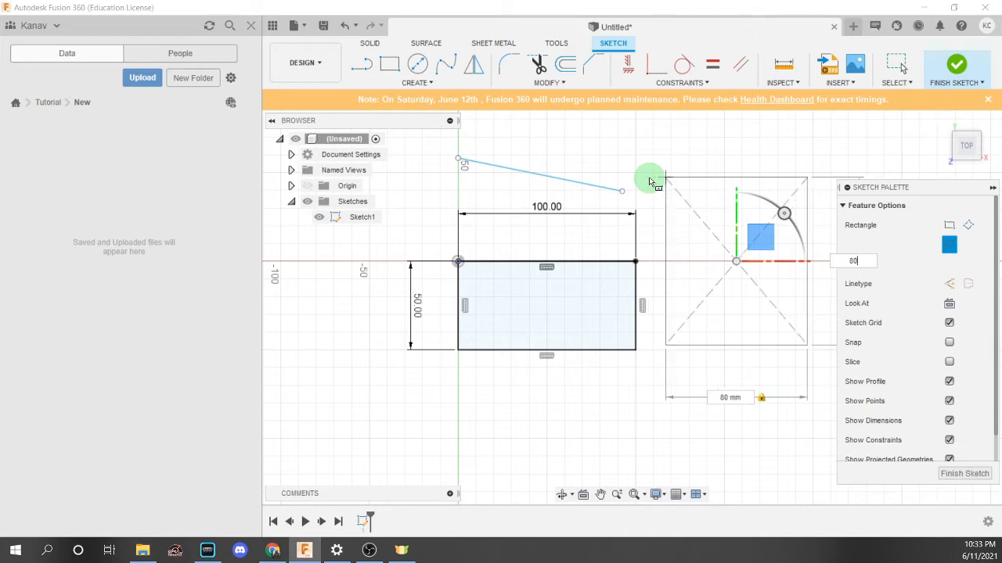
key(Tab)
key(Return)
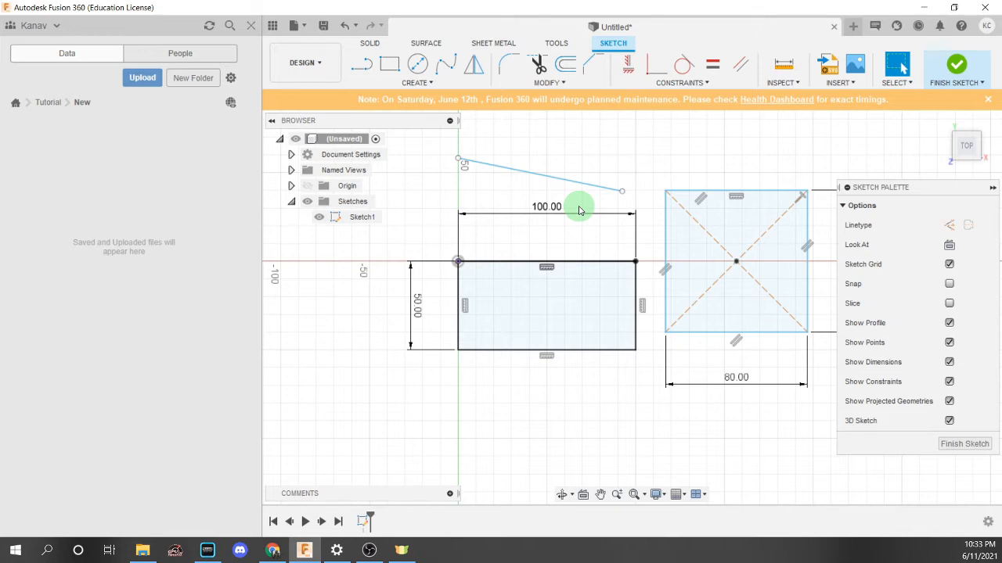
Remove the 80 by 80 mm center rectangle from the sketch, keeping the 100 by 50 mm rectangle
click(581, 309)
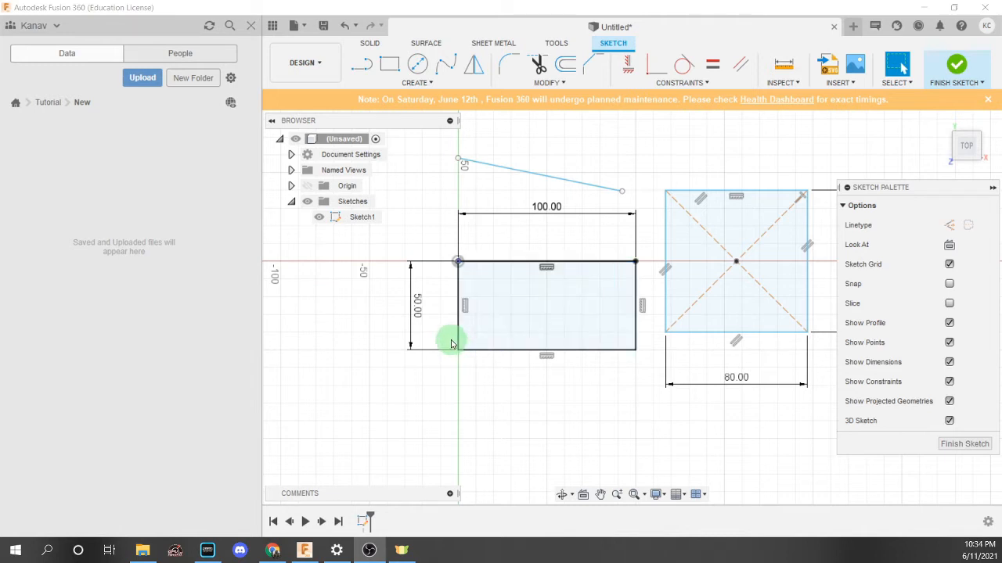
click(498, 317)
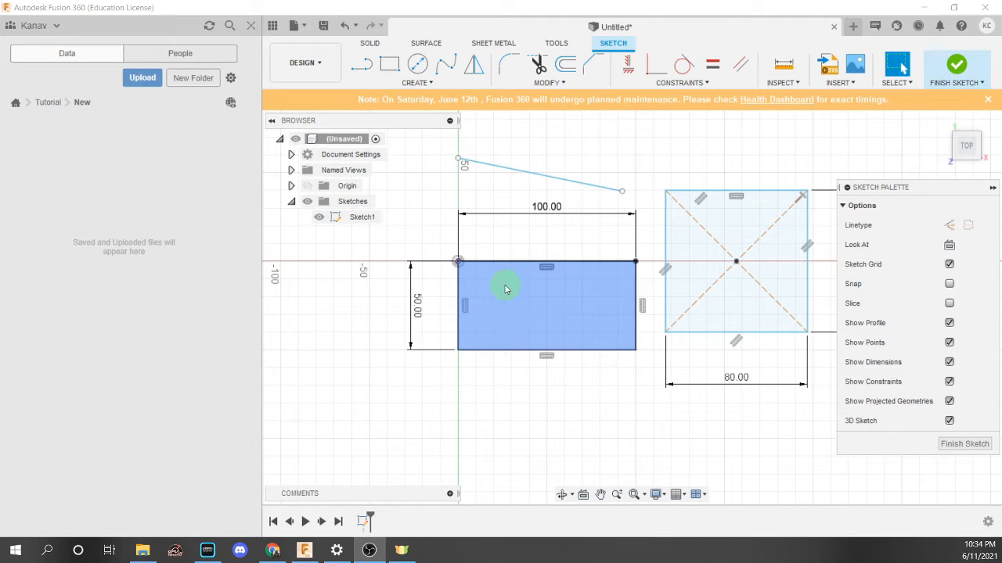
click(499, 213)
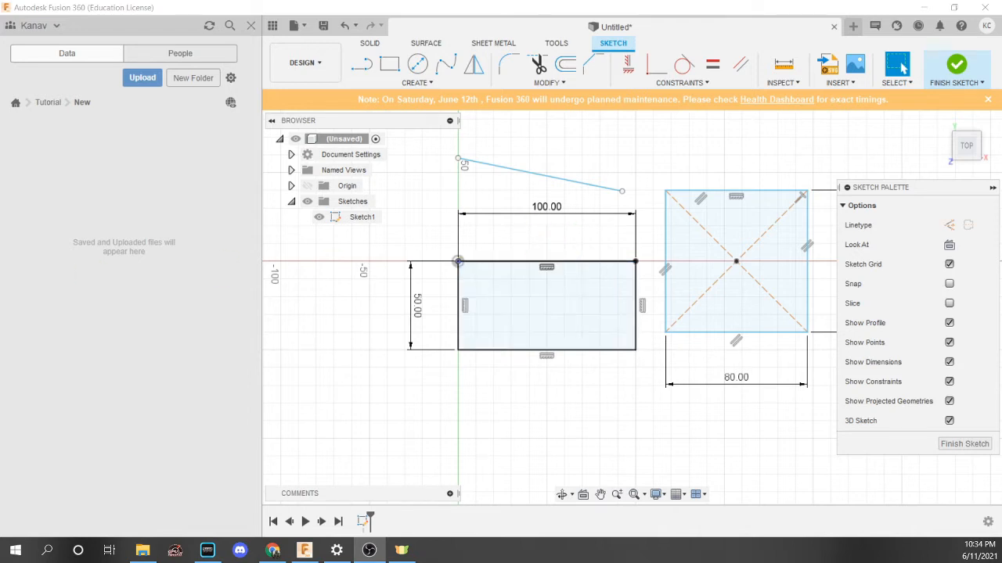
key(Delete)
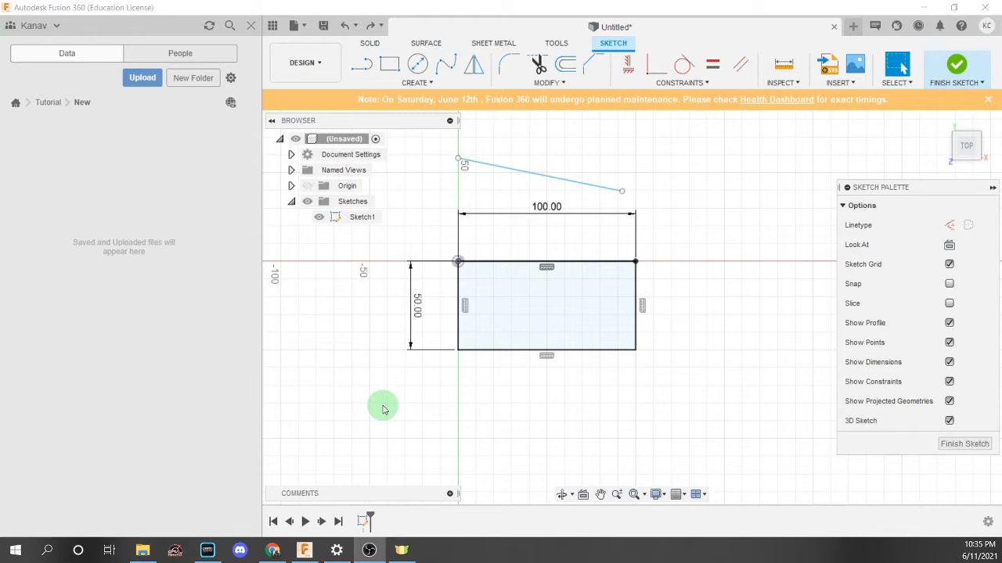
Sketch a center diameter circle of 100 mm to the right of the rectangle, with its center slightly above the red axis
click(415, 84)
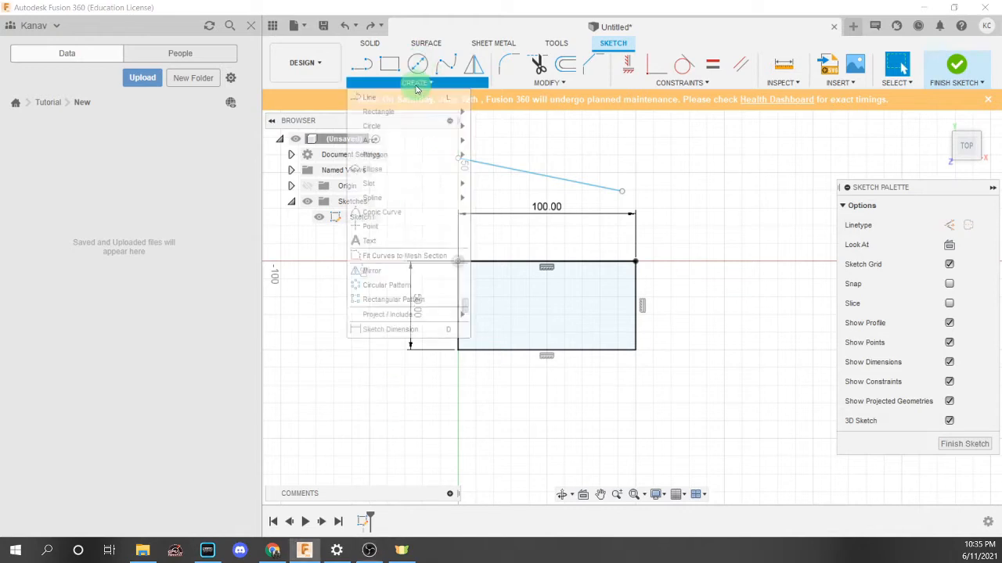
mouse_move(415, 129)
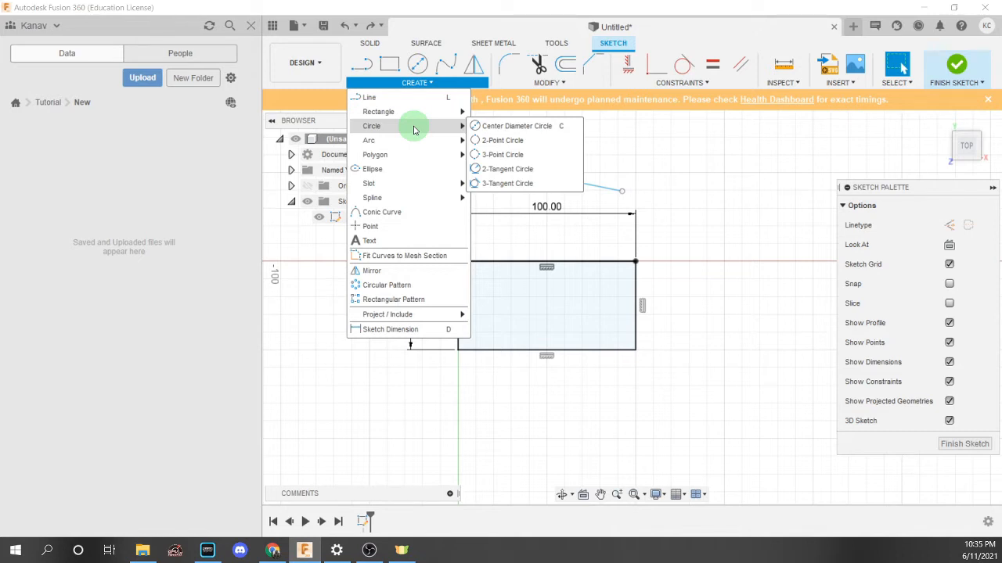
click(548, 126)
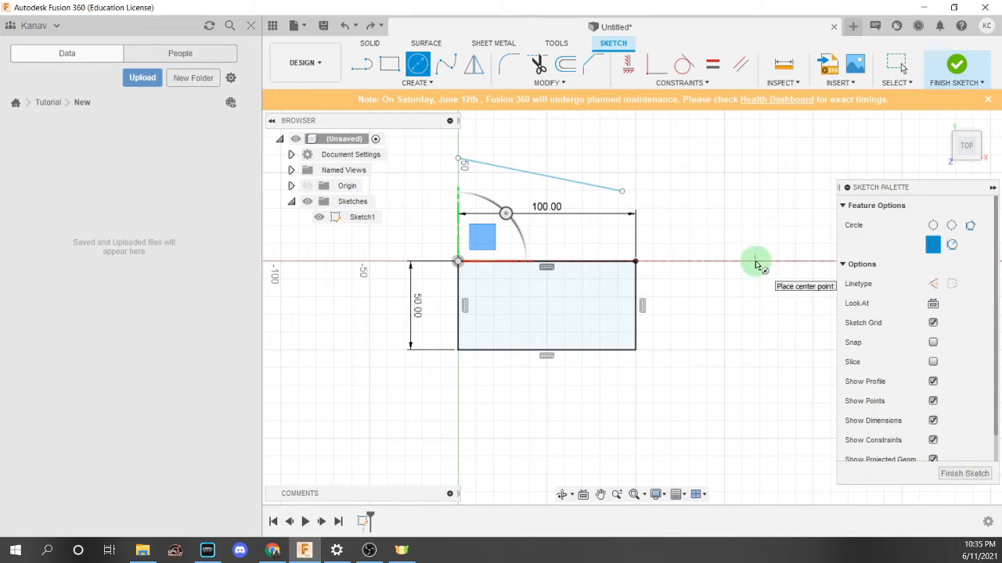
click(749, 227)
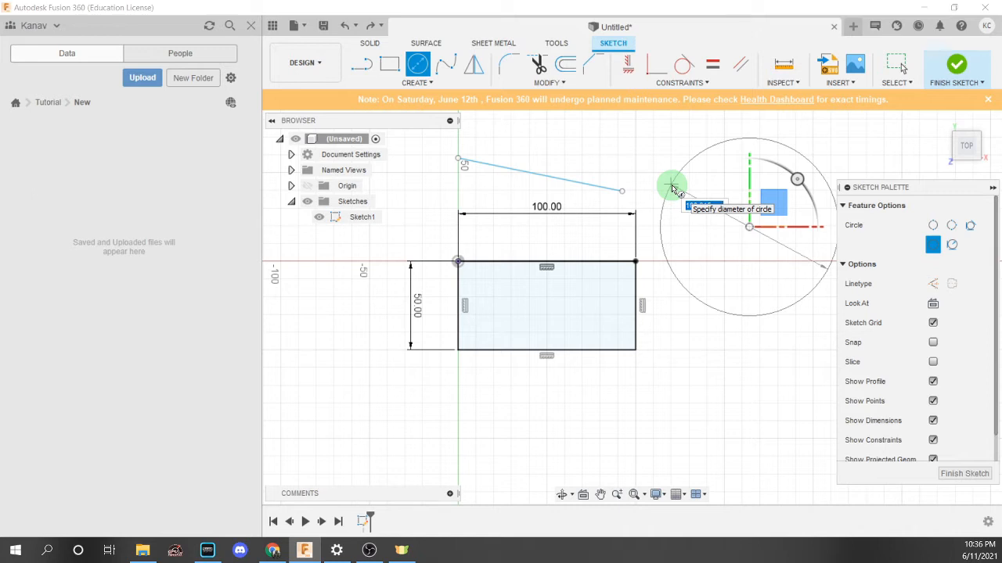
key(BackSpace)
key(Tab)
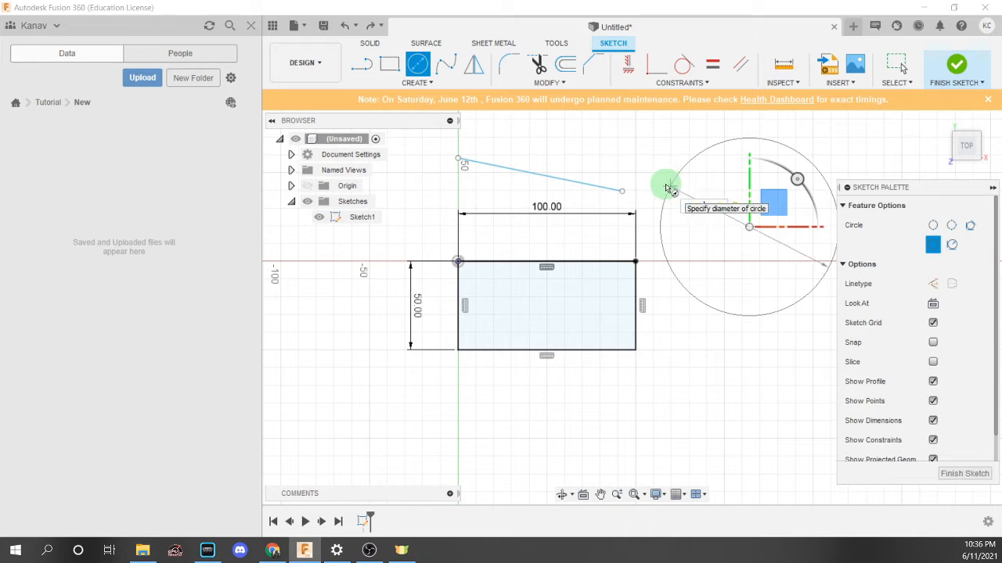
key(Return)
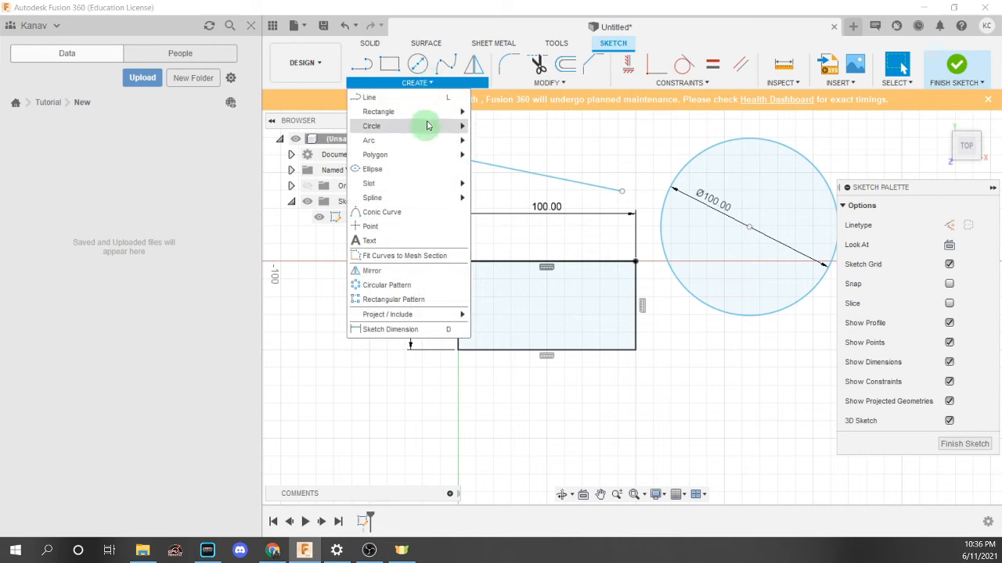
Sketch a 2-point circle 100 mm in diameter, starting just below the rectangle's lower left corner and extending horizontally to the right
mouse_move(426, 125)
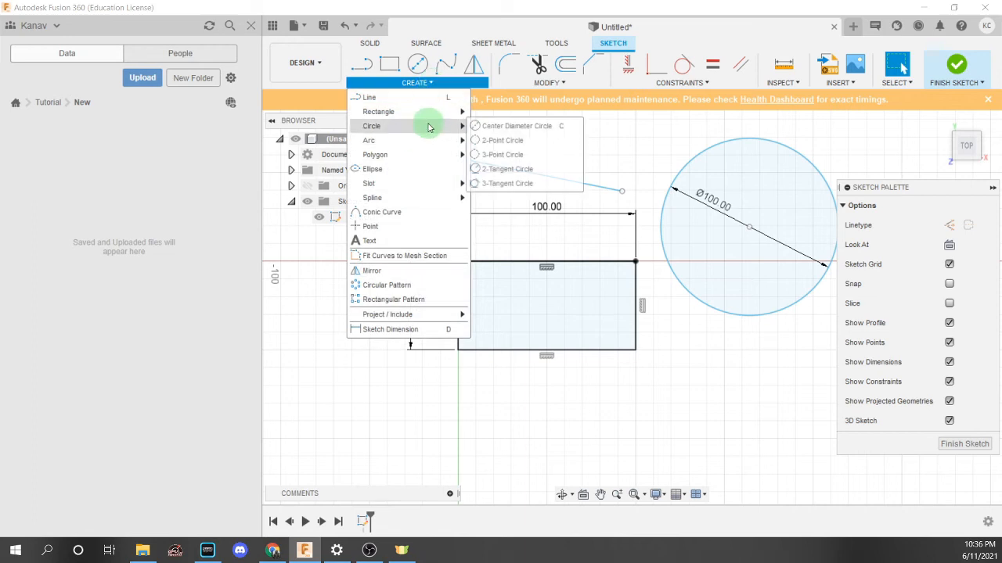
click(535, 141)
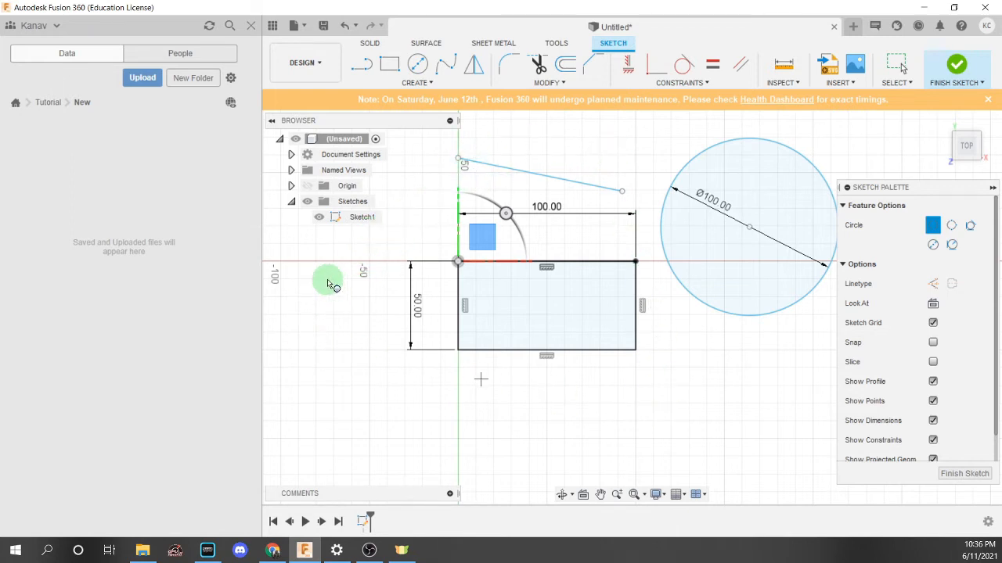
click(481, 380)
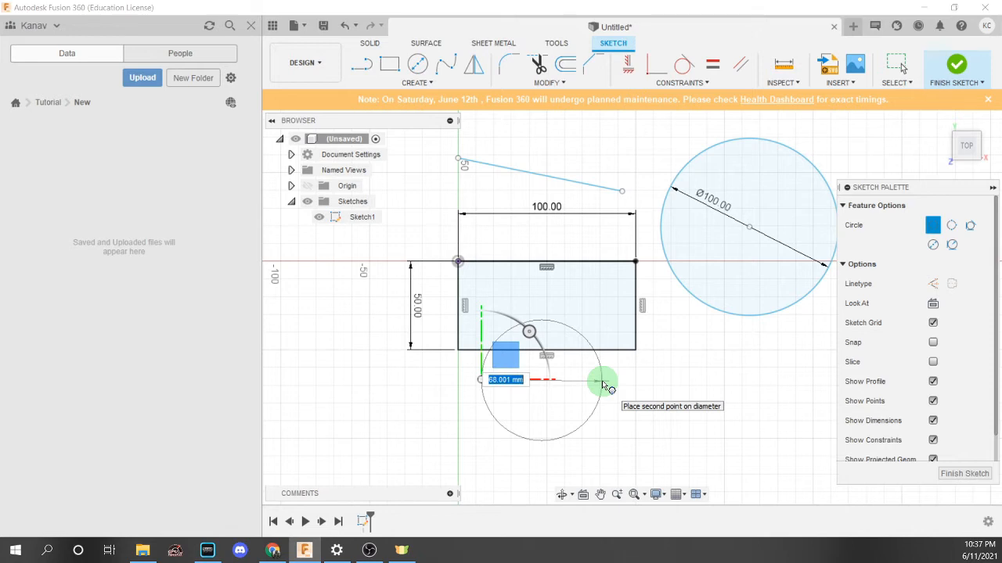
text(100)
key(Return)
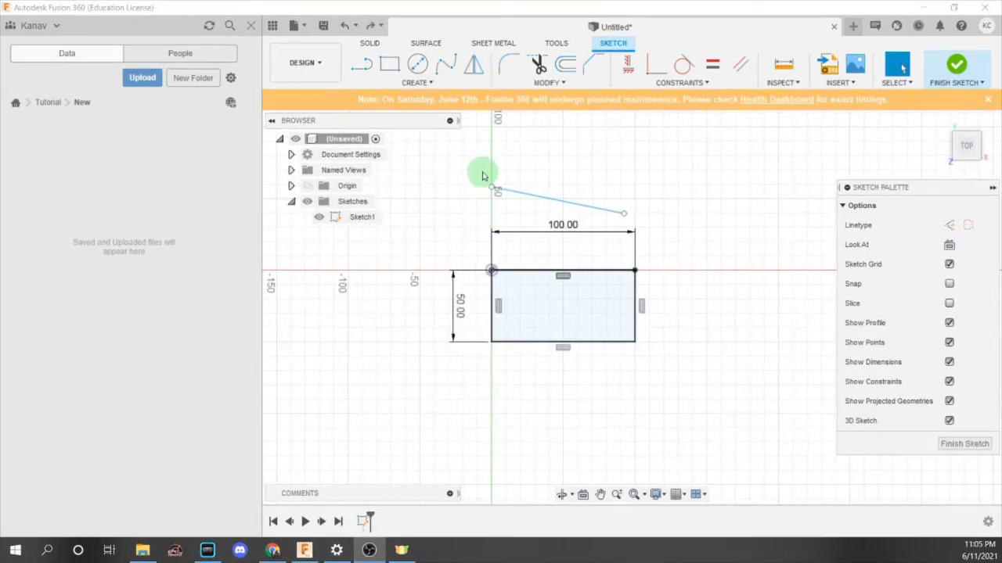
Start a circumscribed polygon centred on the red axis to the right of the rectangle, with 4 sides
click(430, 84)
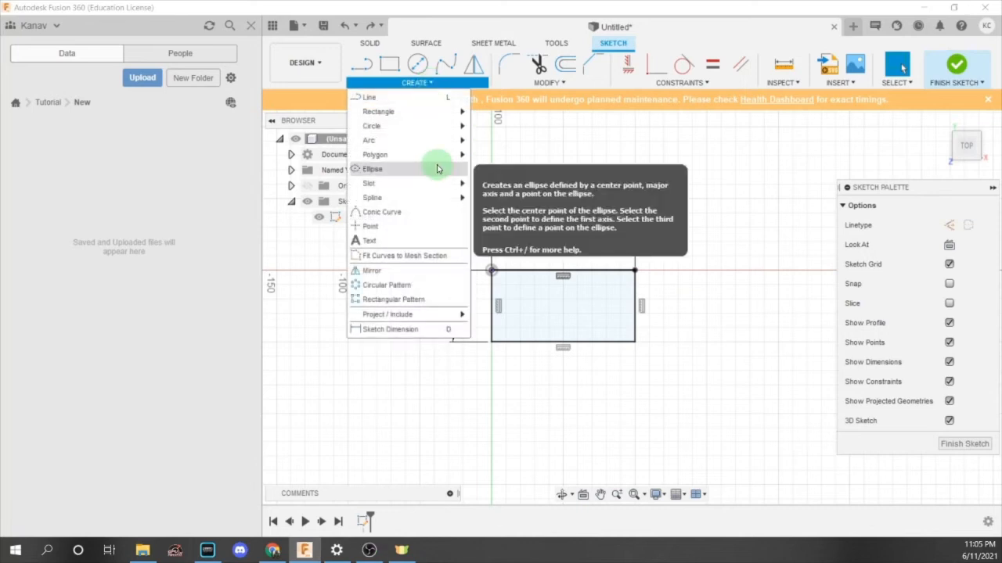
mouse_move(436, 159)
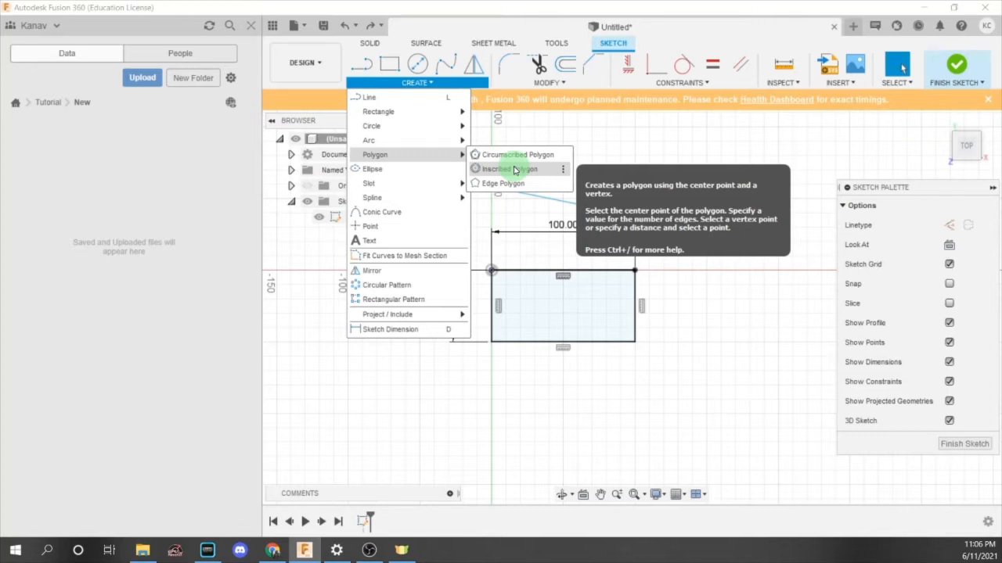
click(511, 154)
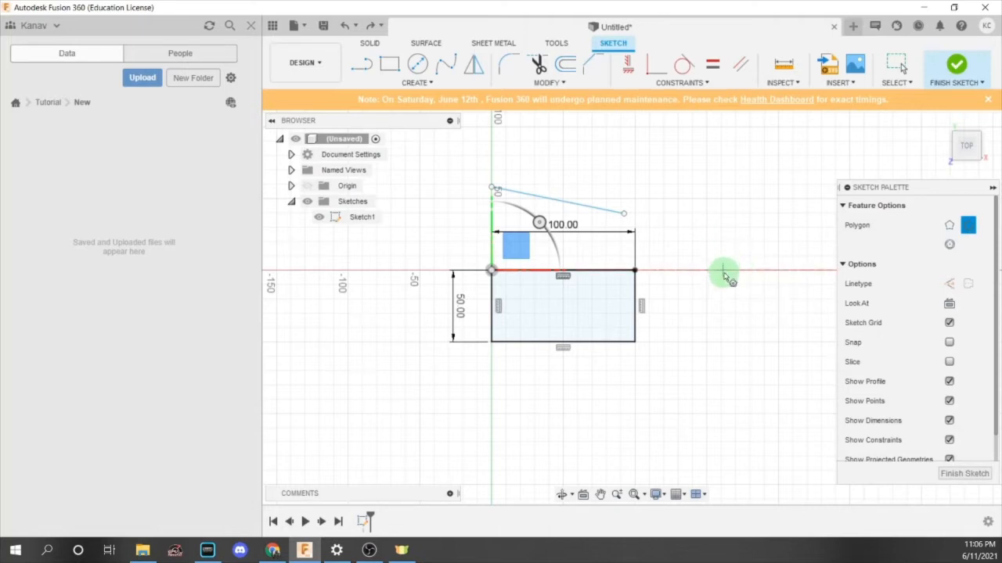
click(722, 270)
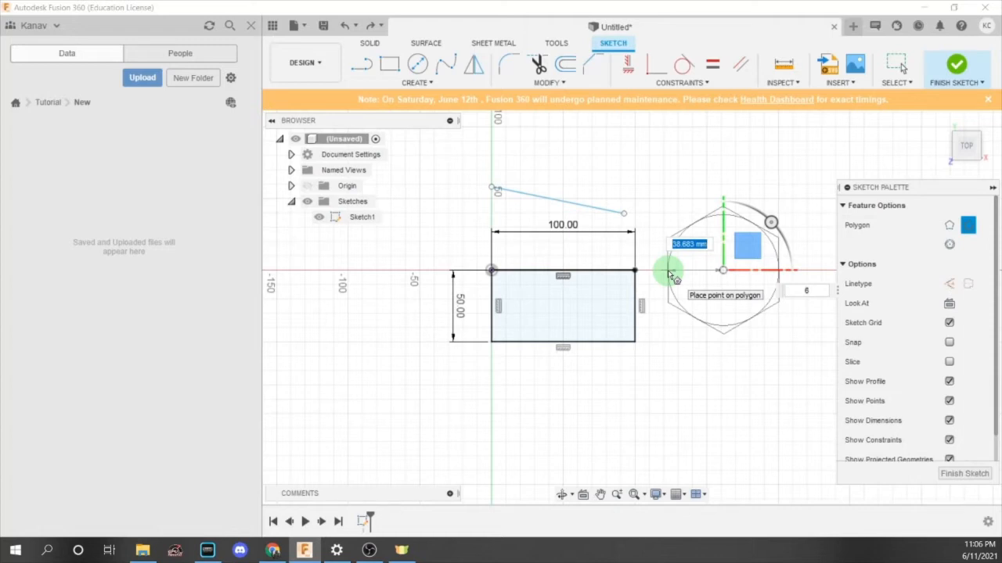
key(Tab)
text(4)
key(Tab)
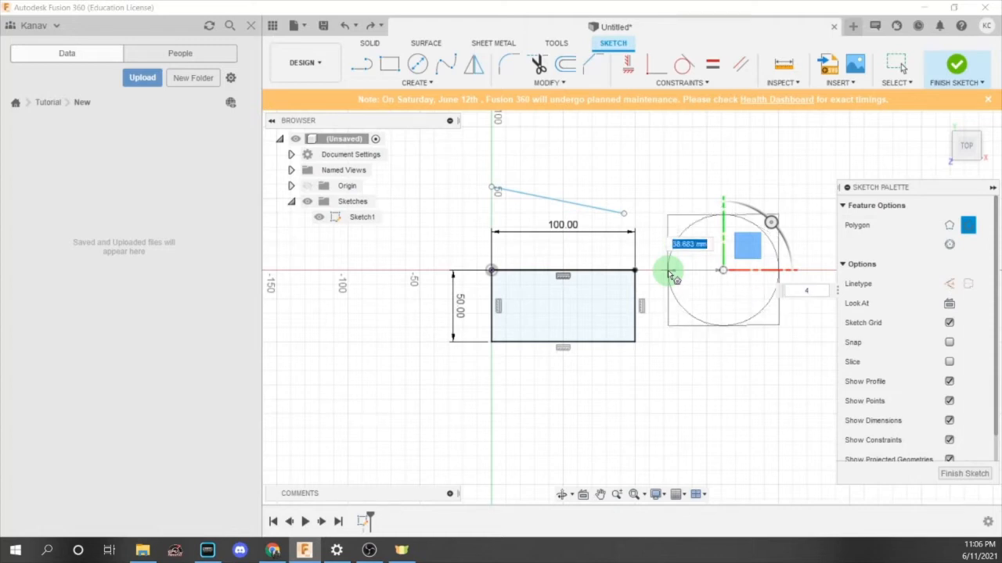
key(Tab)
key(Tab)
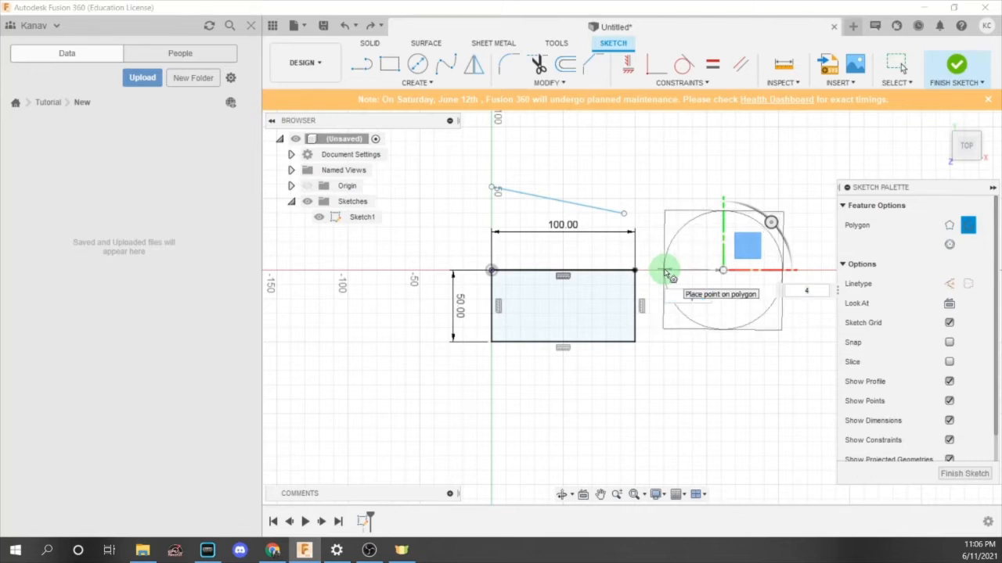
Set the polygon preview's center-to-edge distance to 10 mm and its number of sides to 10
text(10)
key(Tab)
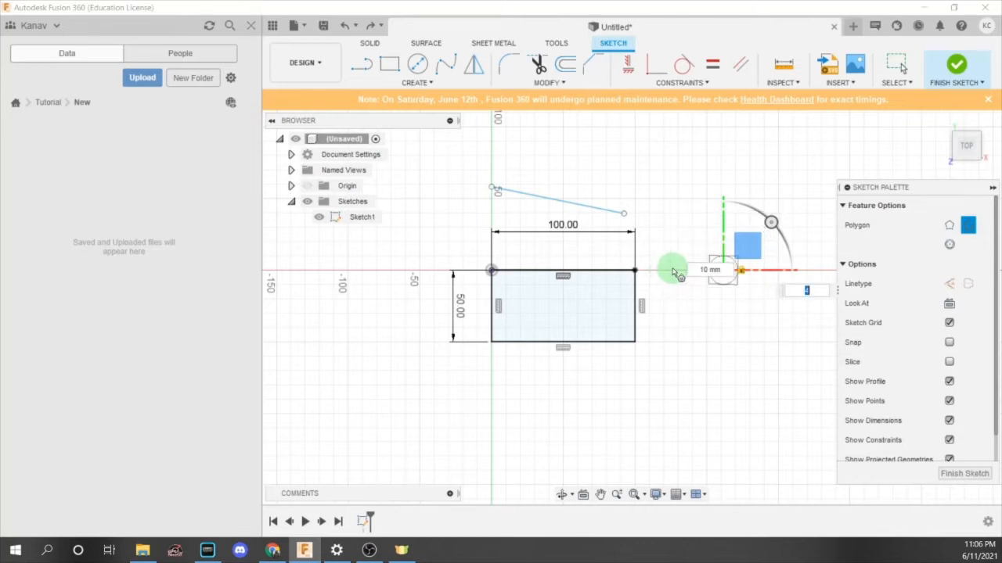
text(10)
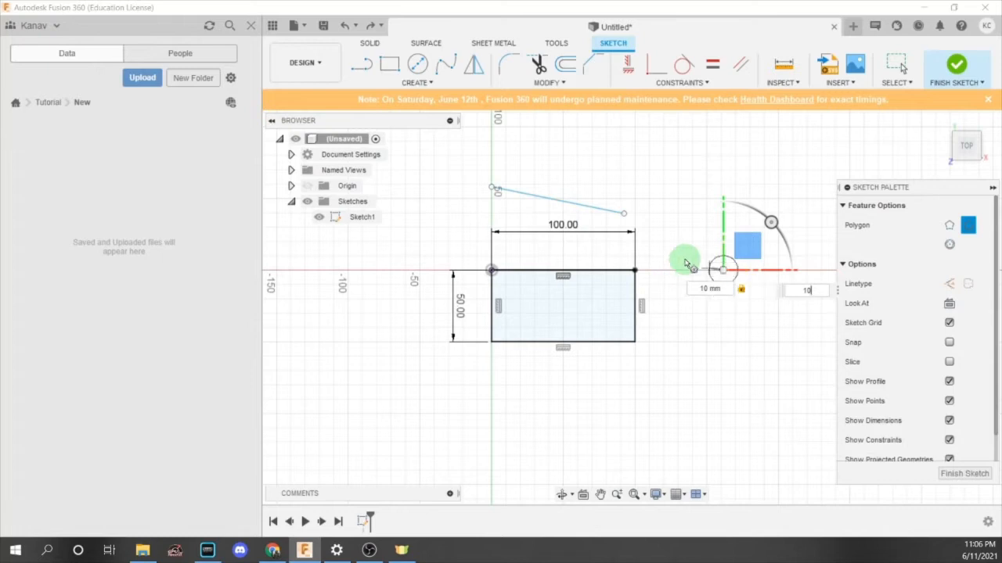
scroll(719, 259, up, 3)
scroll(720, 263, up, 2)
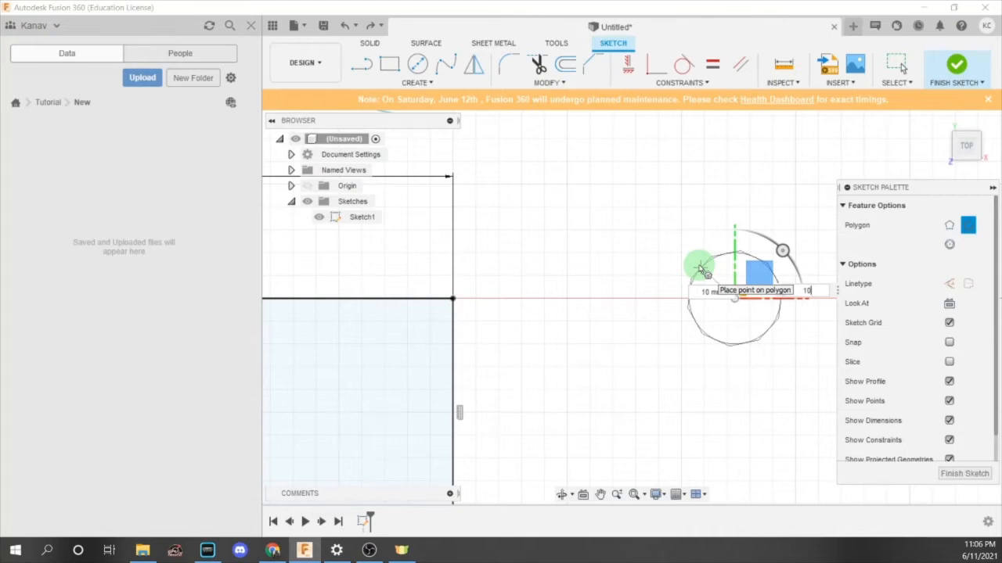
scroll(703, 269, down, 2)
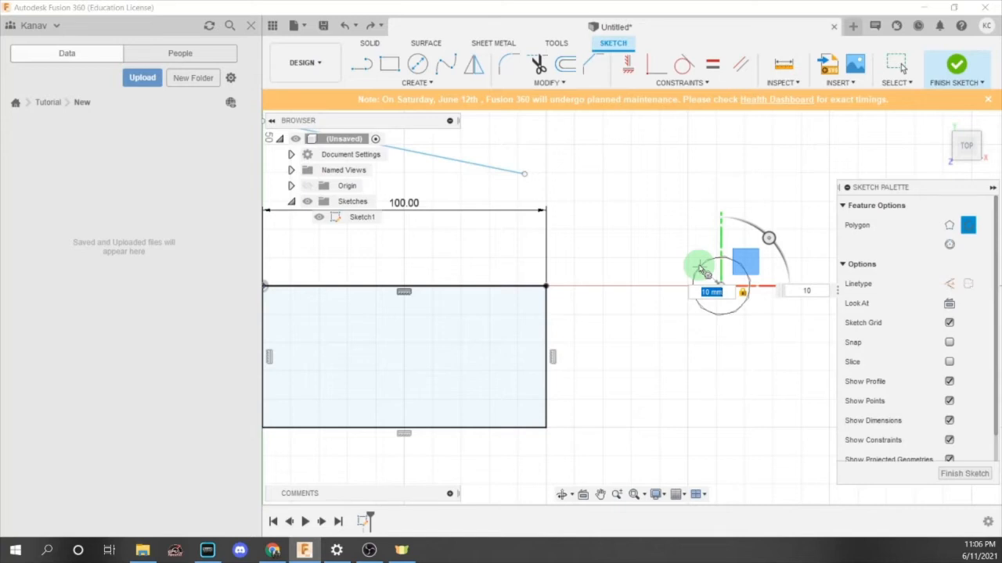
Set the ten-sided polygon's center-to-edge distance to 100 mm and finish the polygon
text(100)
scroll(703, 269, down, 2)
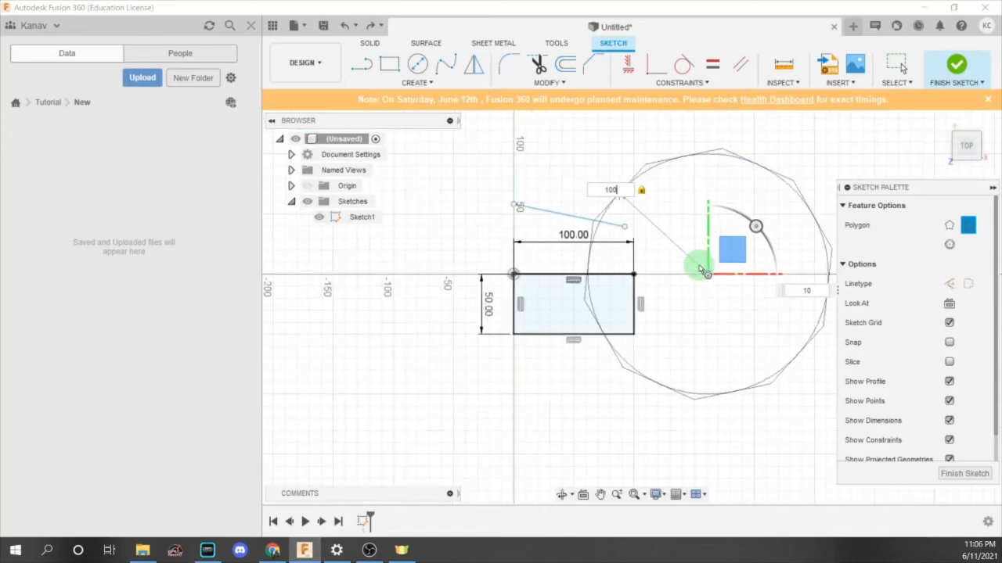
key(Return)
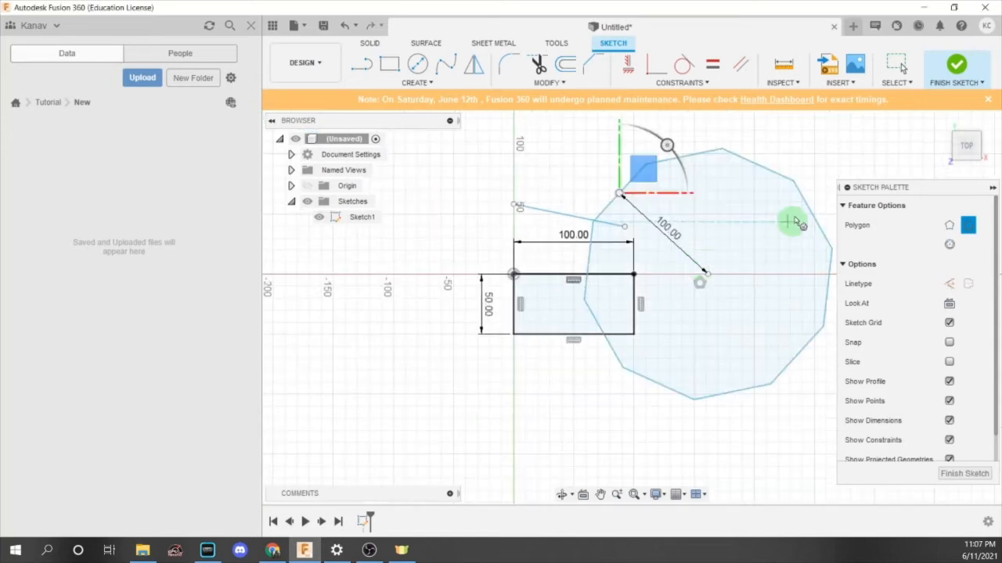
key(Escape)
click(745, 205)
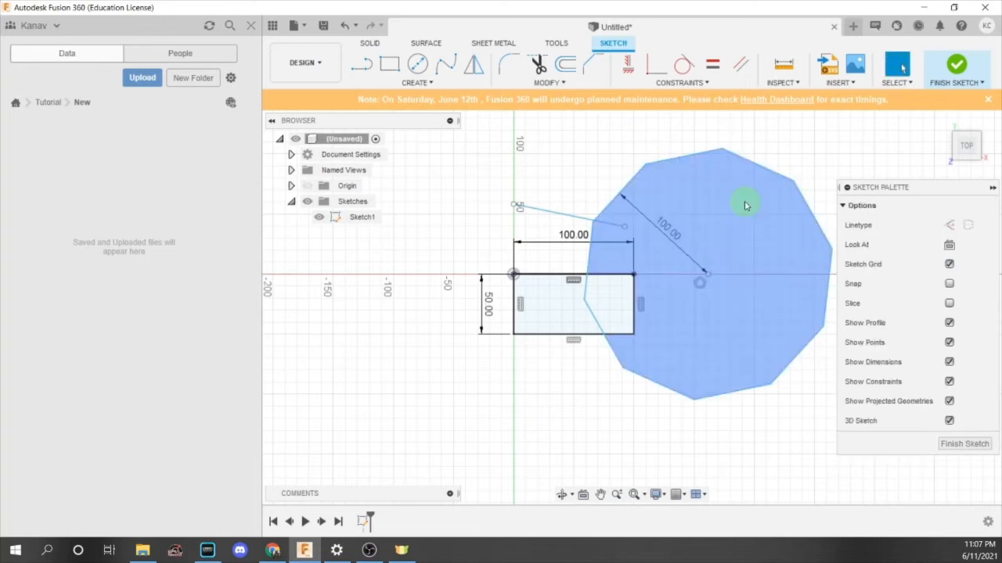
click(675, 237)
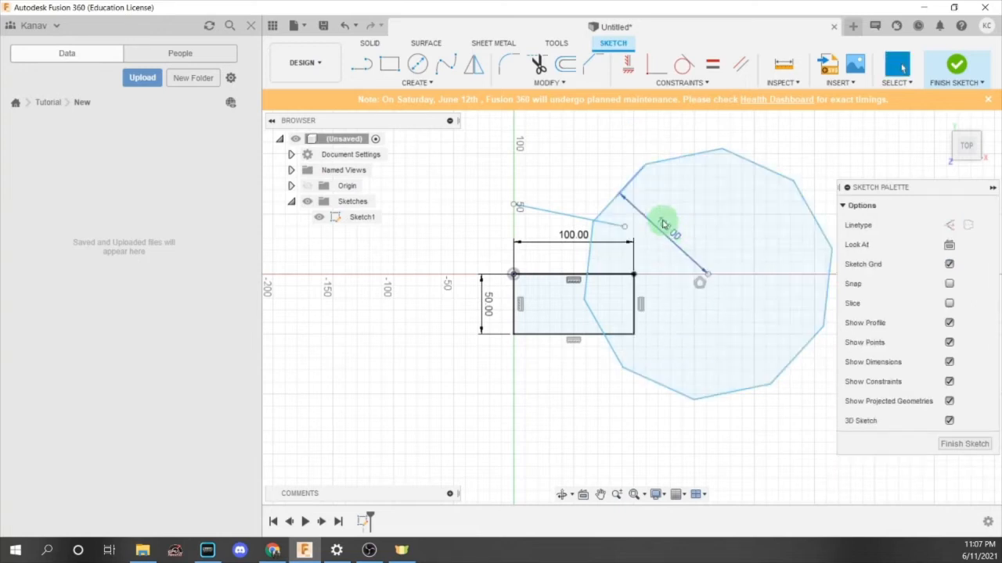
click(665, 220)
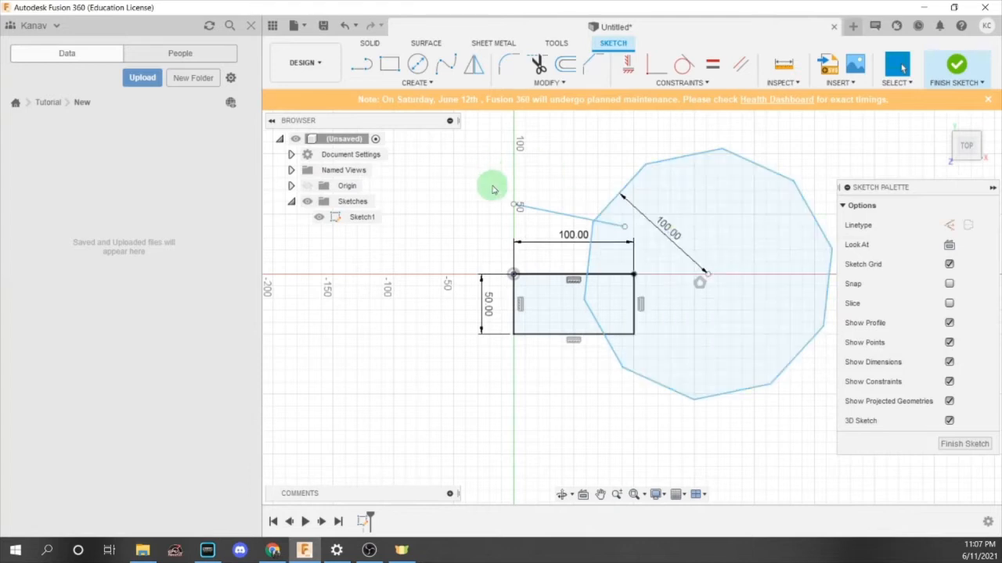
Delete the ten-sided polygon and sketch a six-sided inscribed polygon centred on the red axis beyond the rectangle, with a 100 mm center-to-vertex distance
key(Delete)
click(403, 84)
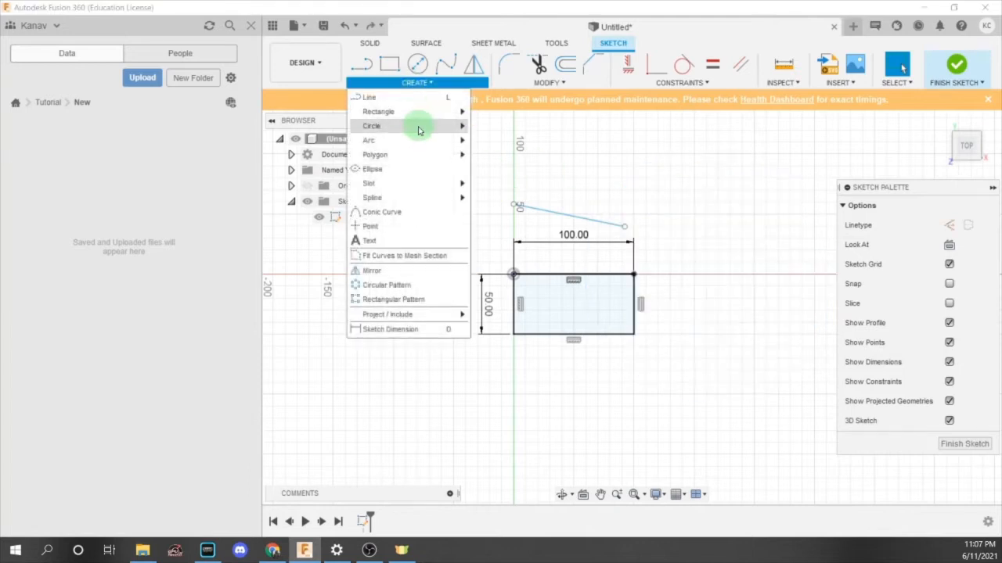
mouse_move(417, 124)
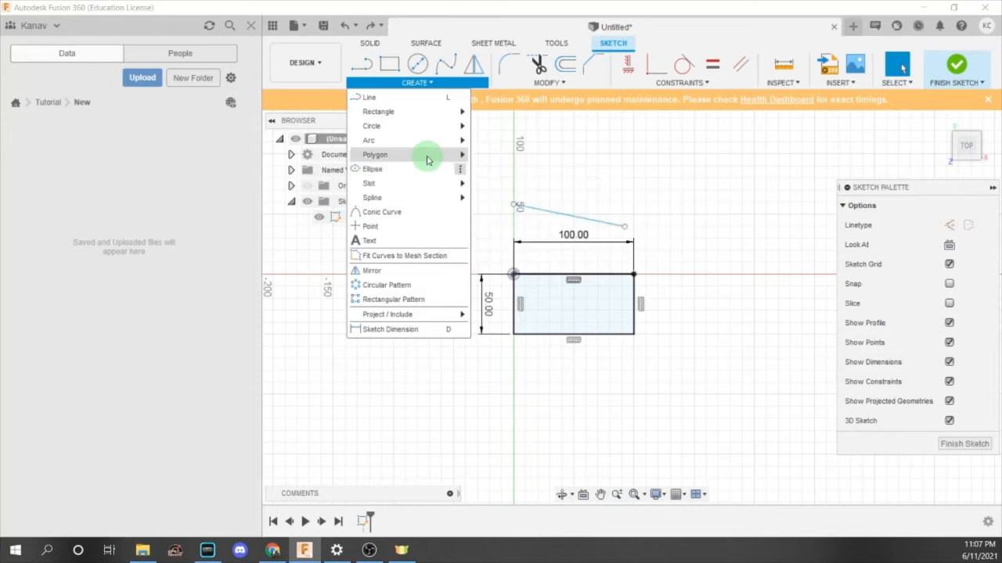
mouse_move(429, 155)
click(542, 169)
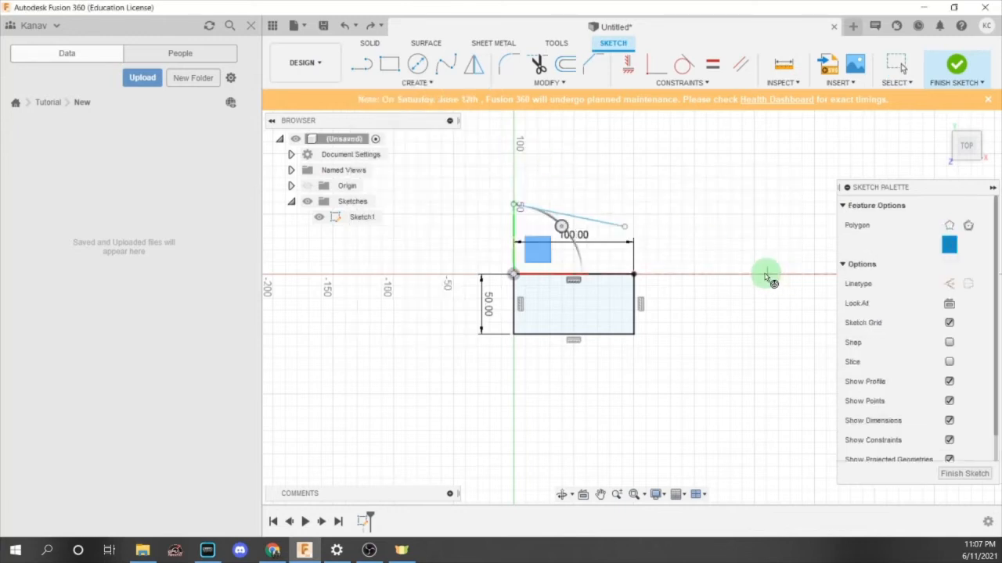
click(728, 274)
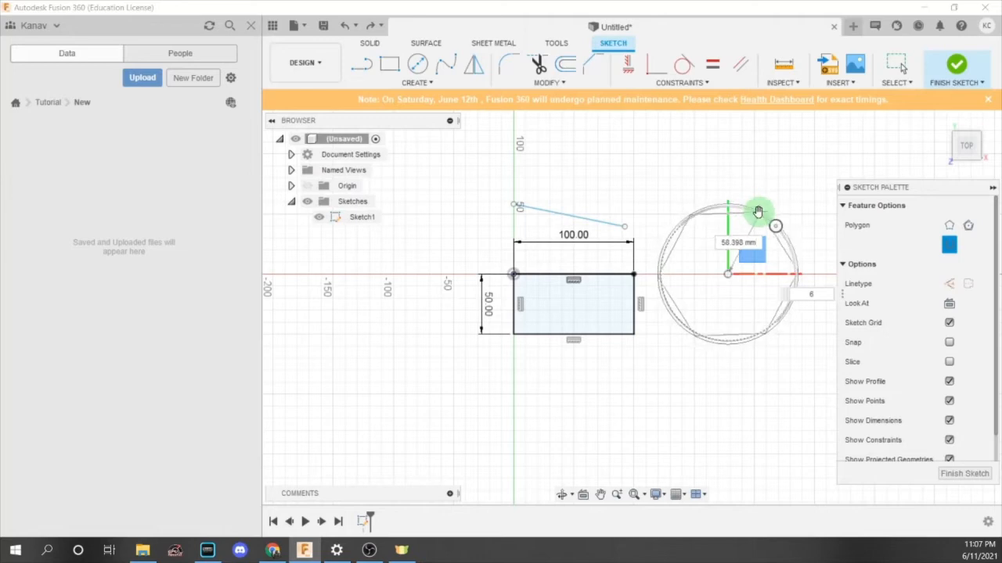
text(100)
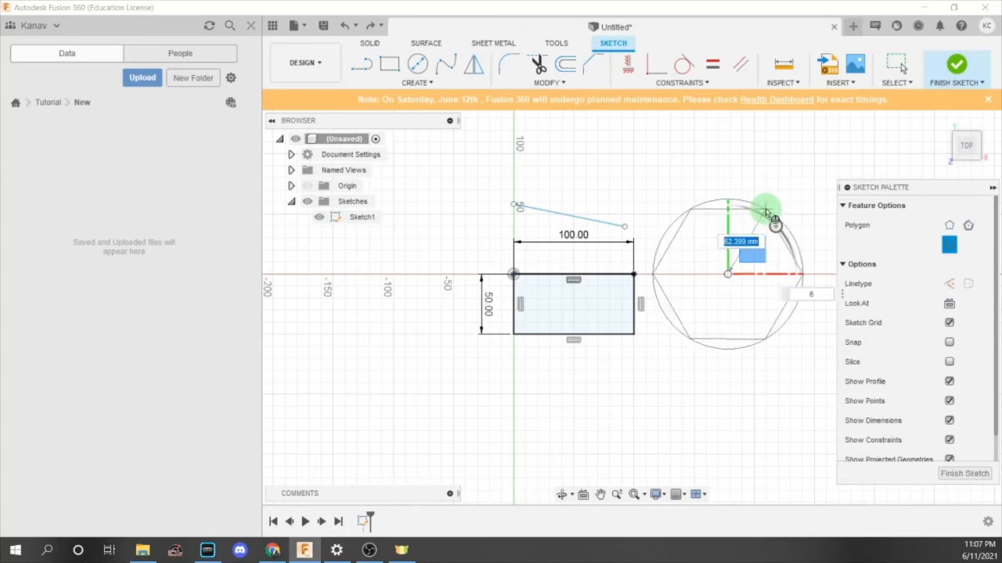
key(Tab)
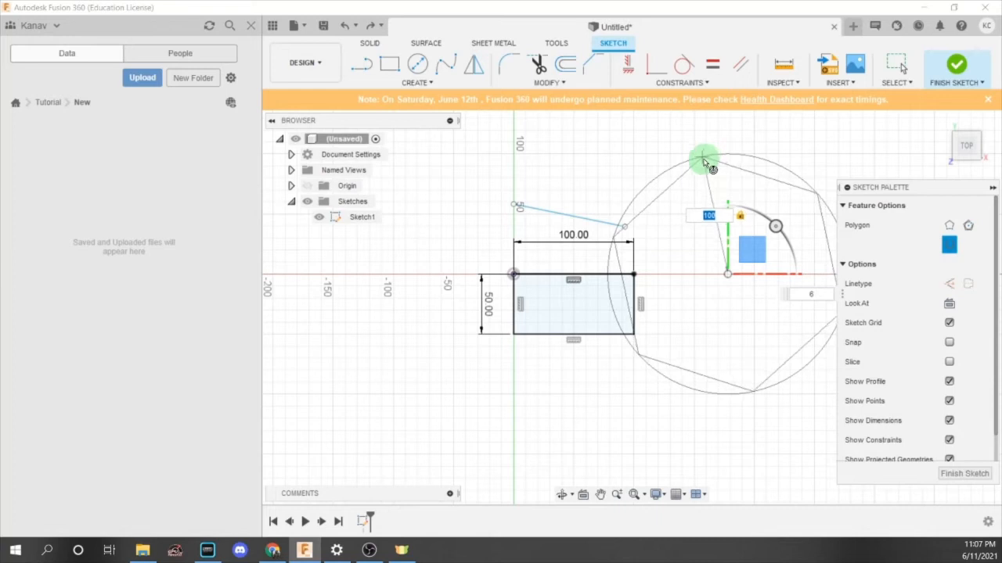
click(819, 280)
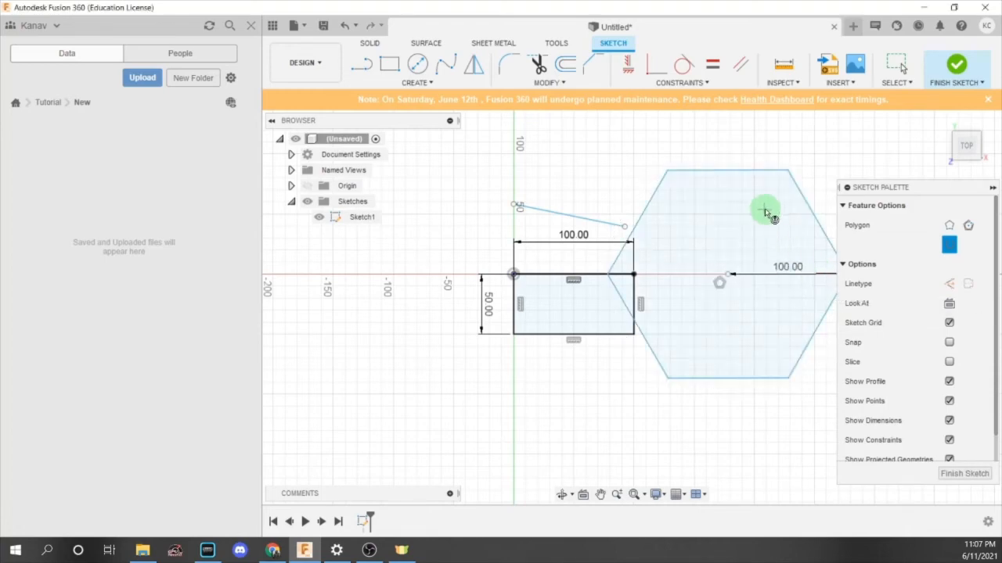
key(Escape)
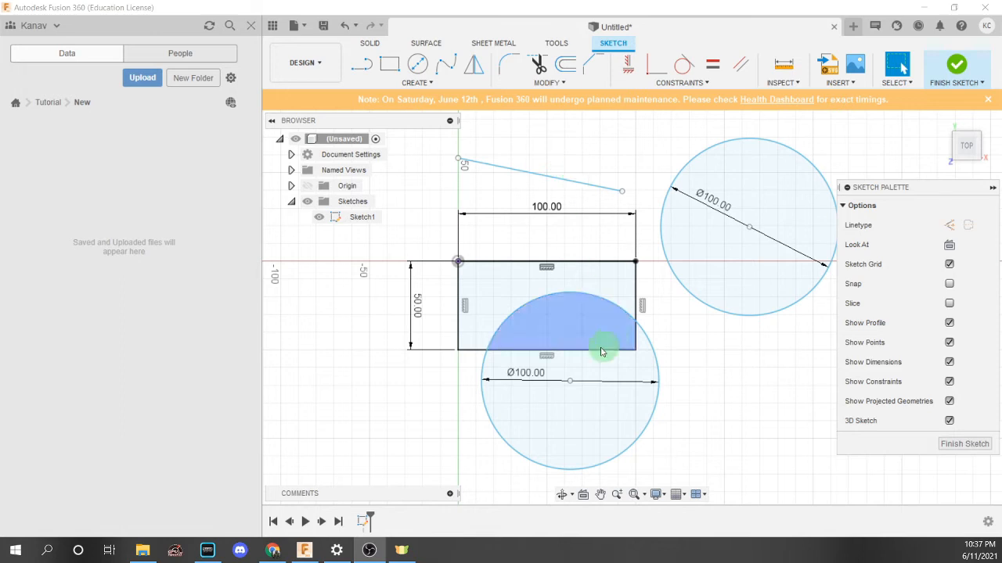
Delete the diameter dimension of the circle overlapping the rectangle and dimension its diameter again as 50 mm
key(d)
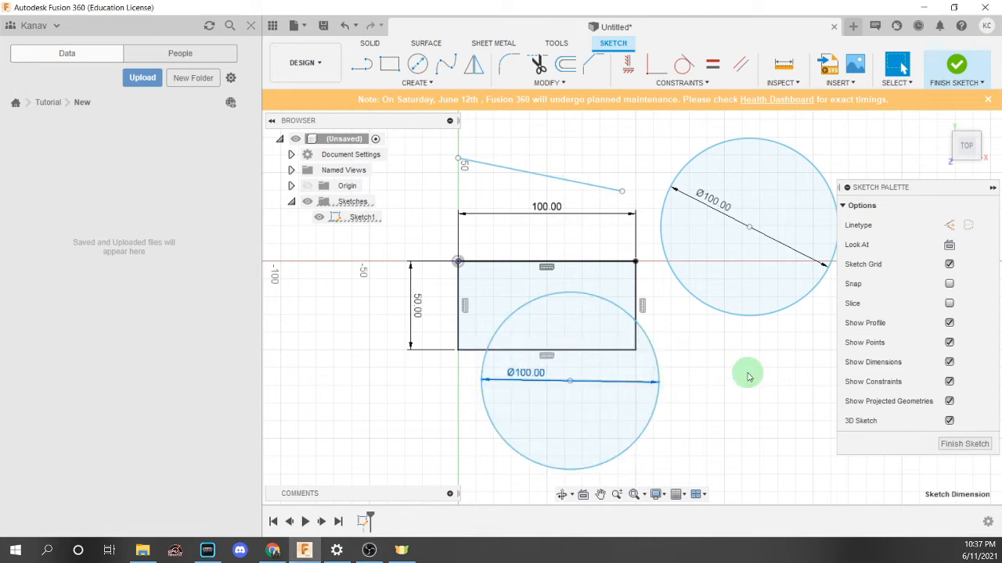
click(532, 380)
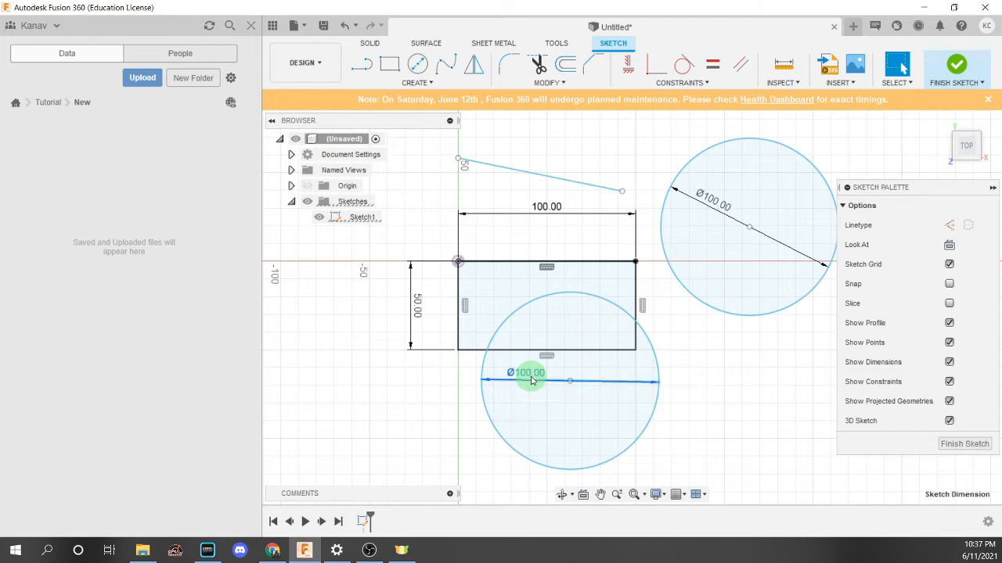
key(Delete)
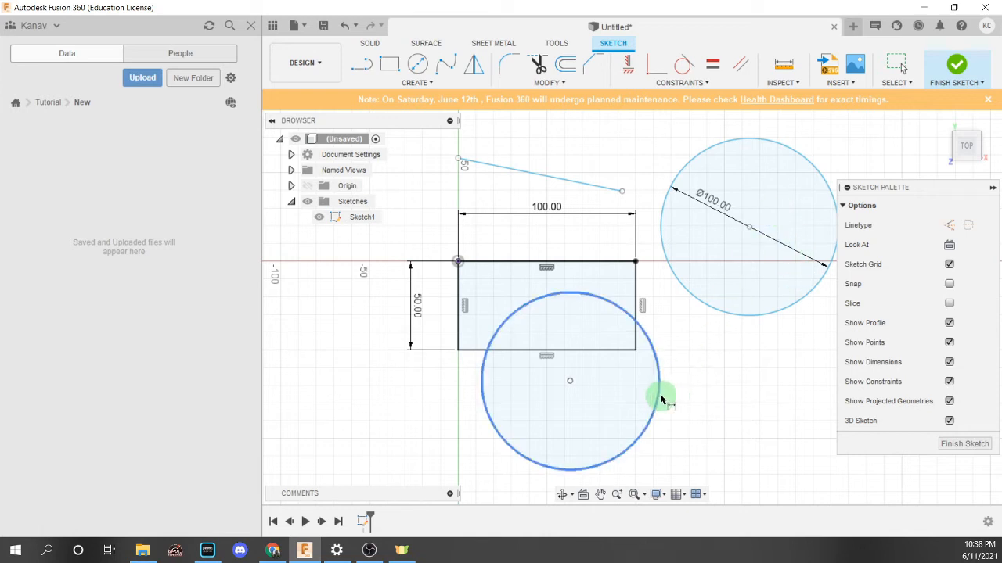
click(660, 394)
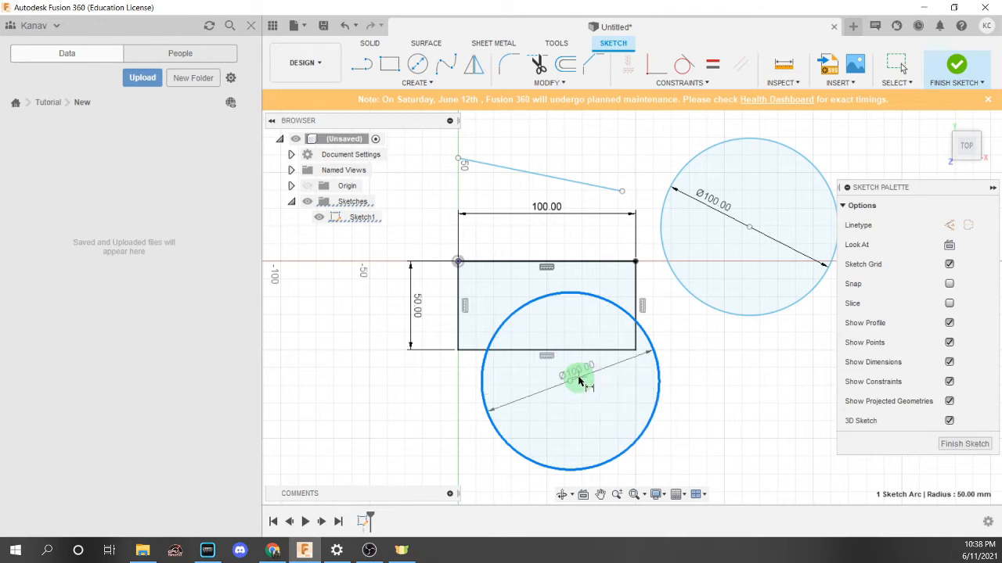
click(583, 384)
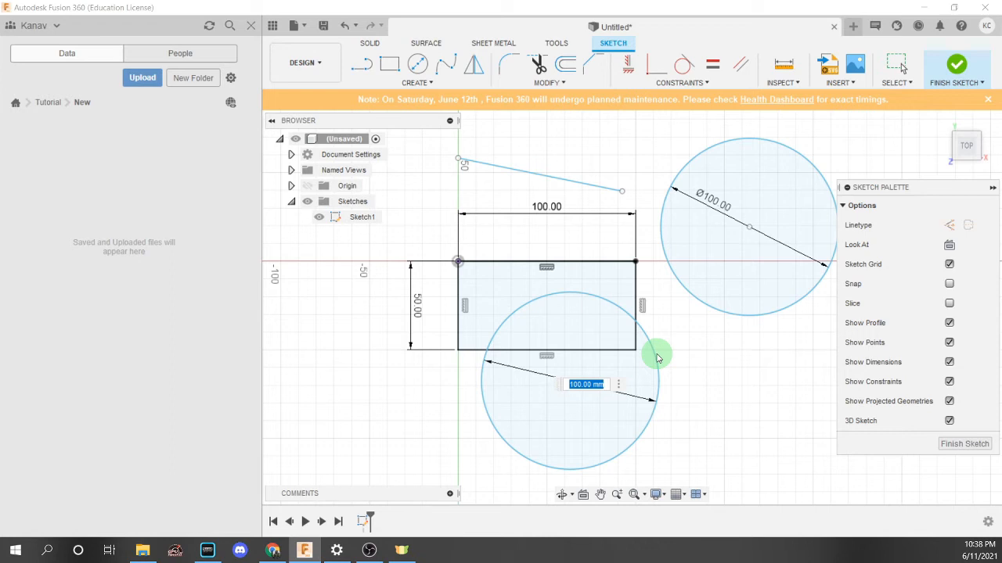
key(Return)
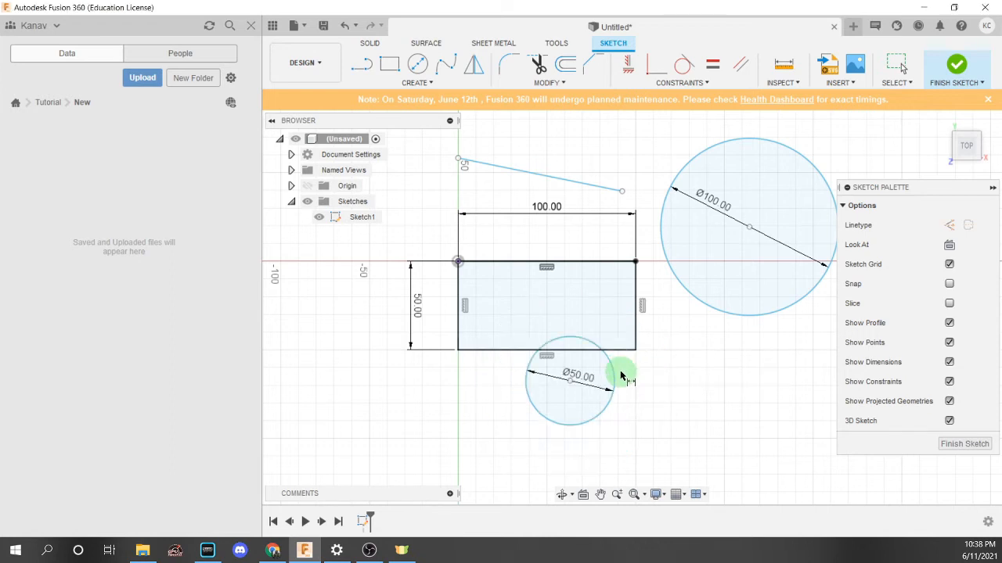
Set the diameter of the circle overlapping the rectangle to 75 mm
double_click(579, 382)
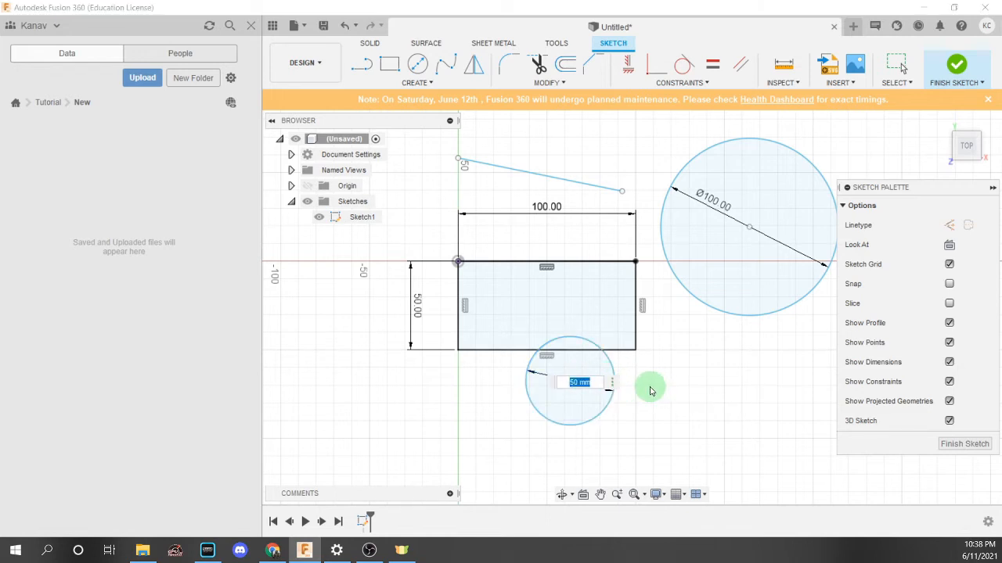
text(75)
key(Return)
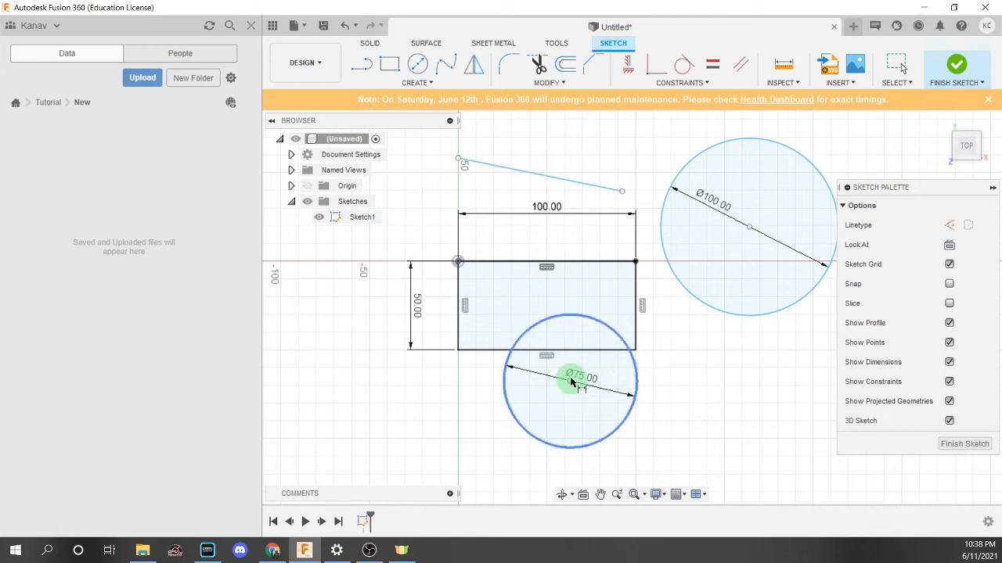
Dimension the horizontal distance from the origin to the 75 mm circle's centre as 50 mm
click(459, 263)
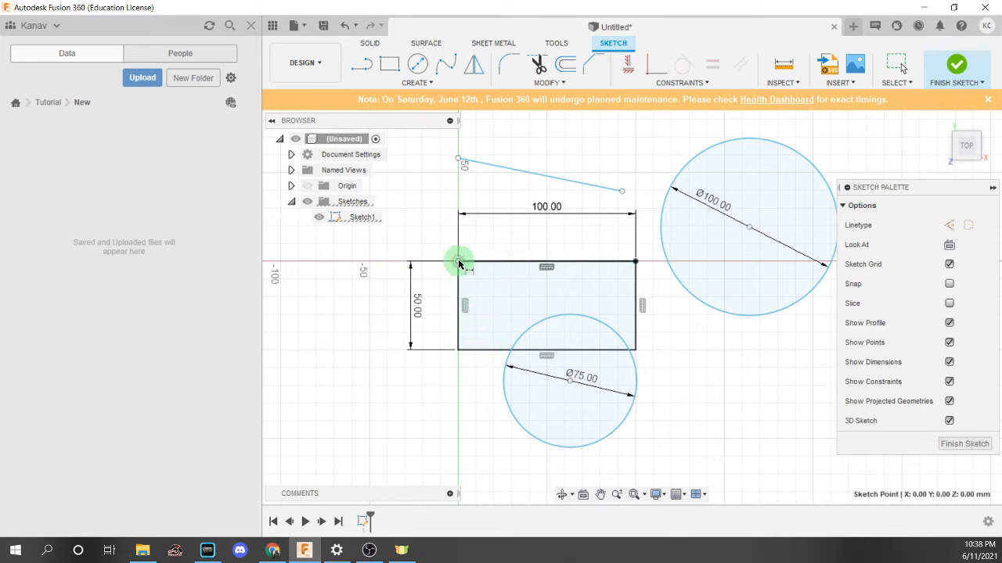
click(572, 383)
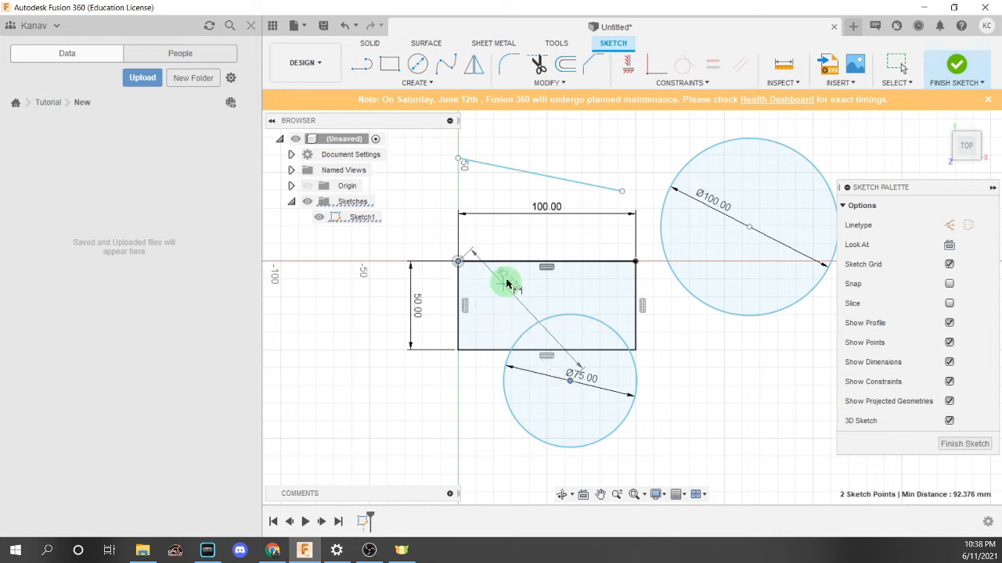
click(525, 241)
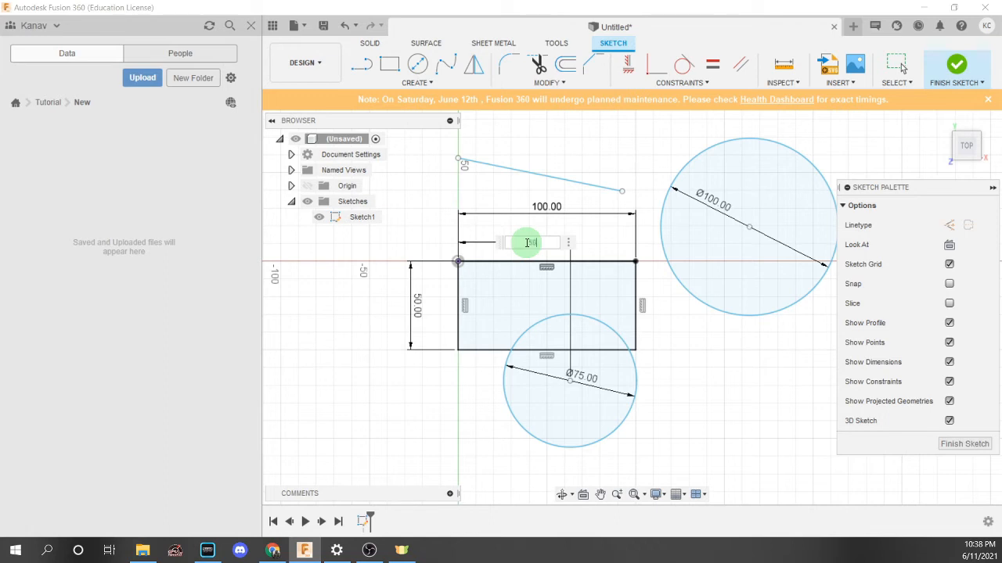
key(Return)
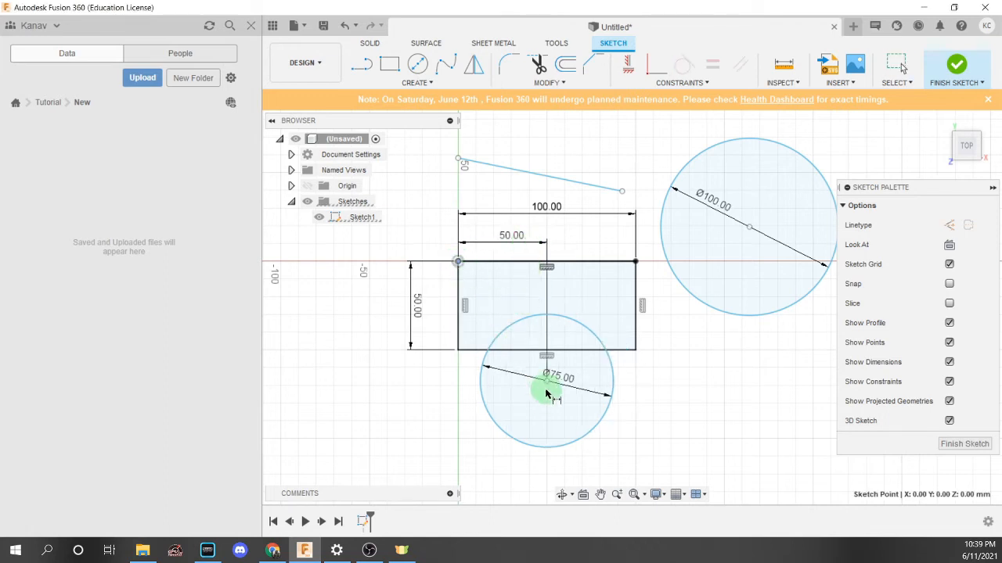
Dimension the vertical distance from the origin to the 75 mm circle's centre as 50 mm and leave the dimension command
click(545, 381)
click(433, 326)
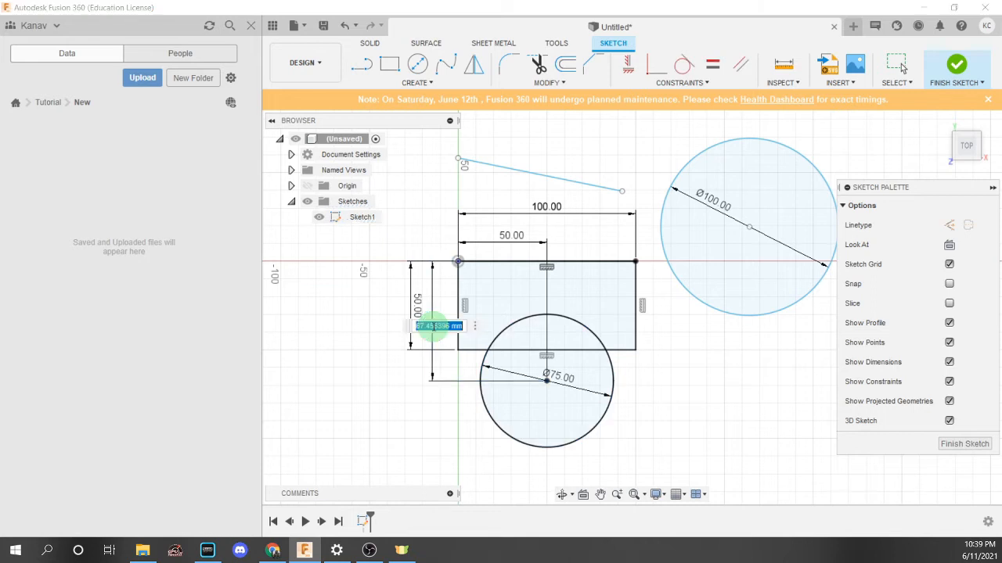
text(50)
key(Return)
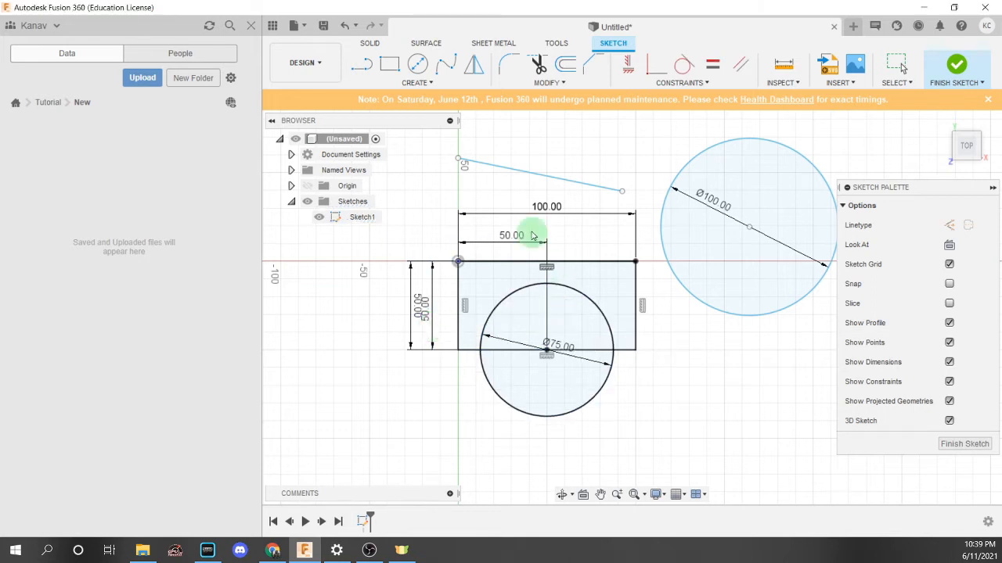
click(900, 66)
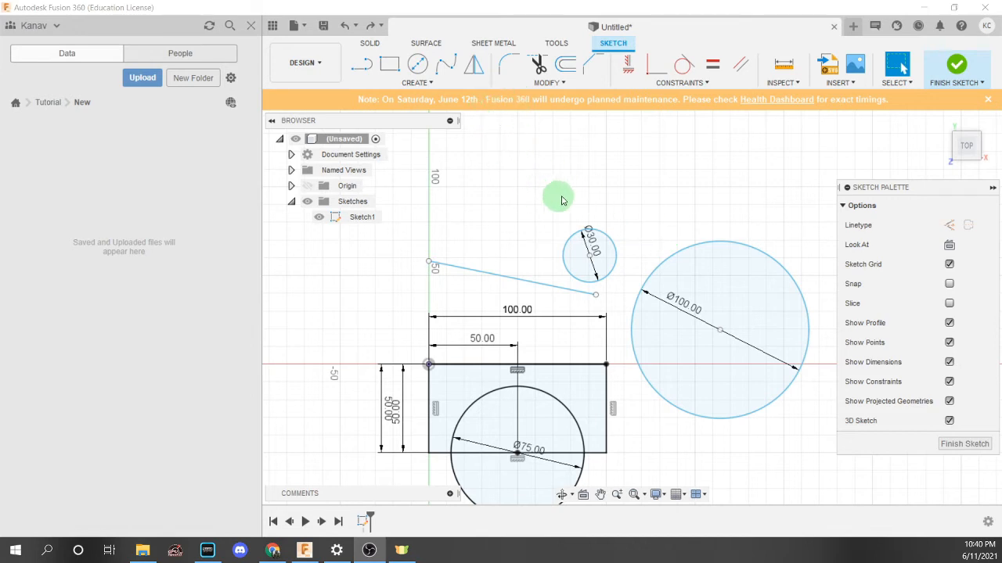
Dimension the horizontal distance between the 30 mm and 100 mm circles as 70 mm, selecting the 30 mm circle first
click(432, 82)
click(423, 98)
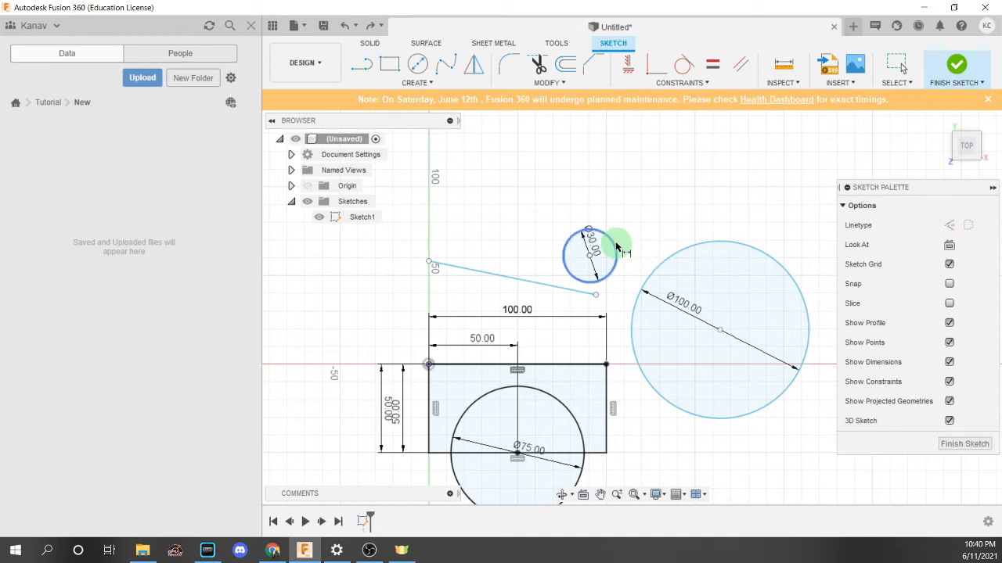
click(616, 247)
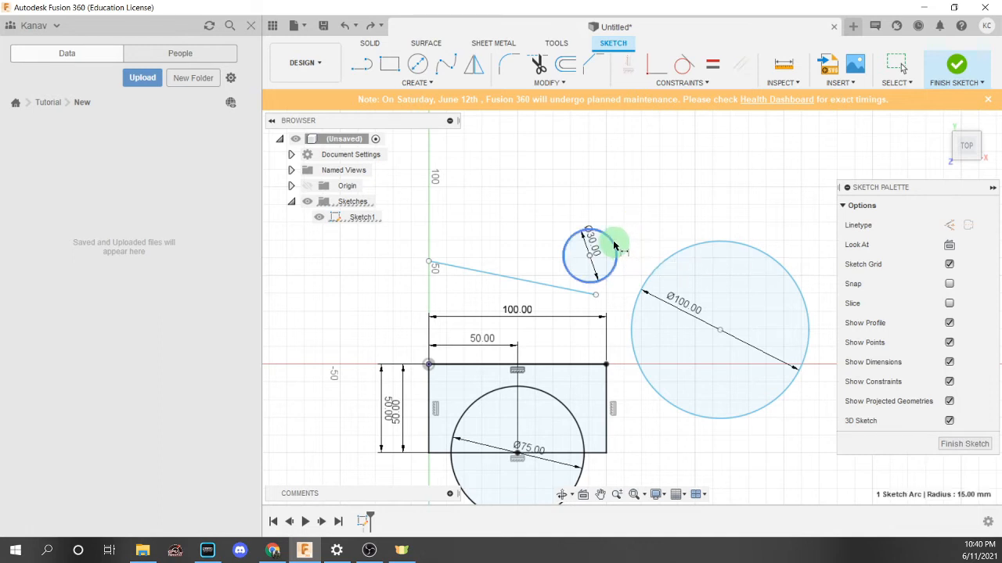
click(678, 249)
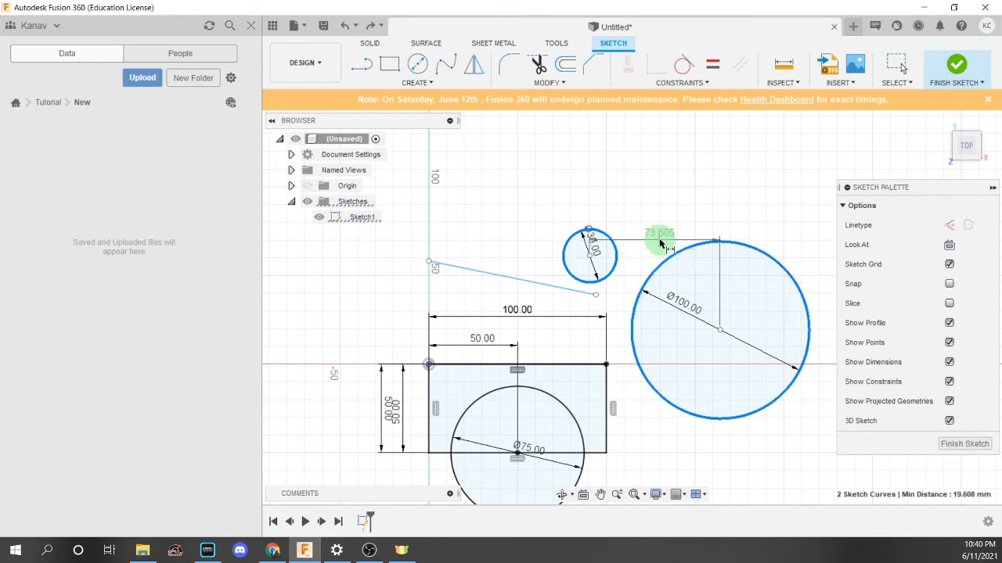
click(642, 232)
text(7)
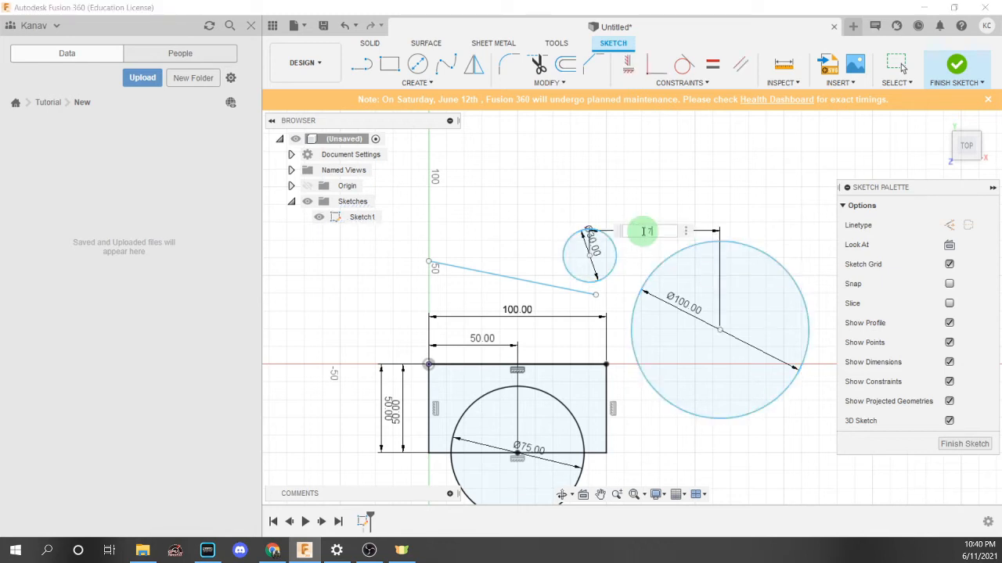
text(0)
key(Return)
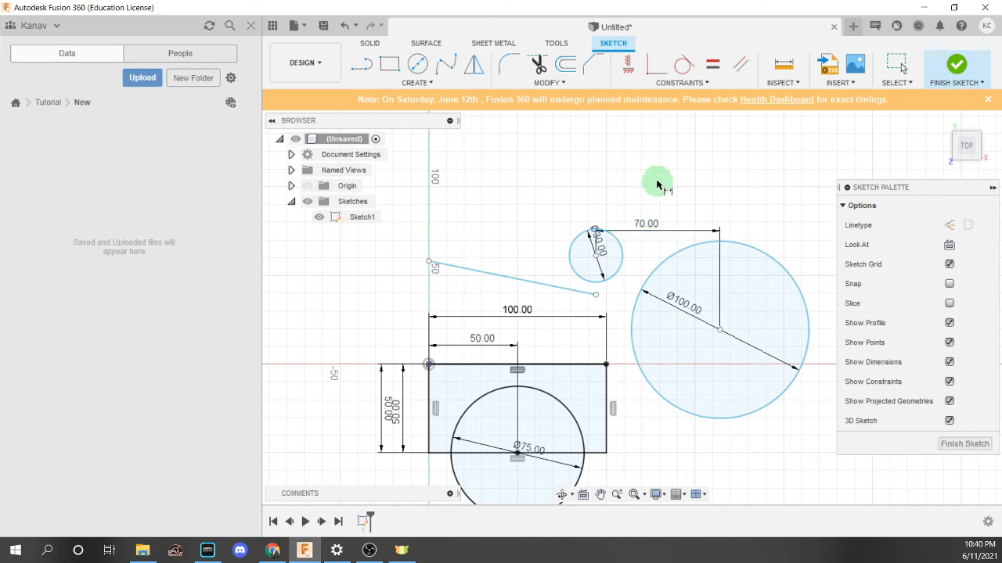
Undo the 70 mm distance dimension so the 30 mm circle is back in its previous place
key(Escape)
key(ctrl+z)
key(ctrl+z)
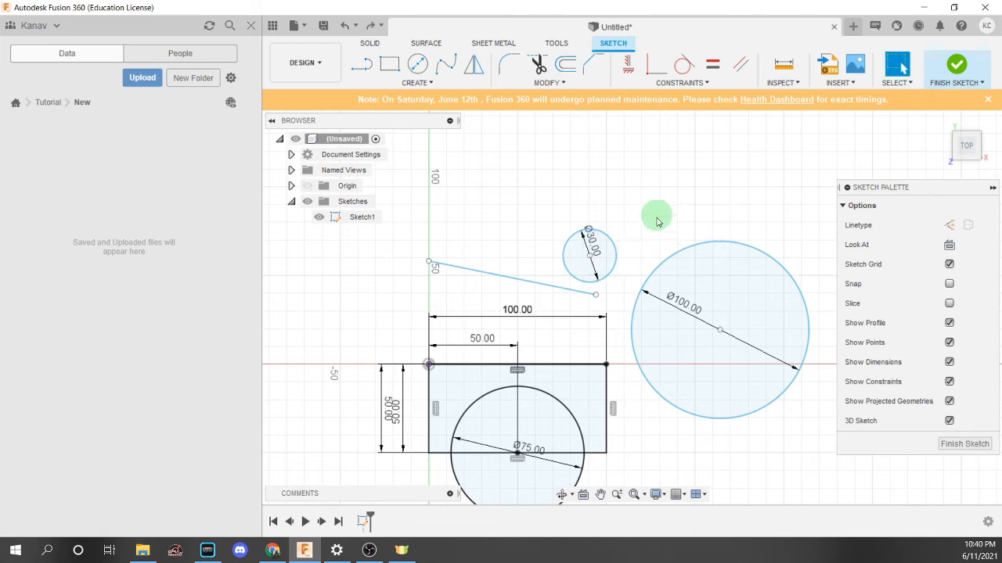
Dimension the horizontal distance between the same two circles as 70 mm, selecting the 100 mm circle first
key(d)
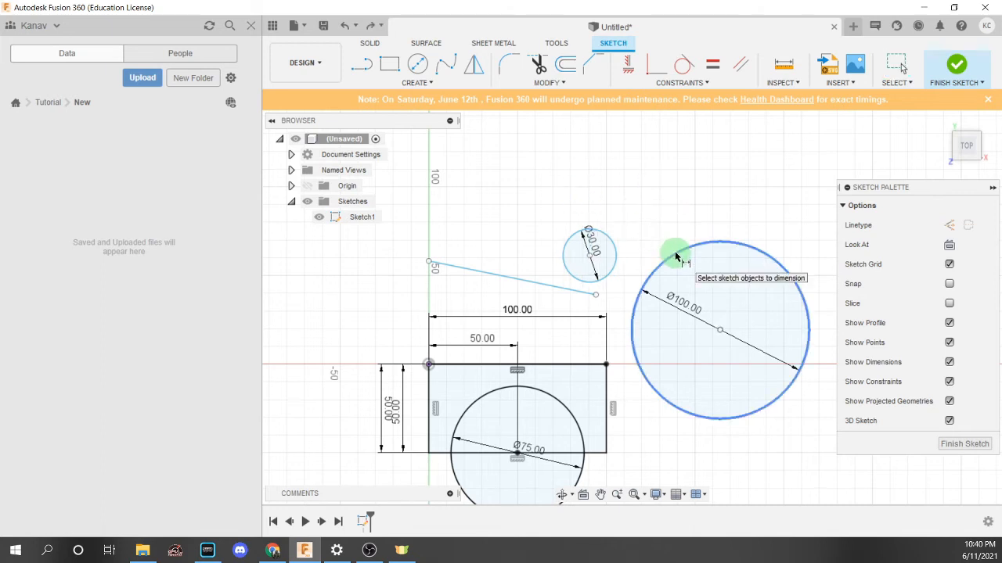
click(677, 259)
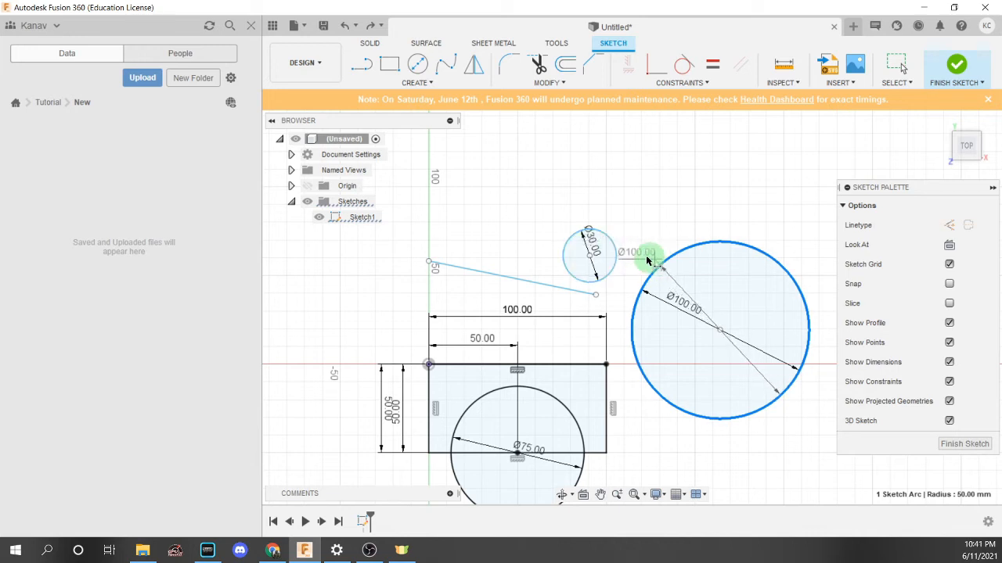
click(589, 229)
click(627, 233)
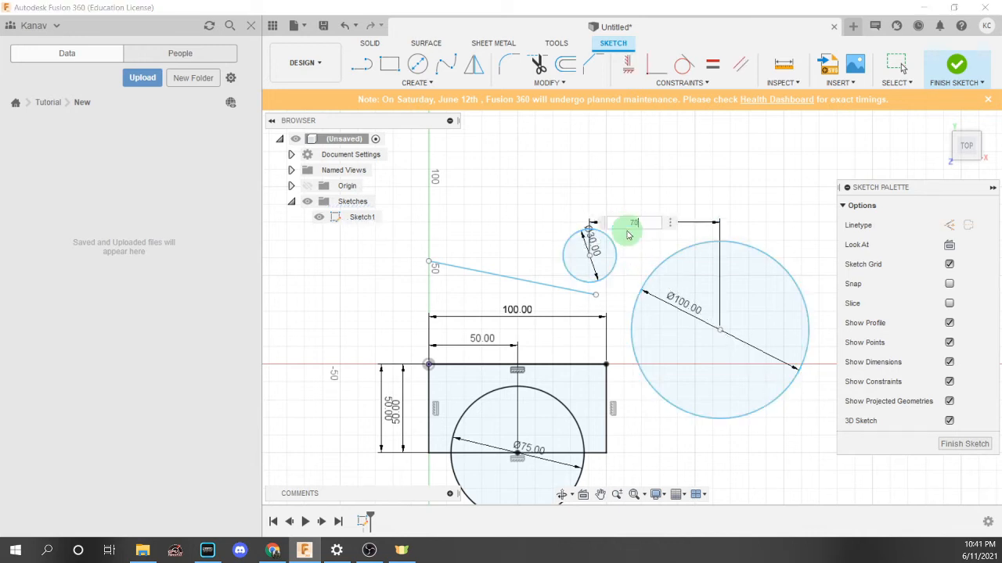
text(70)
key(Return)
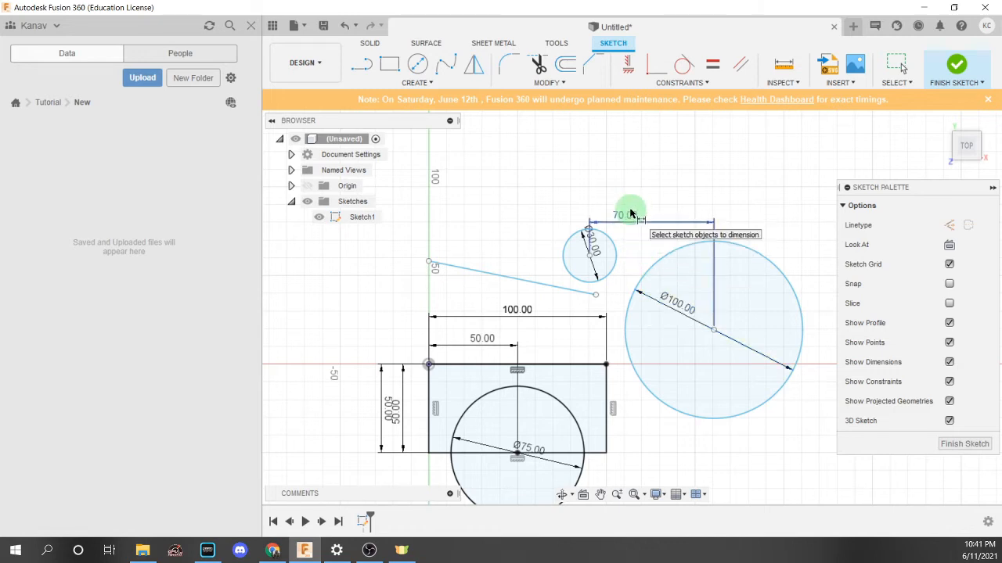
Leave the dimension command and undo both the 70 mm value and the distance dimension between the circles
key(Escape)
key(ctrl+z)
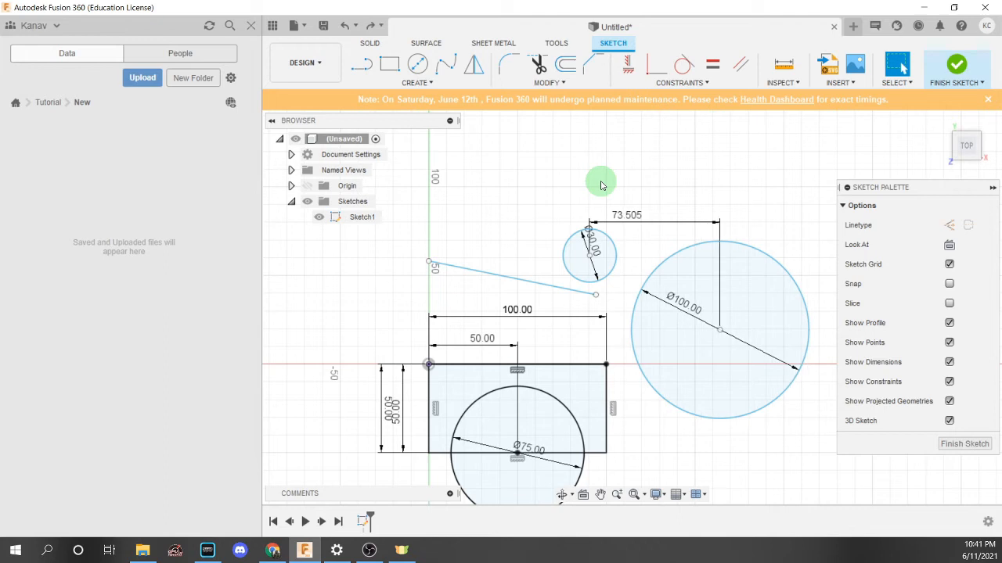
key(ctrl+z)
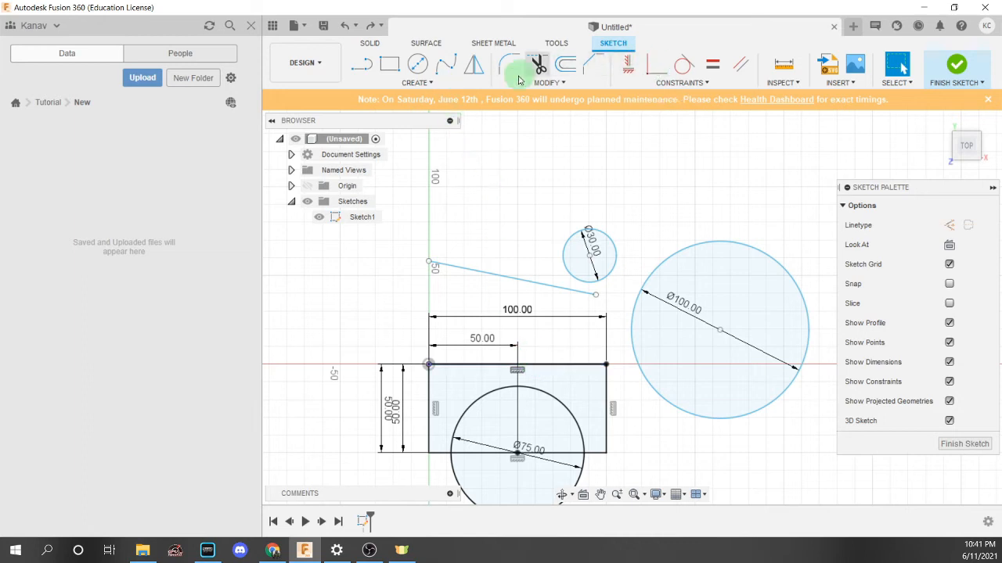
Dimension the angle between the sloped line and the rectangle's upper edge as 15 degrees, and leave the dimension command
key(d)
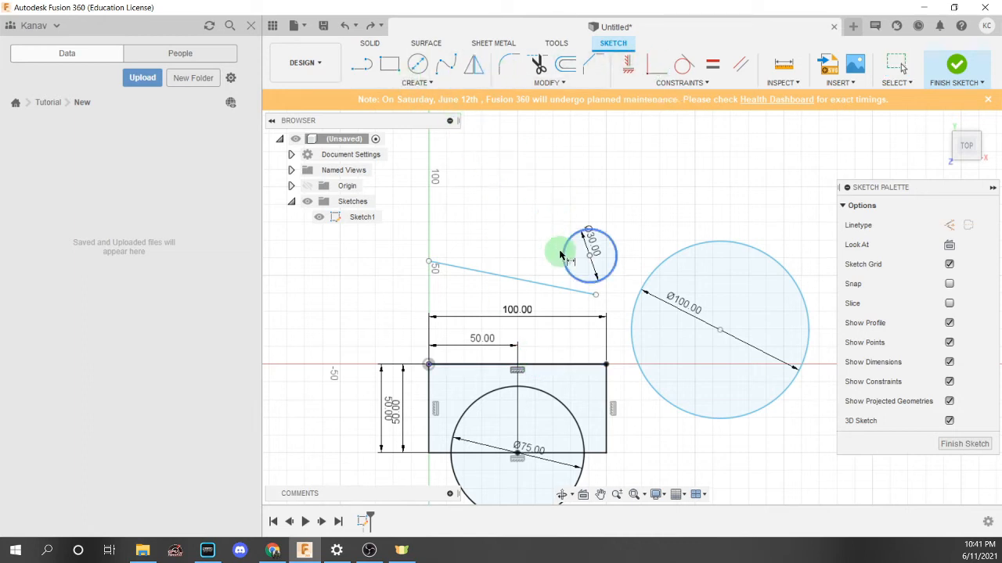
click(558, 292)
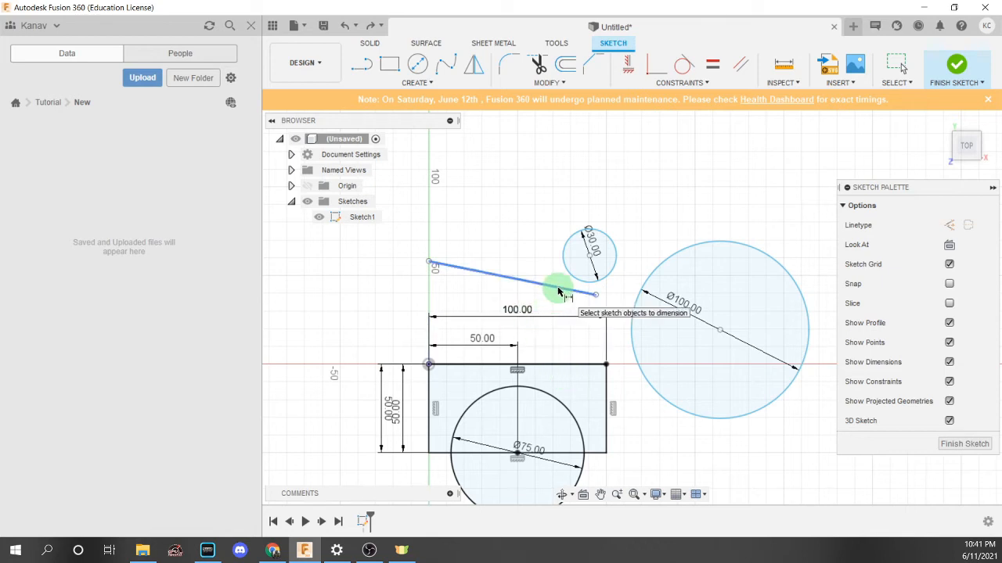
click(551, 363)
click(548, 329)
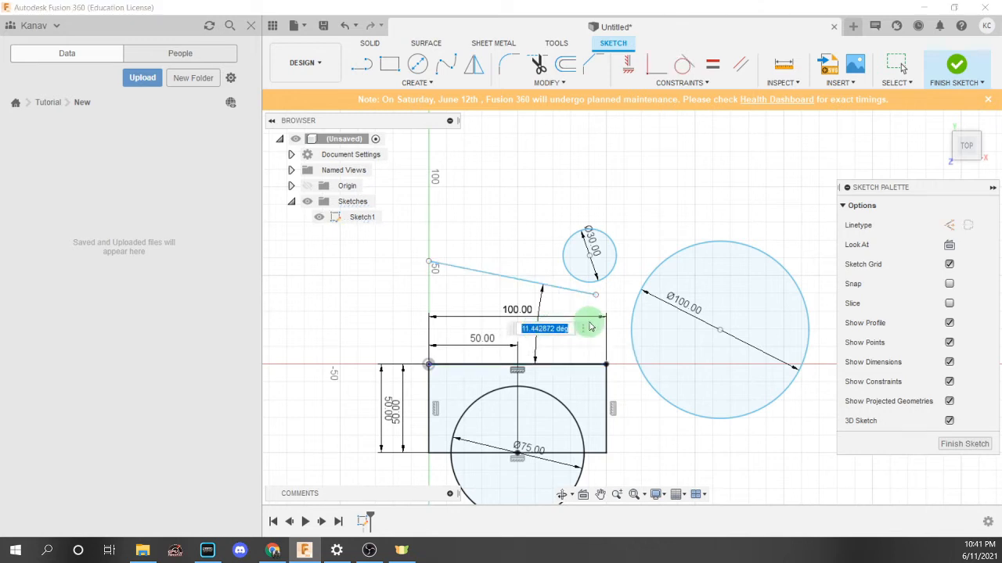
text(1)
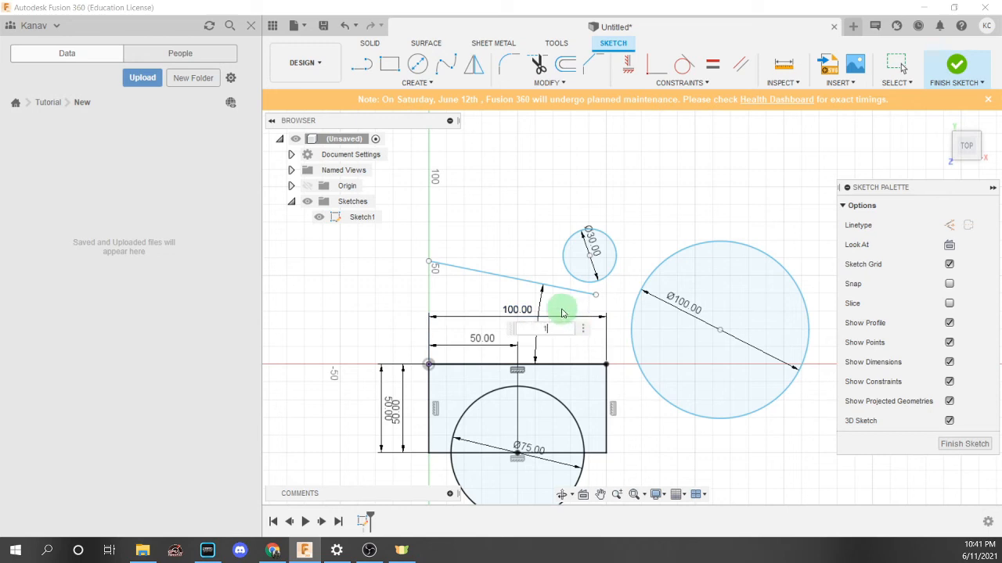
text(5)
key(Return)
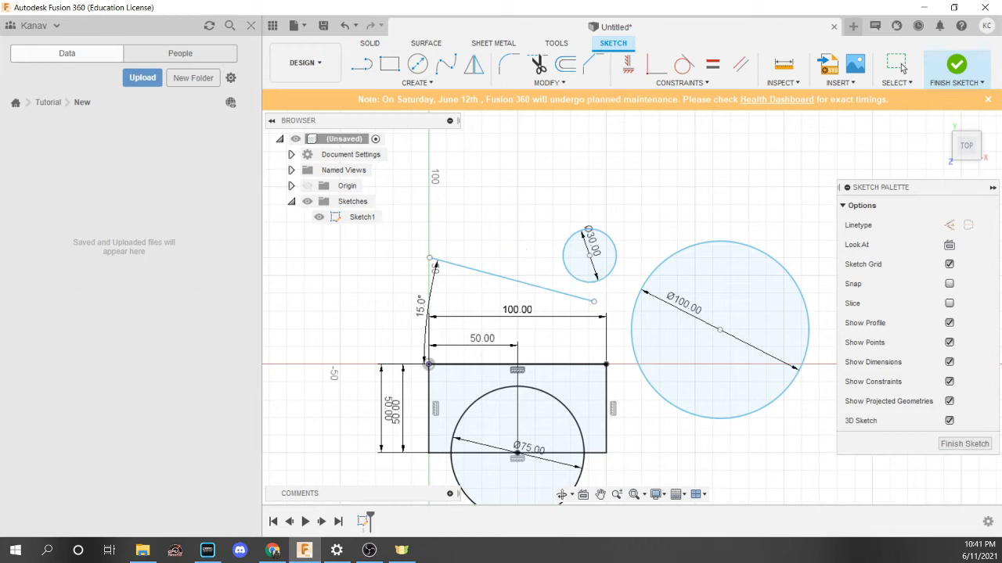
key(Escape)
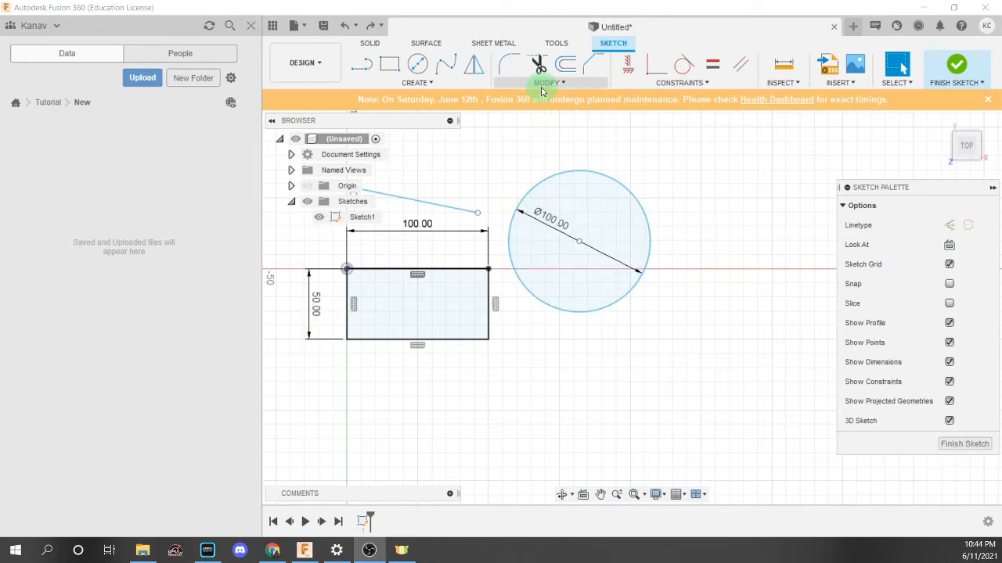
Draw a center-diameter circle of about 107 mm overlapping the 100 mm circle, with its center up and right of that circle's center
click(545, 83)
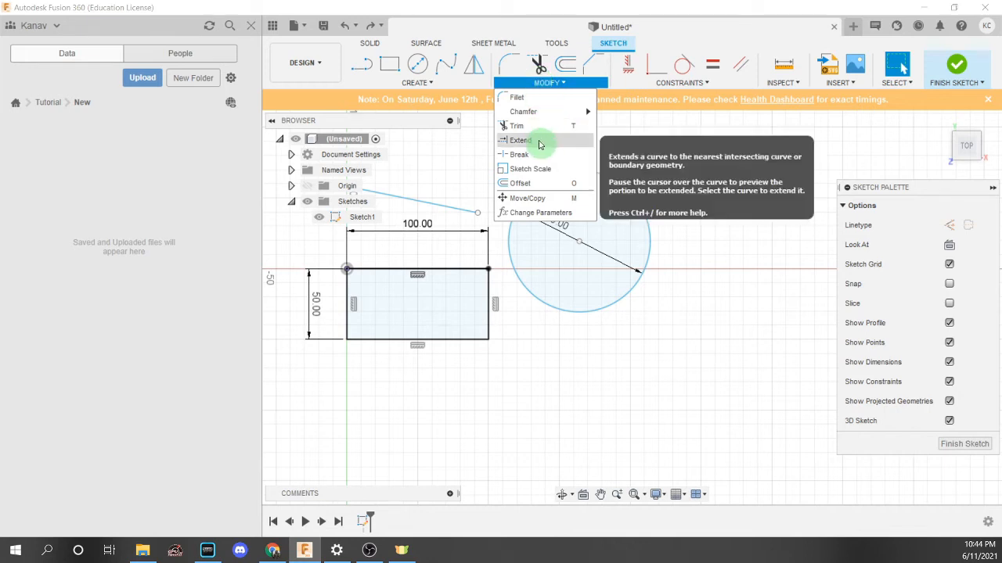
click(417, 63)
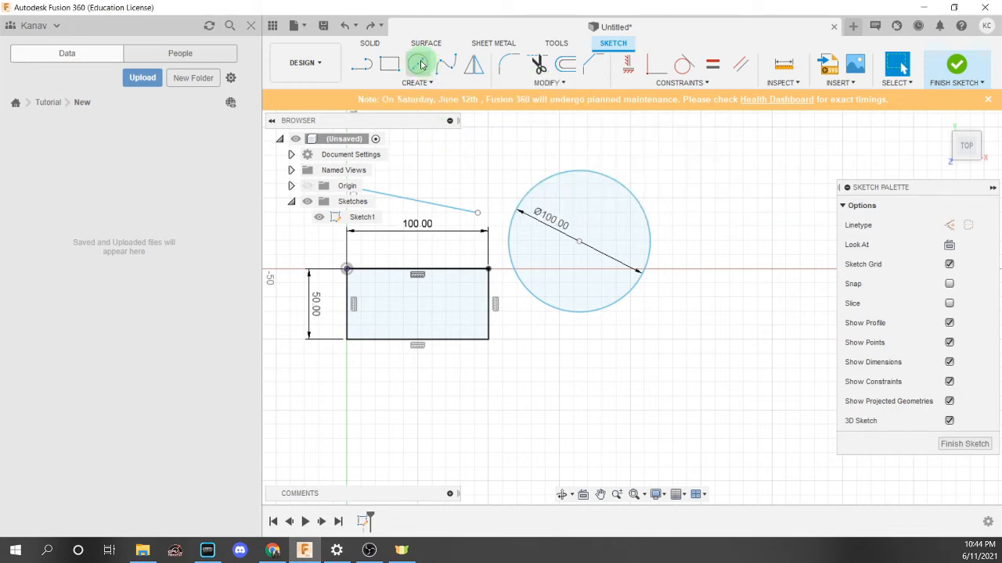
click(606, 205)
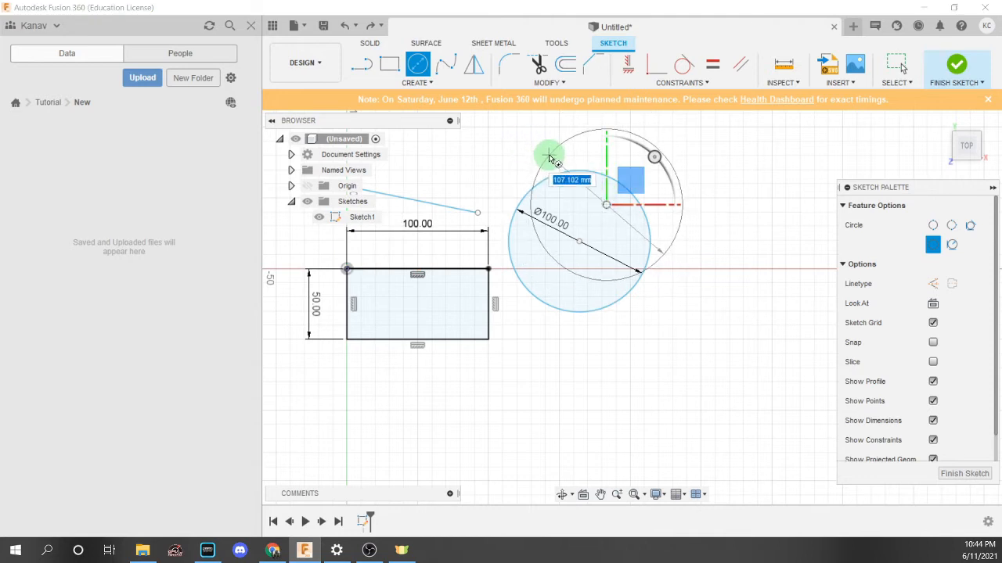
click(548, 157)
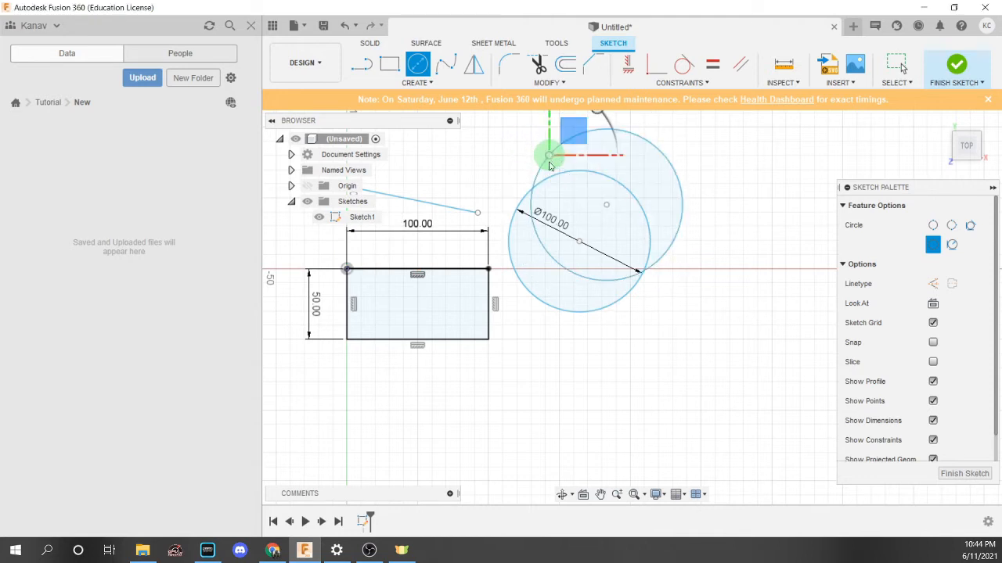
key(Escape)
Trim away the two arcs inside the overlap of the circles so they form one combined profile, and select that profile
scroll(735, 198, down, 3)
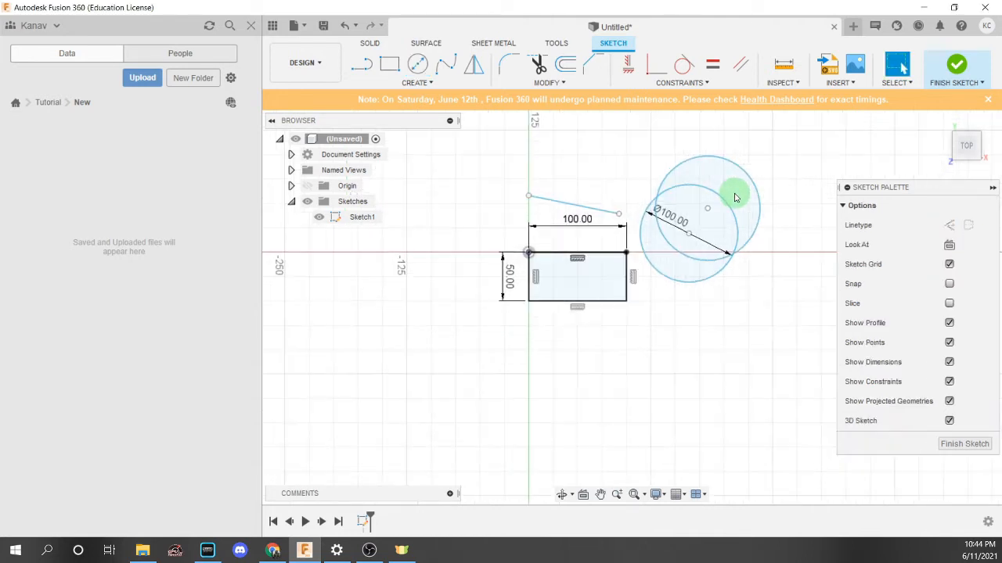
scroll(734, 197, up, 3)
middle_drag(734, 197, 630, 144)
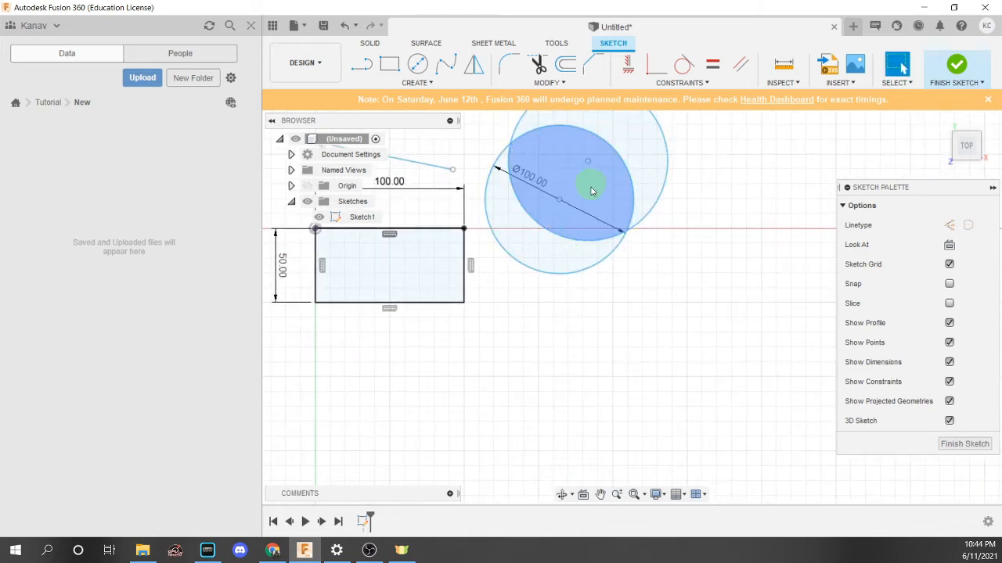
middle_drag(587, 183, 569, 226)
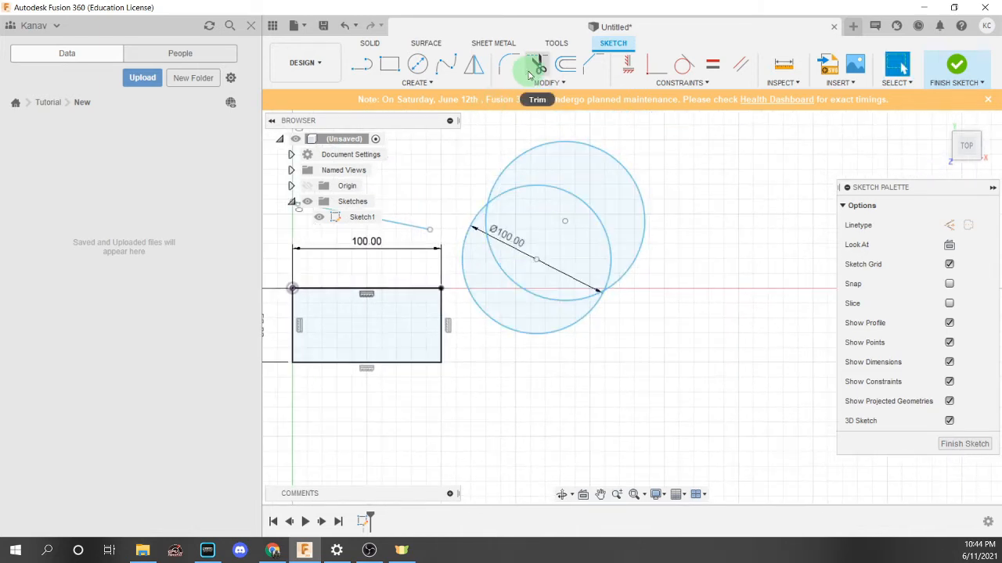
click(538, 69)
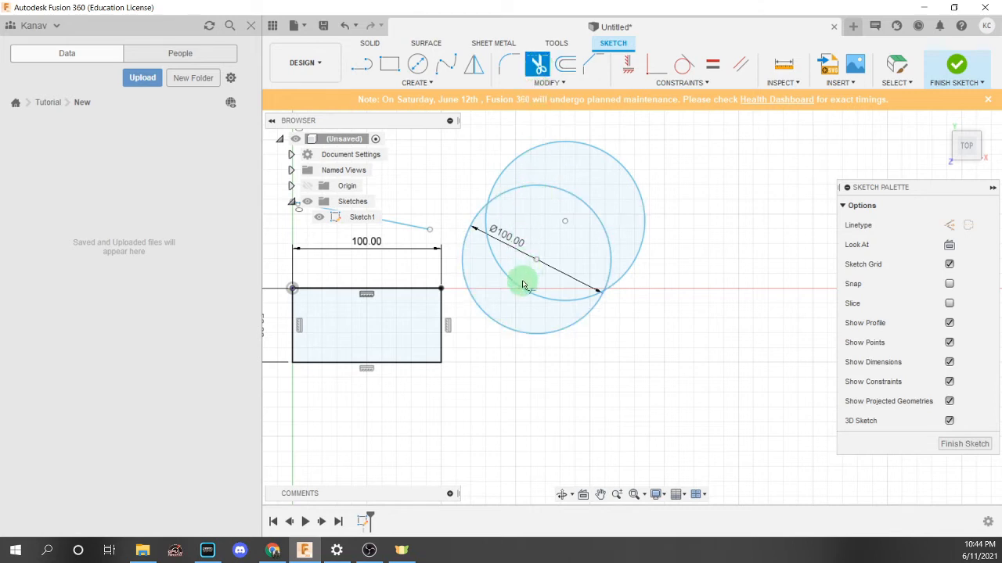
click(559, 193)
click(519, 288)
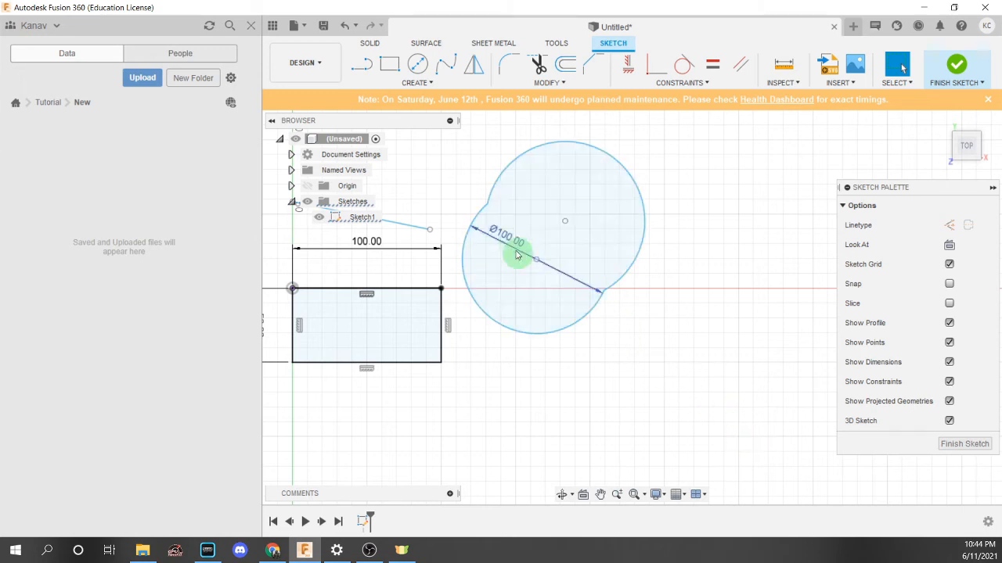
click(538, 234)
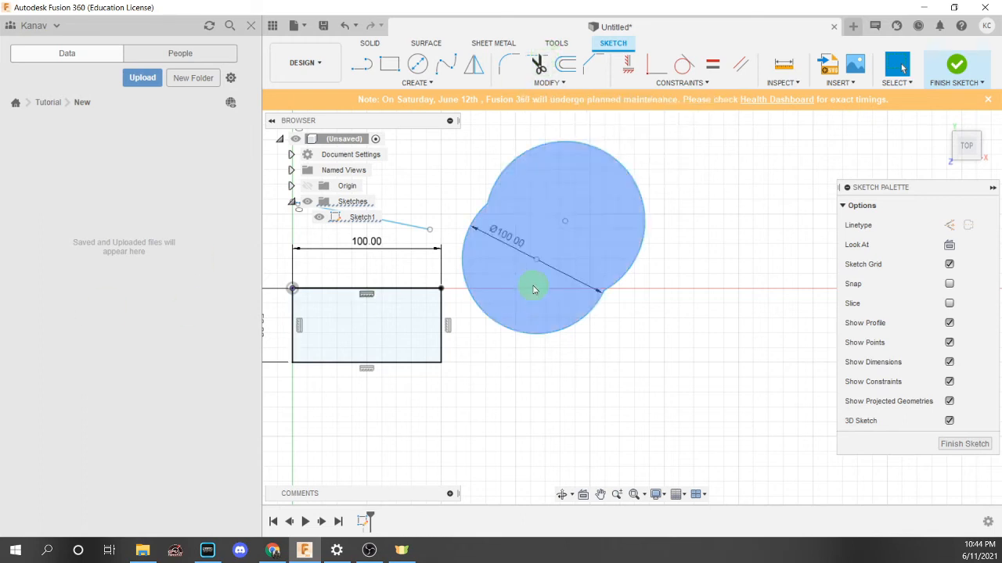
Fillet the rectangle's upper-right corner with a 10 mm radius between its upper and right edges
click(512, 69)
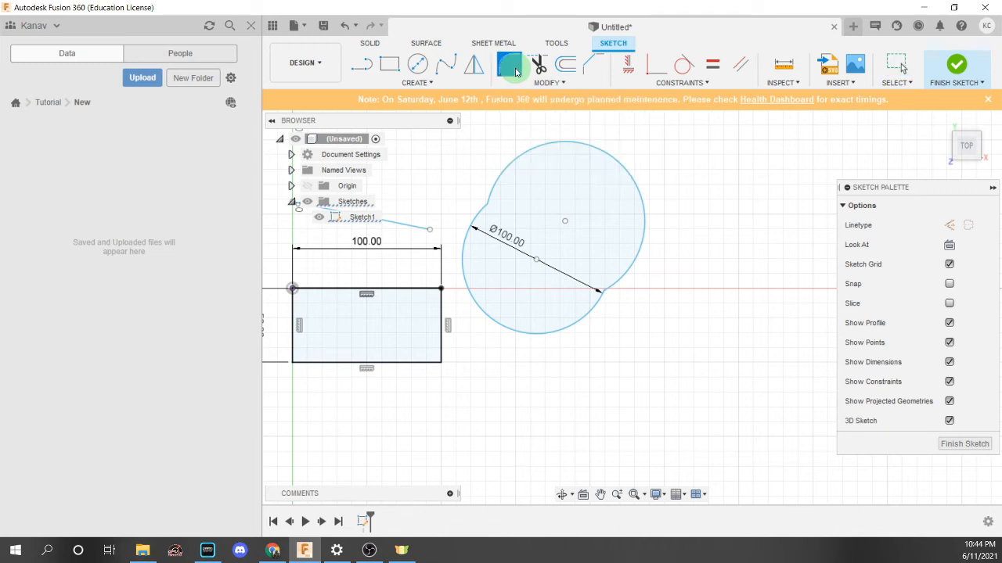
click(429, 290)
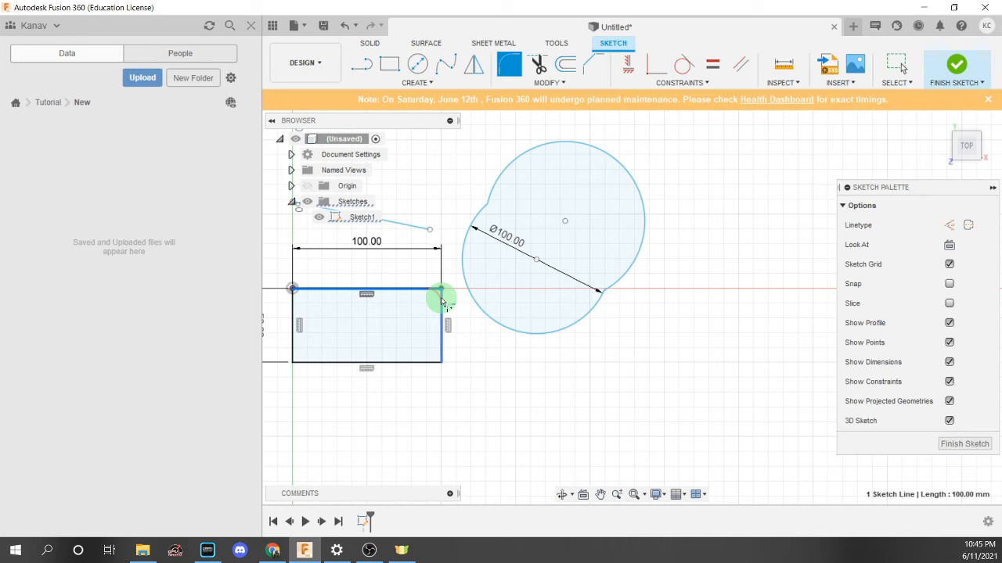
click(441, 302)
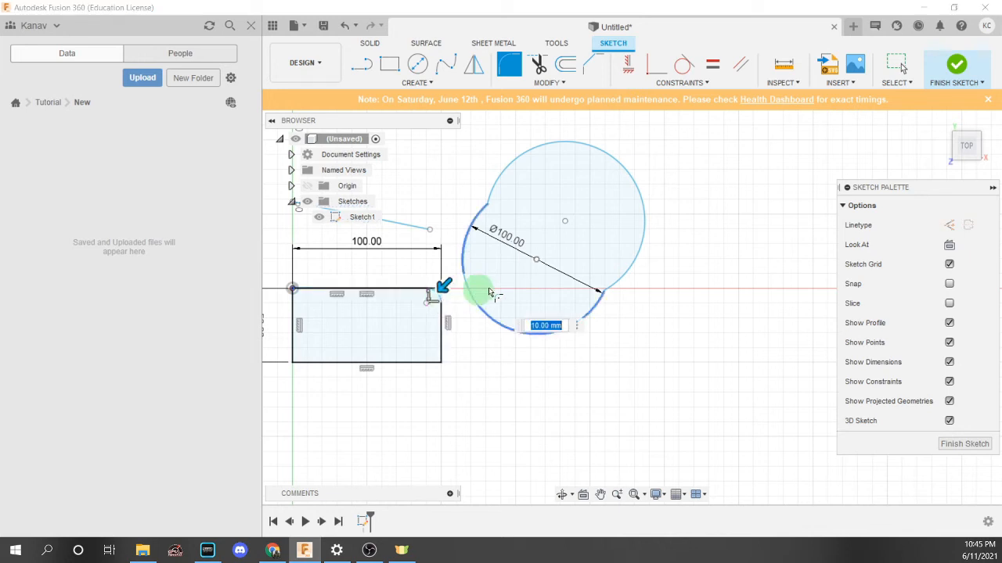
middle_drag(459, 264, 479, 256)
scroll(479, 257, up, 3)
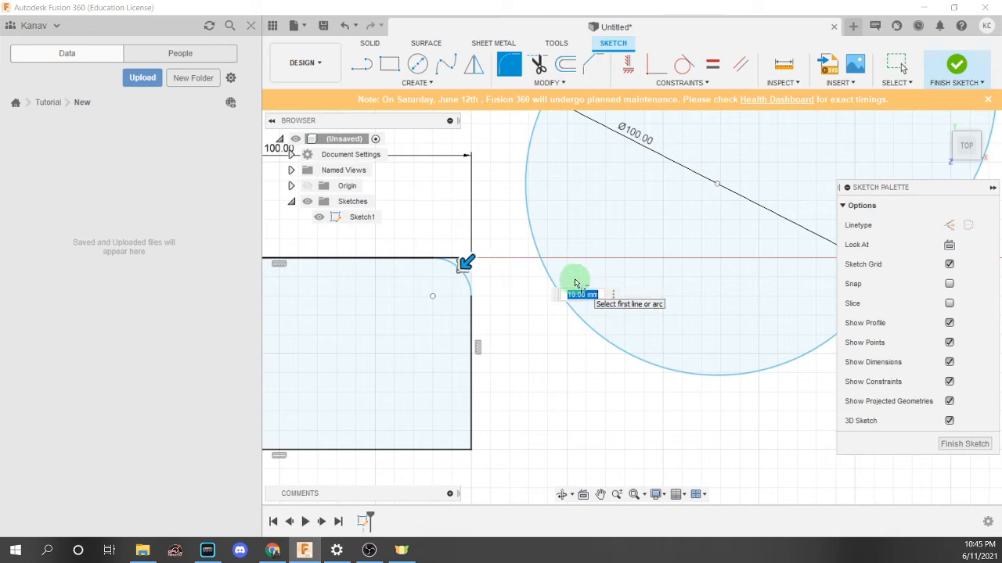
key(Return)
Examine the filleted corner of the rectangle, including its radius dimension and tangent constraint symbols, and compare it with the whole sketch
scroll(475, 249, up, 3)
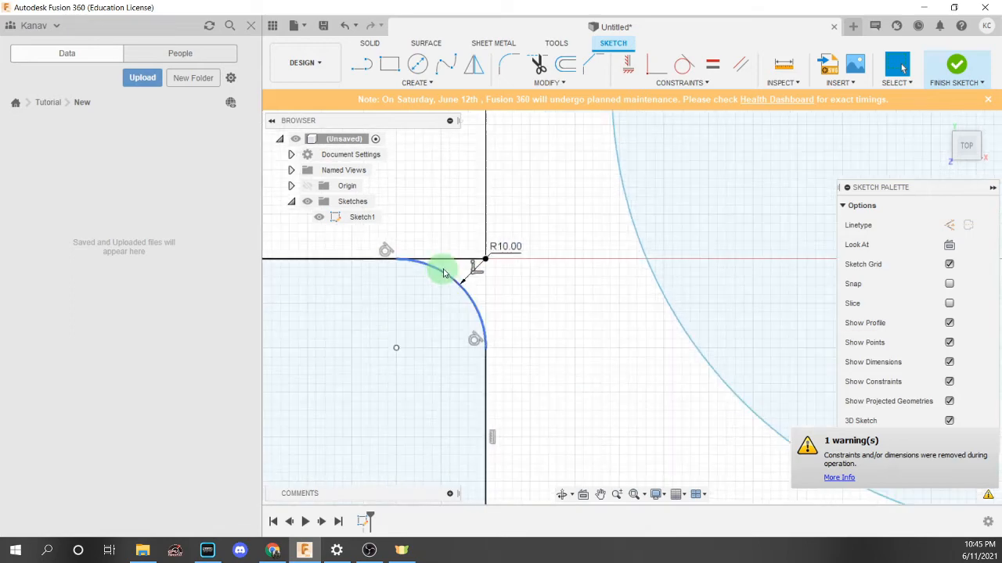
scroll(458, 261, up, 2)
scroll(594, 249, down, 3)
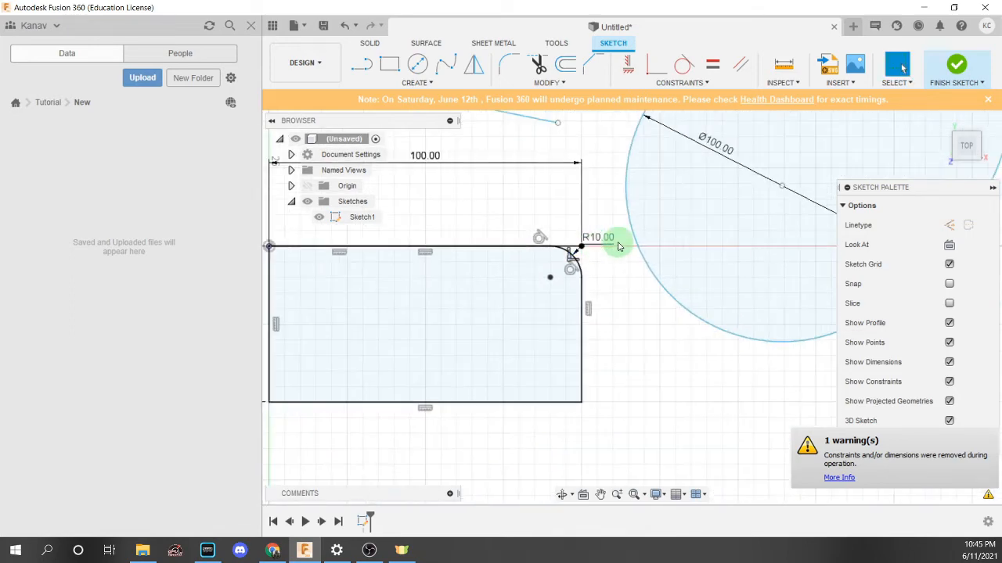
scroll(574, 250, up, 2)
scroll(538, 254, up, 1)
scroll(623, 331, down, 4)
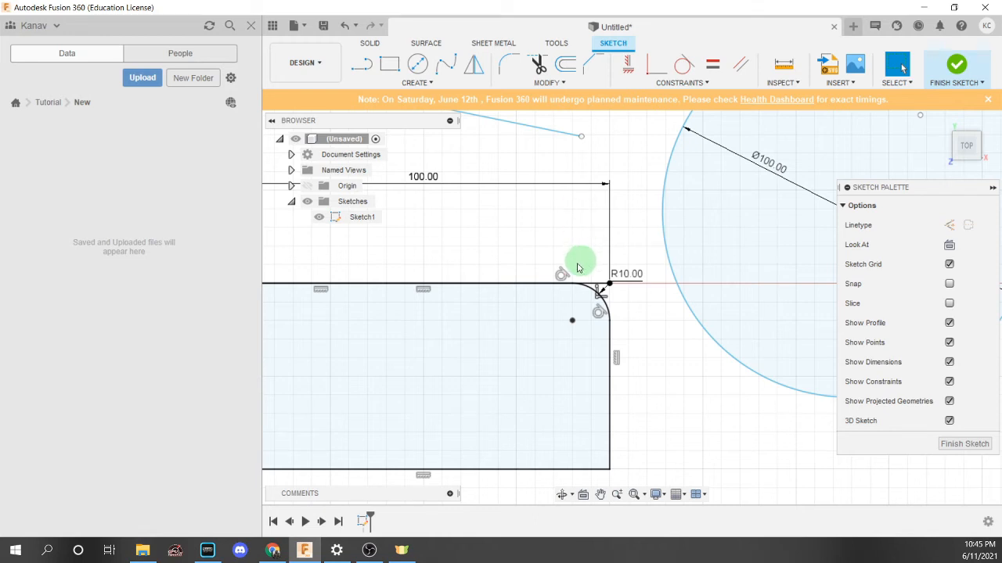
scroll(579, 290, up, 2)
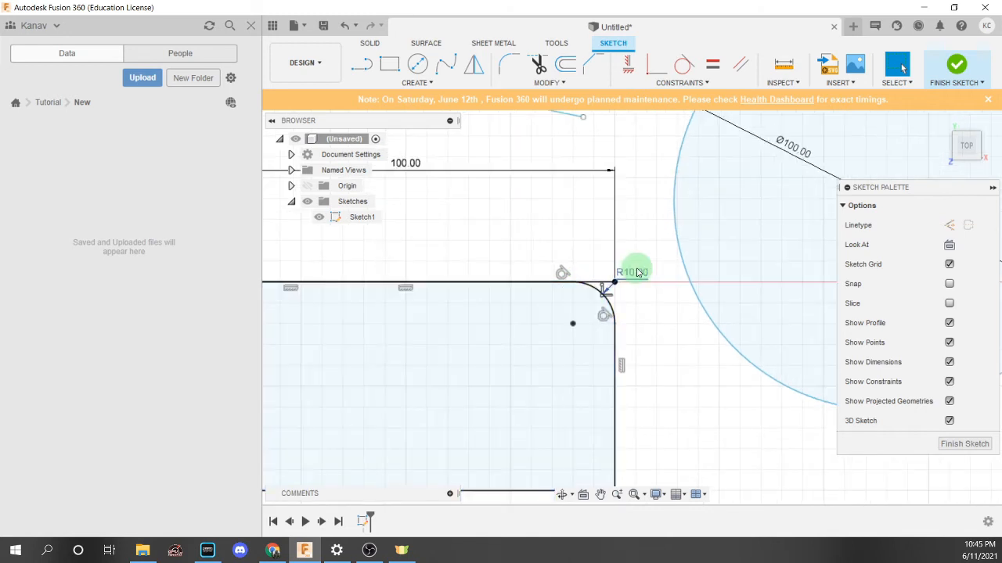
scroll(638, 272, down, 3)
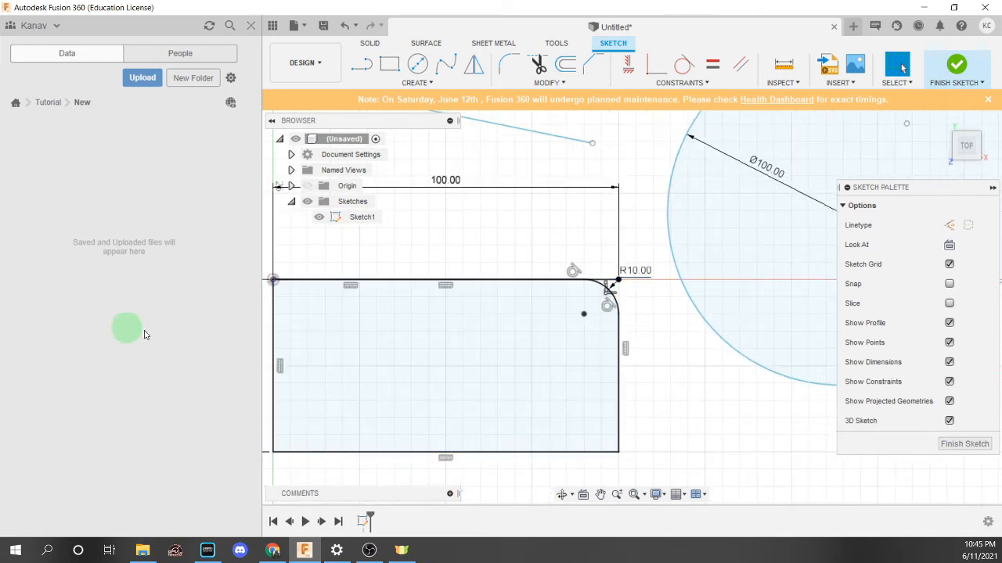
scroll(409, 304, down, 3)
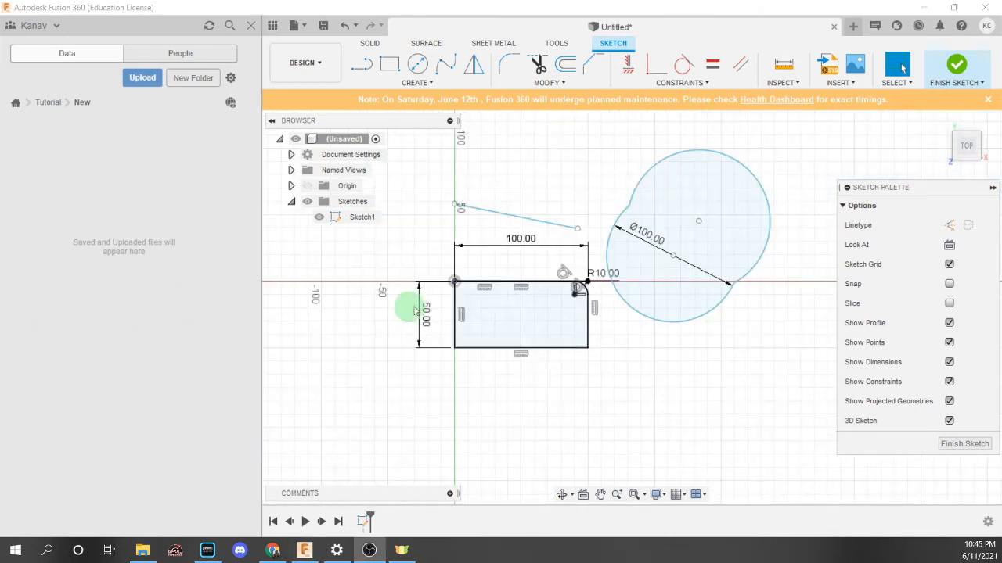
Apply a Horizontal/Vertical constraint to the sloped line above the rectangle to make it horizontal
click(691, 90)
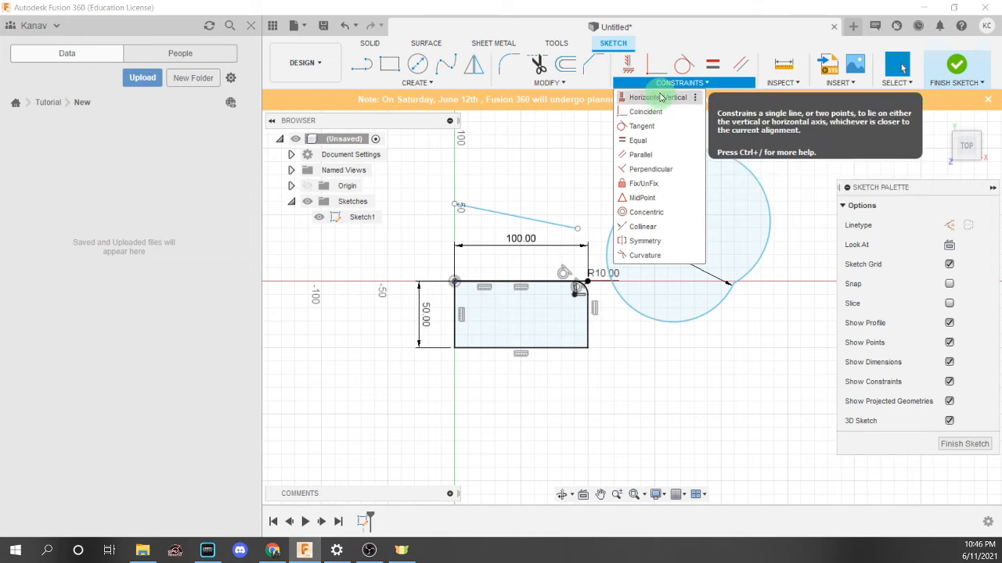
click(661, 97)
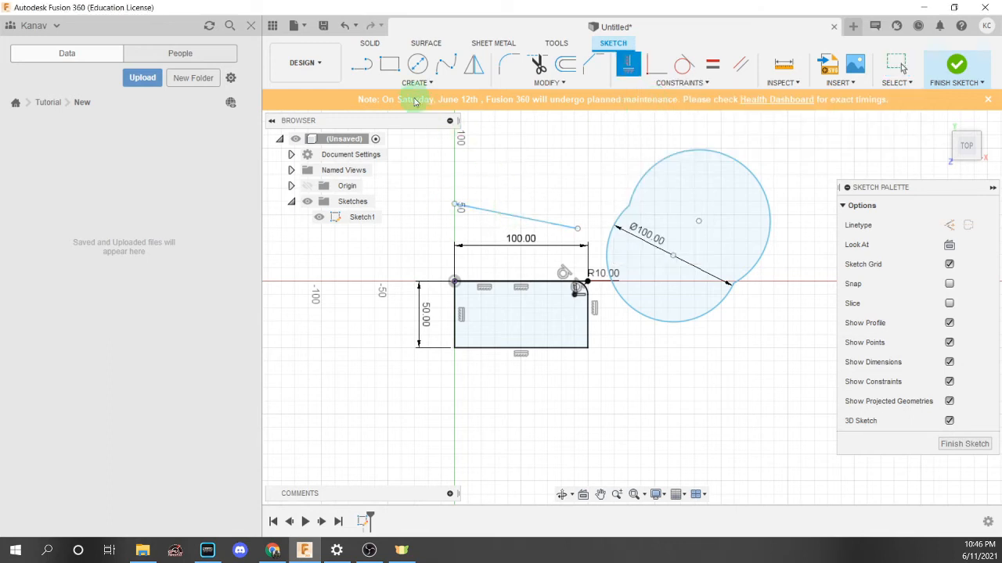
click(543, 222)
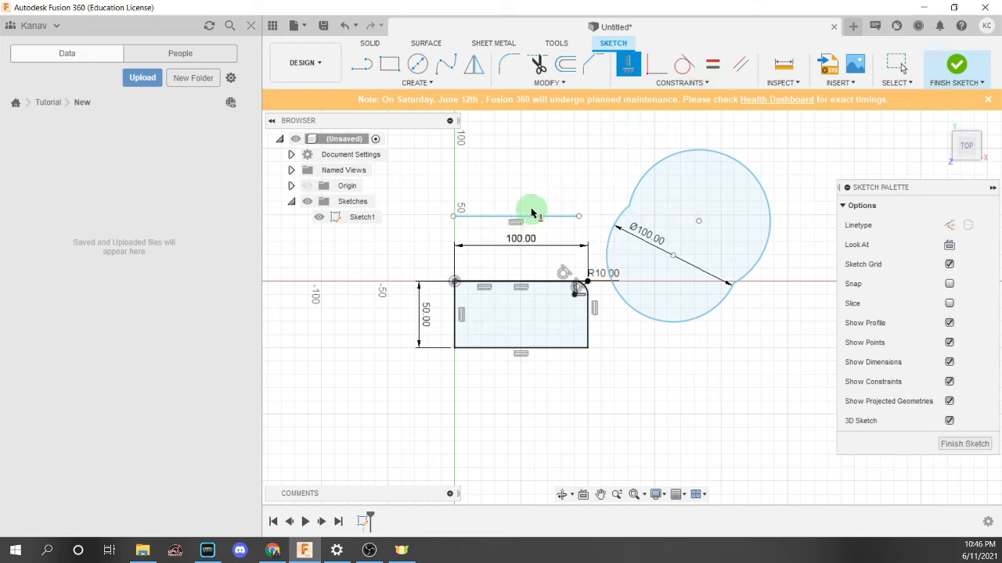
key(Escape)
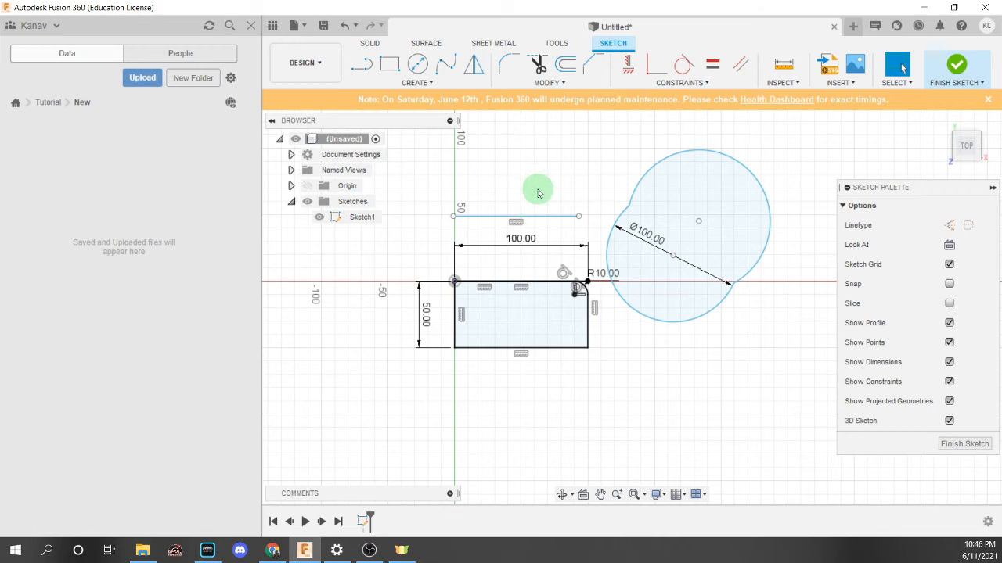
Undo the horizontal constraint and swing the line's right endpoint upward so the line stands close to vertical
key(ctrl+z)
drag(580, 230, 473, 123)
middle_drag(496, 162, 519, 186)
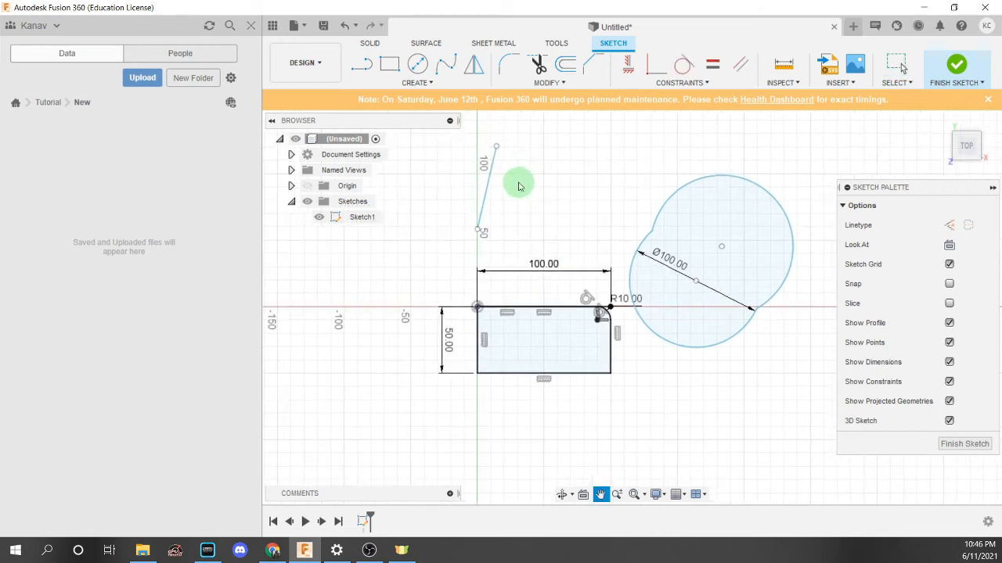
Make the steep line vertical with the Horizontal/Vertical constraint, and undo that constraint
click(628, 64)
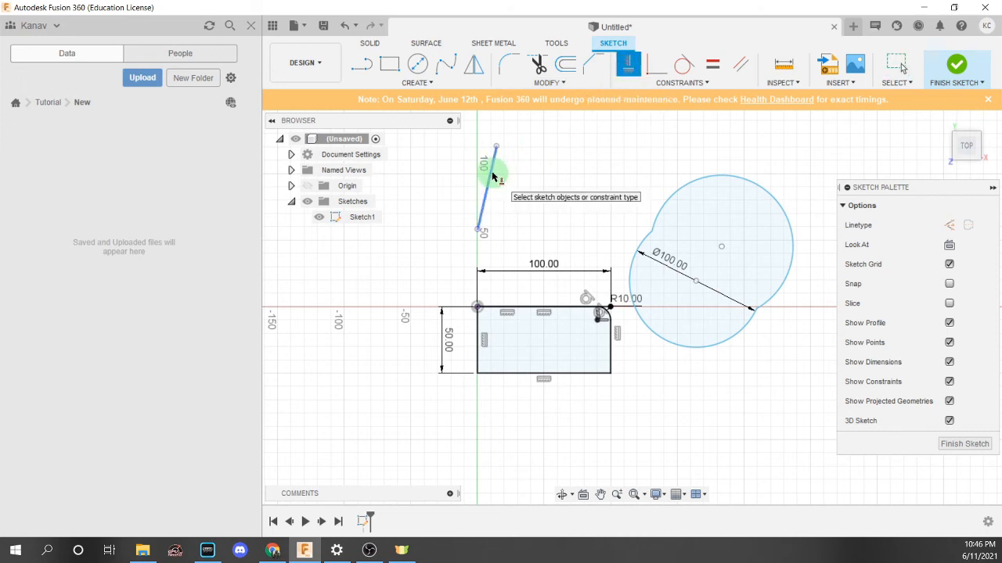
click(491, 175)
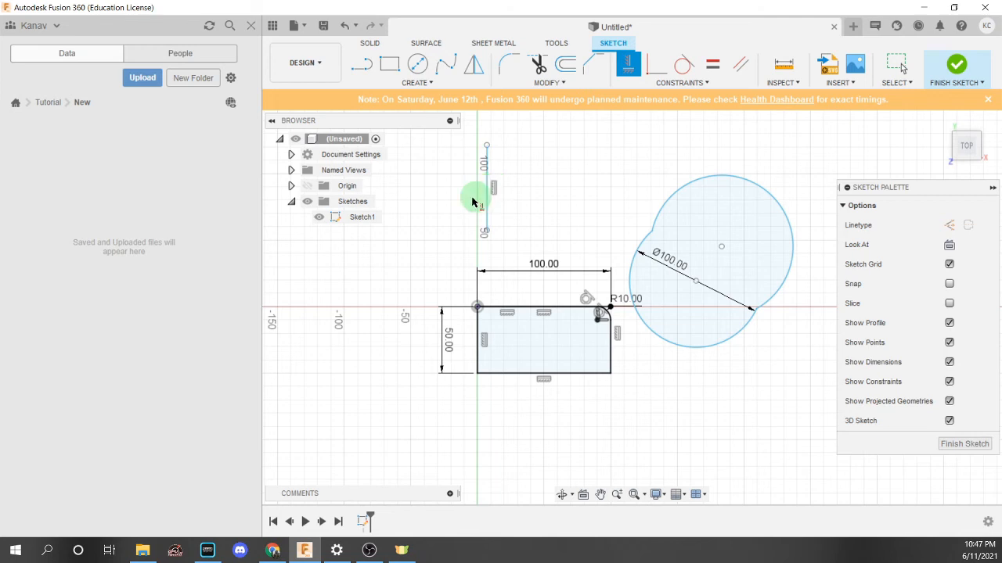
key(ctrl+z)
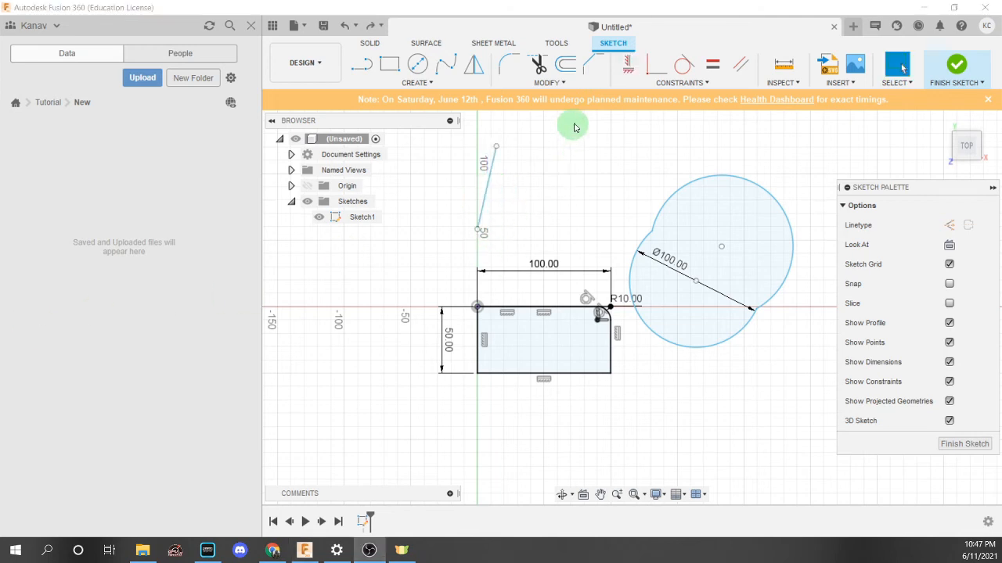
Apply a Coincident constraint between the sloped line's lower endpoint and the 100 mm rectangle's top edge
click(654, 66)
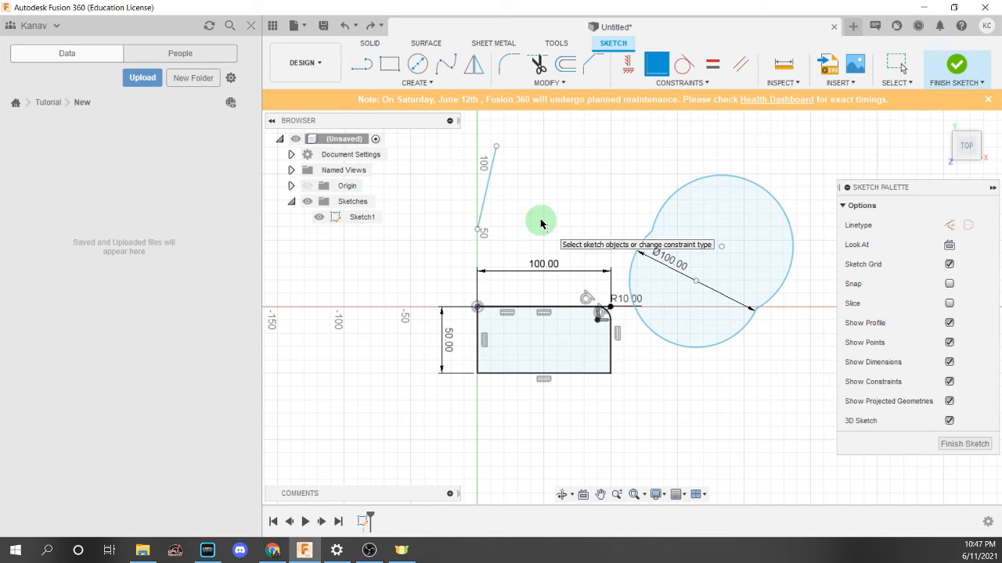
click(478, 231)
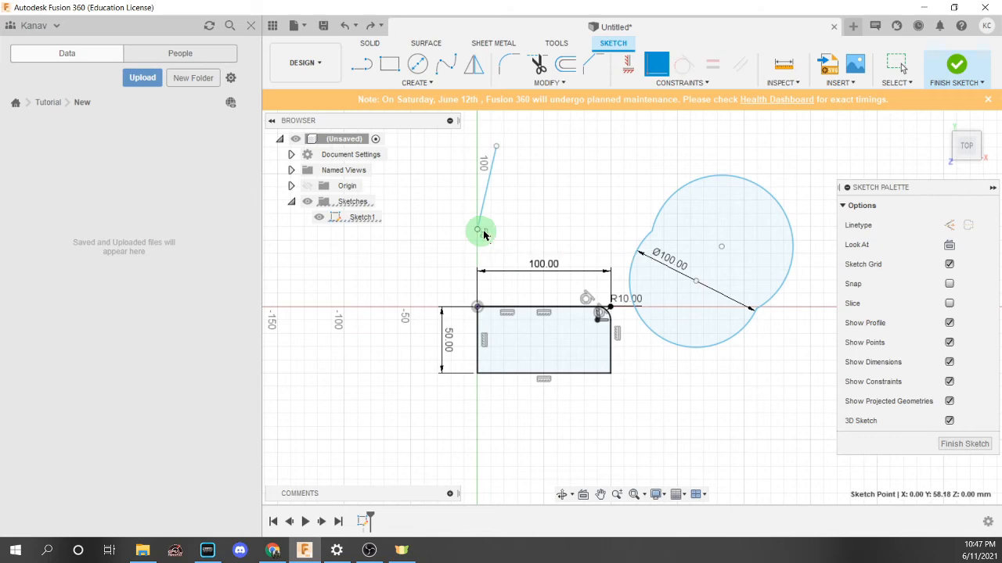
click(532, 309)
scroll(479, 307, up, 5)
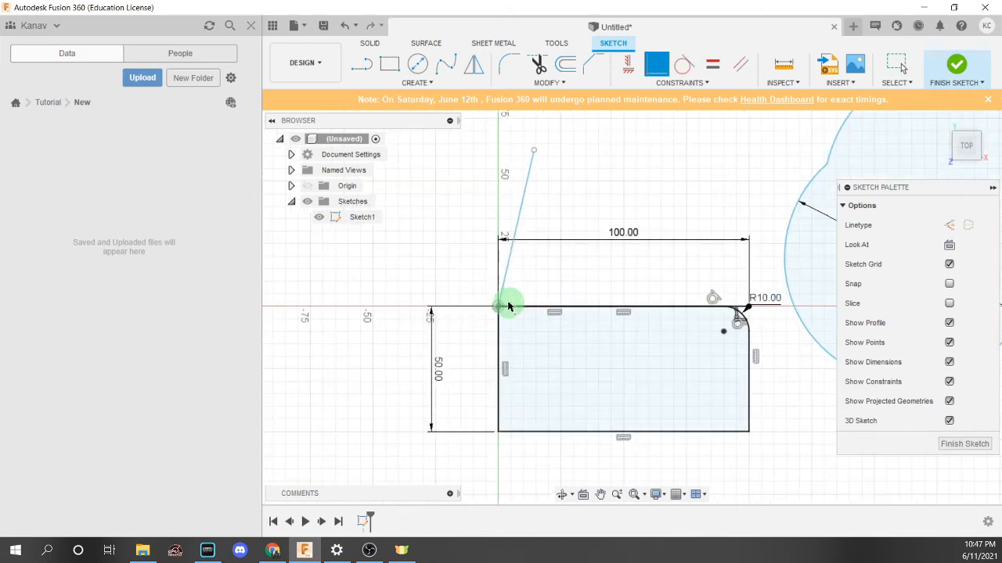
scroll(484, 302, down, 5)
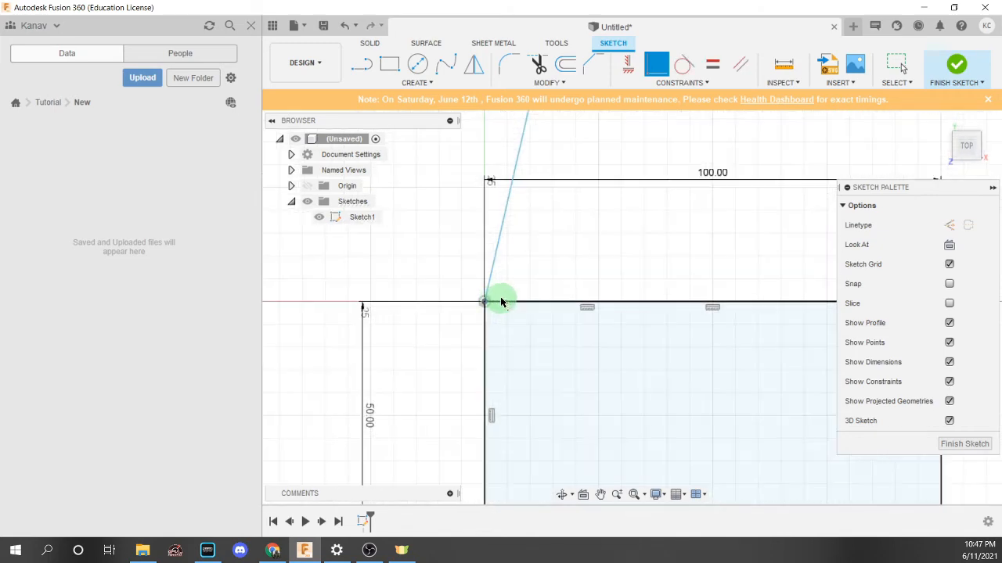
key(Escape)
Slide the sloped line's lower endpoint along the rectangle's top edge and tilt the line the other way
click(493, 301)
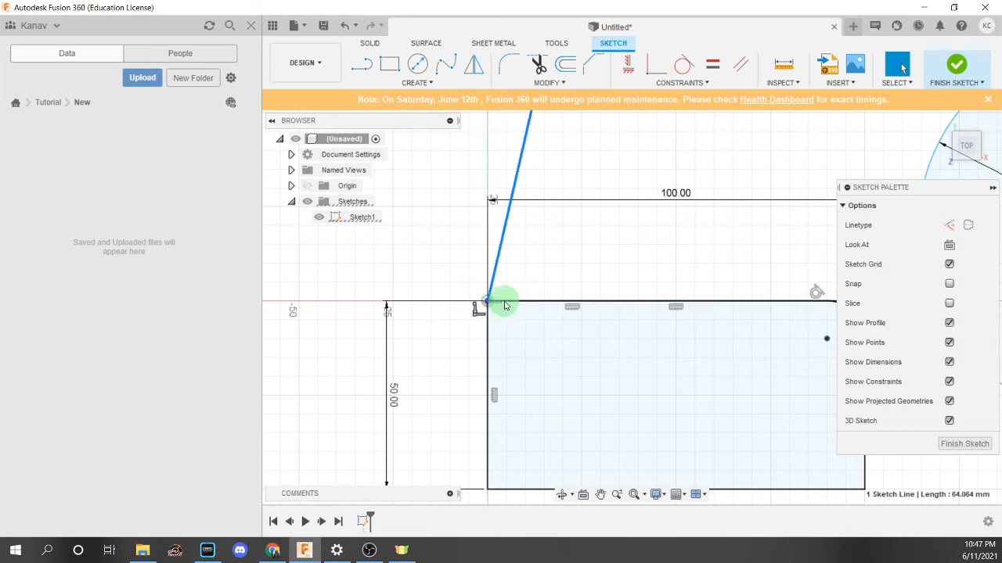
key(Escape)
scroll(493, 297, down, 3)
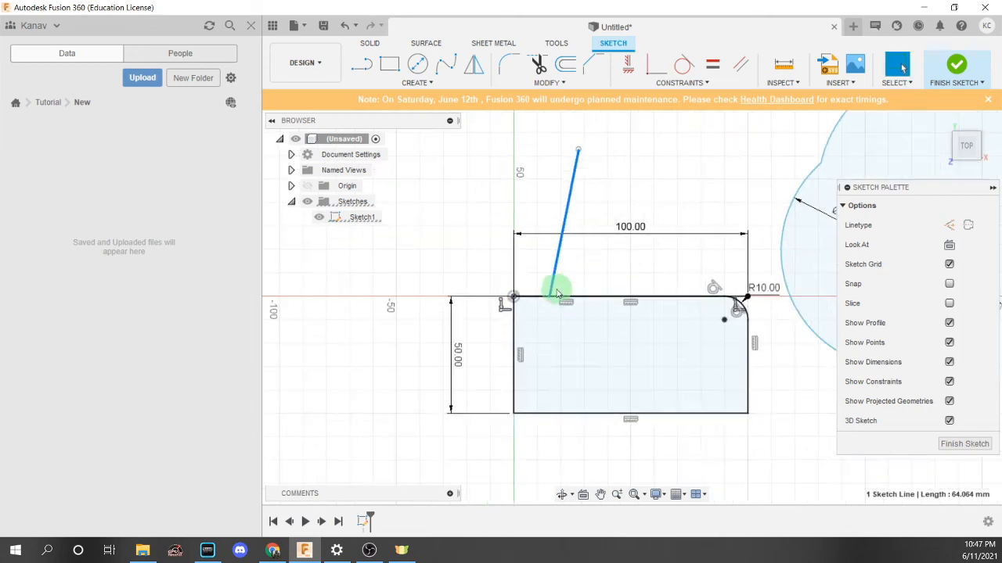
mouse_move(516, 306)
mouse_down()
mouse_move(609, 305)
mouse_move(526, 306)
mouse_move(553, 306)
mouse_up()
mouse_move(538, 222)
mouse_down()
mouse_move(536, 198)
mouse_move(535, 225)
mouse_up()
click(565, 213)
Try enlarging the undimensioned arc of the joined circles to a radius of about 69 mm
scroll(653, 206, down, 2)
middle_drag(652, 206, 586, 206)
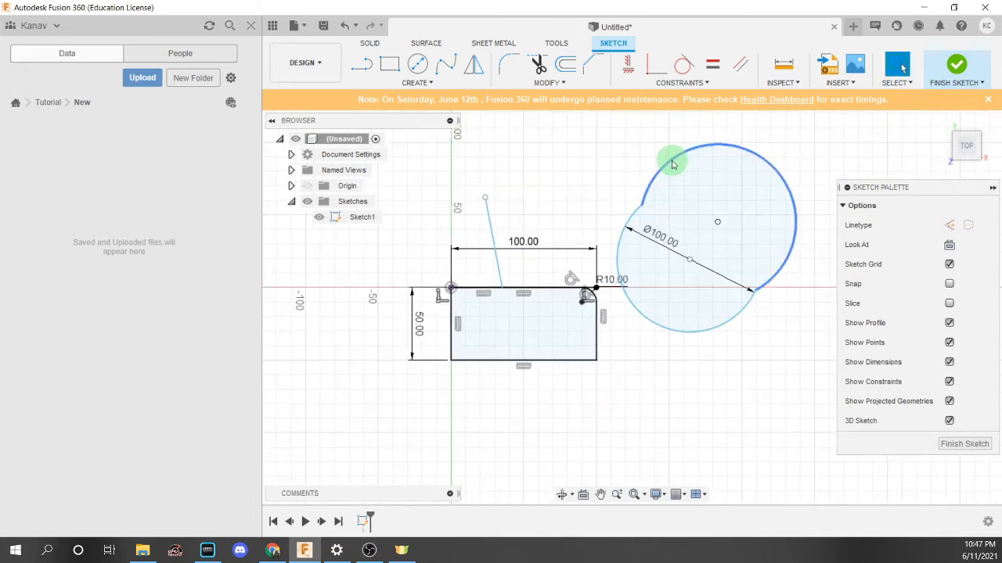
drag(672, 162, 561, 168)
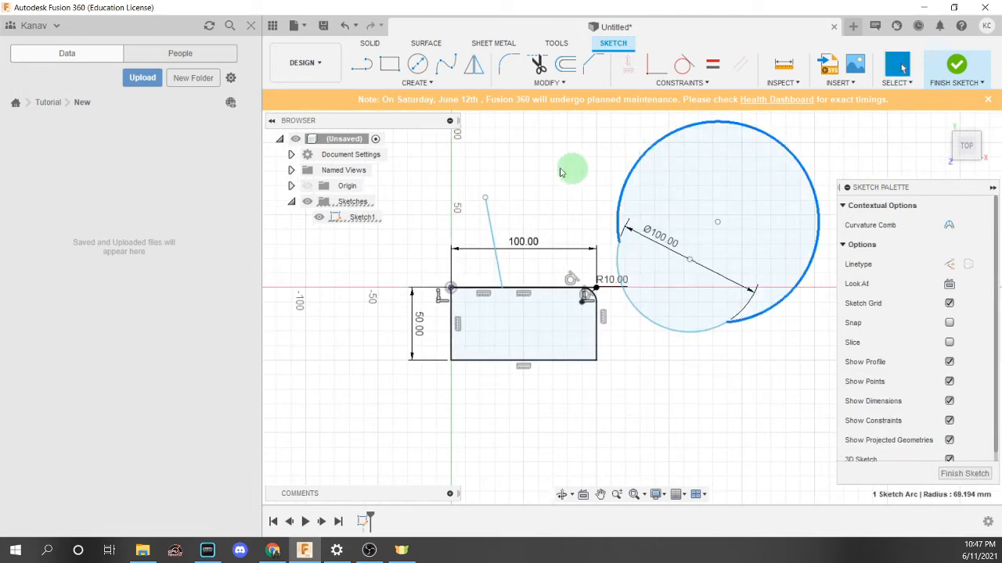
click(561, 167)
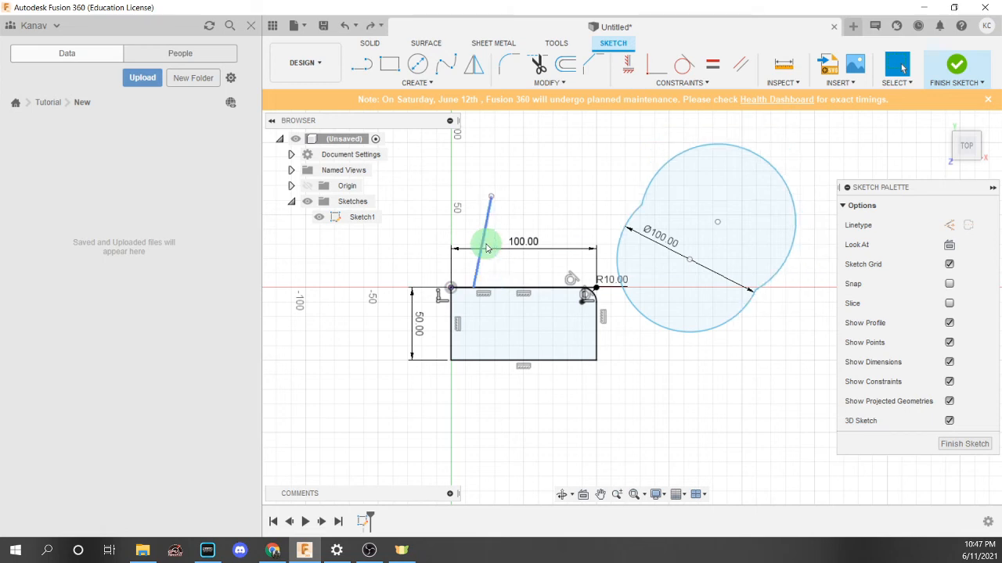
Make the sloped line's lower endpoint coincident with the rectangle's corner at the origin, and swing its free end outward
click(663, 68)
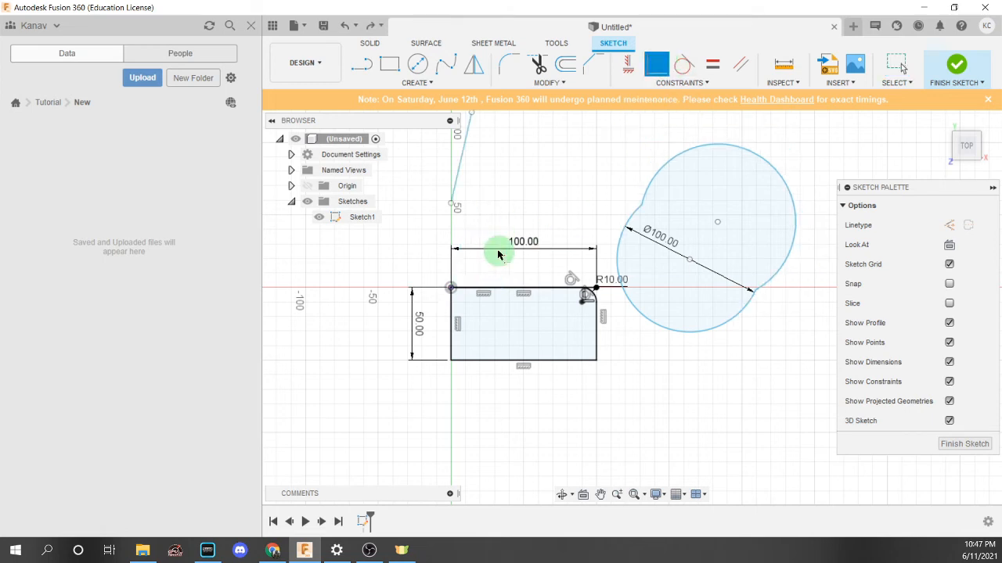
click(451, 289)
click(451, 206)
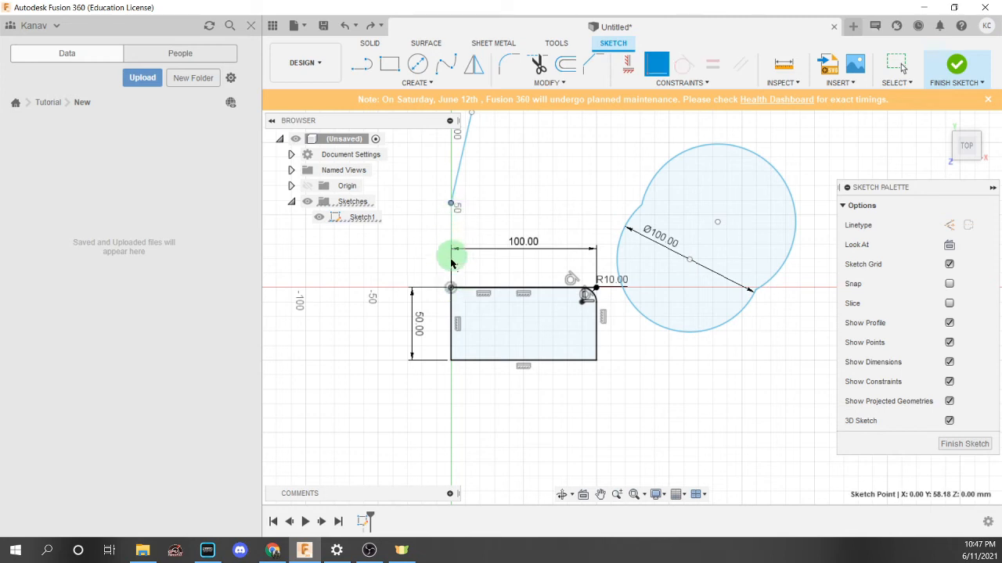
click(453, 287)
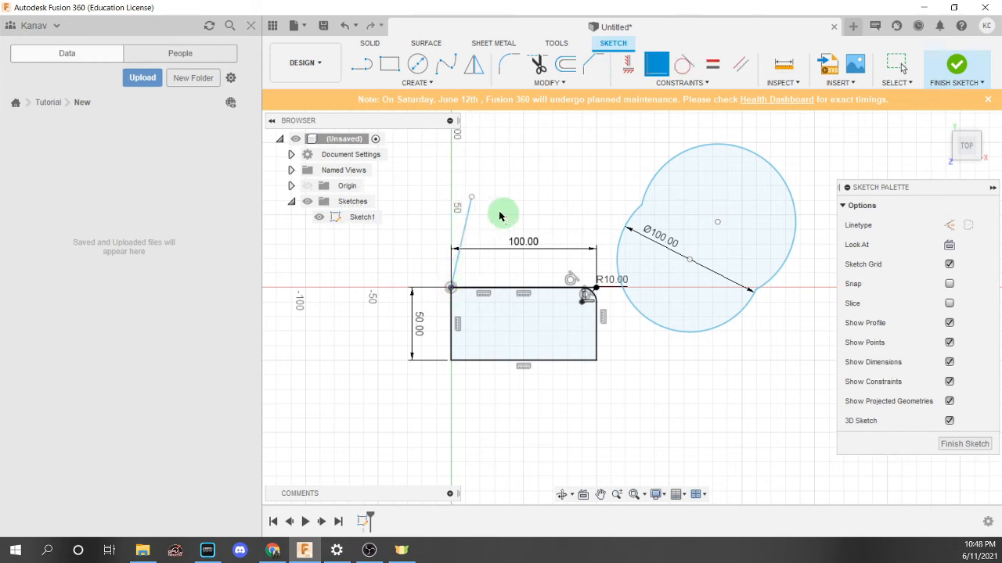
key(Escape)
drag(463, 235, 475, 207)
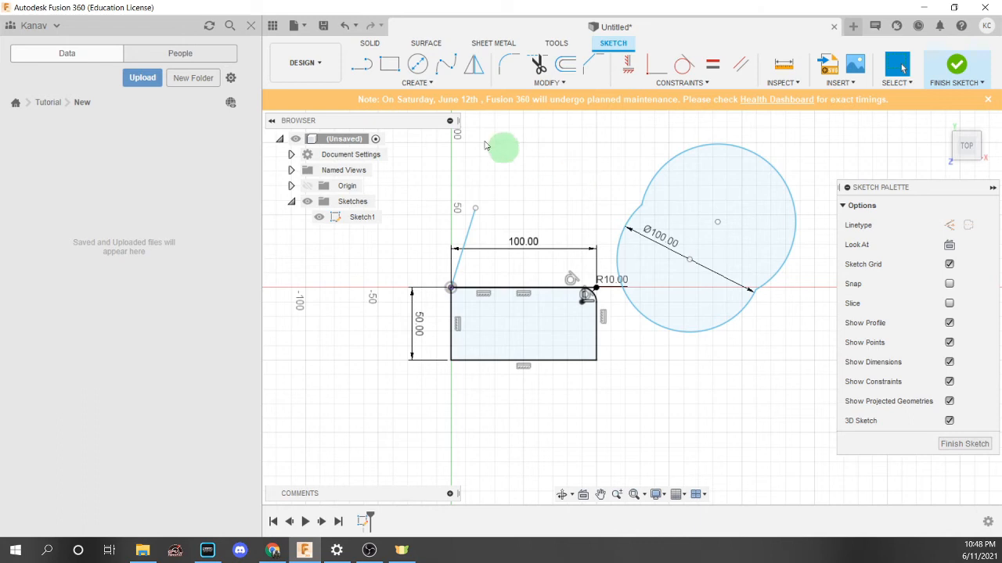
Draw a 70 mm by 70 mm two-point rectangle above the filleted rectangle
click(389, 63)
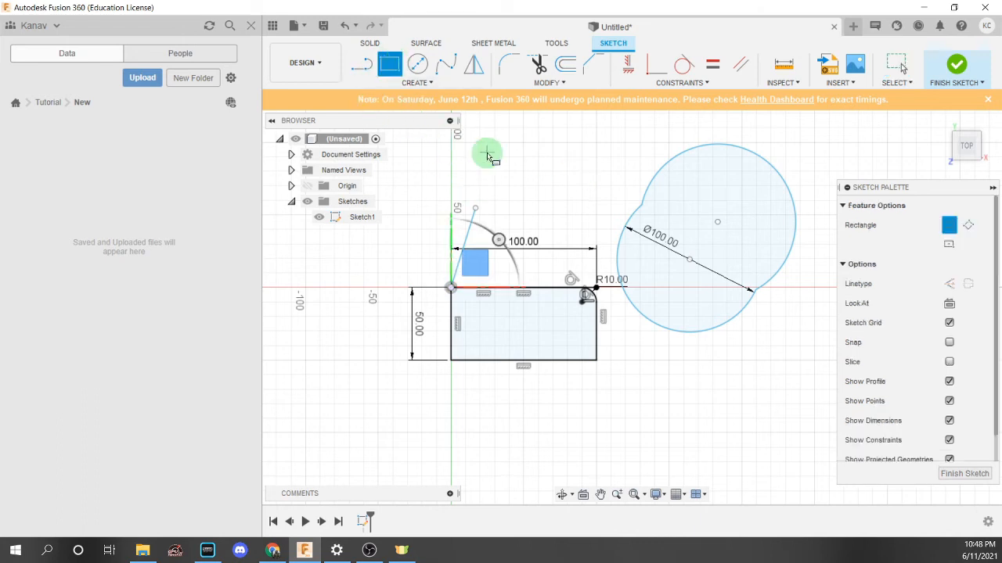
middle_drag(487, 154, 496, 209)
click(474, 178)
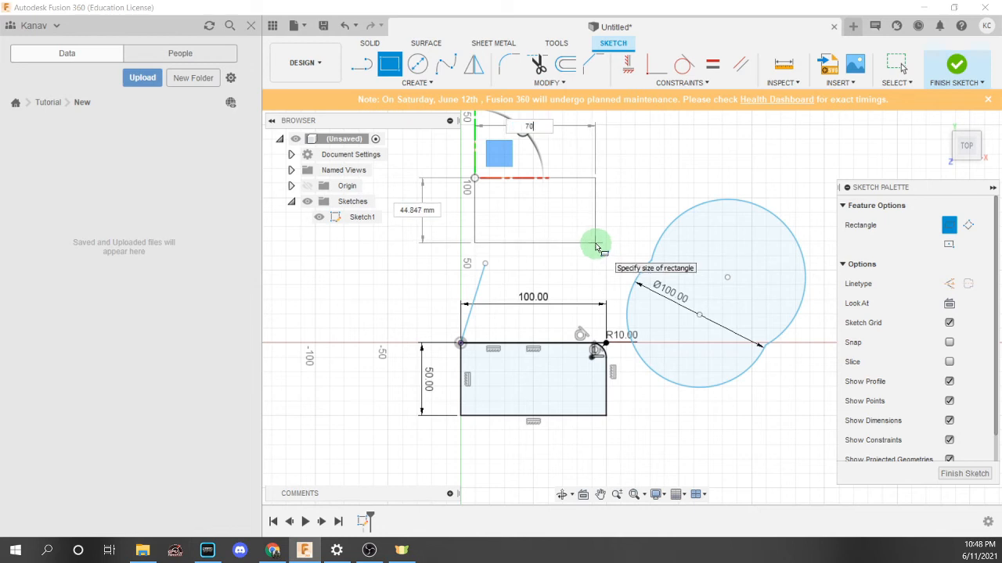
text(70)
key(Tab)
text(70)
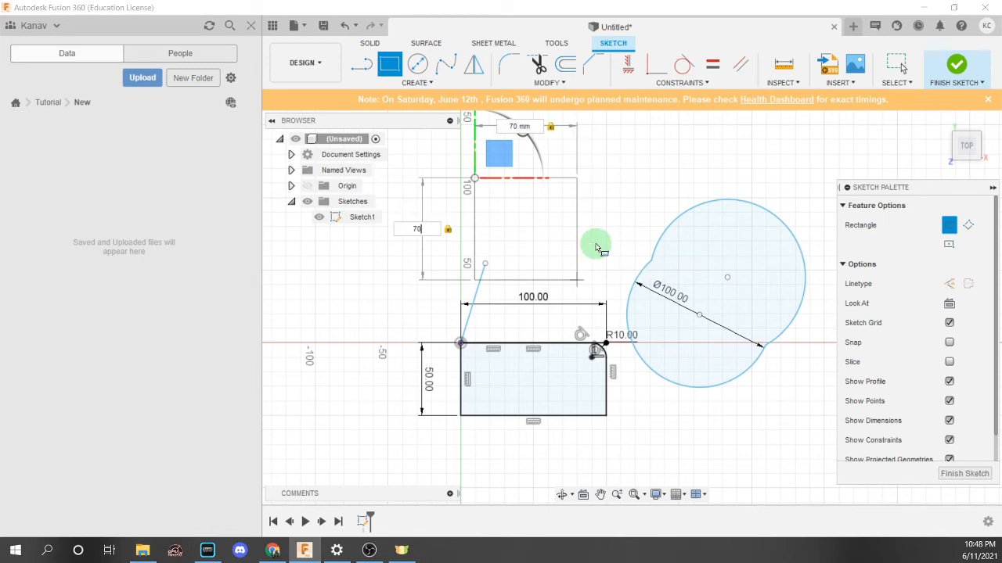
key(Return)
key(Escape)
Move the 70 mm square slightly upward and to the right by its upper-left corner
click(561, 224)
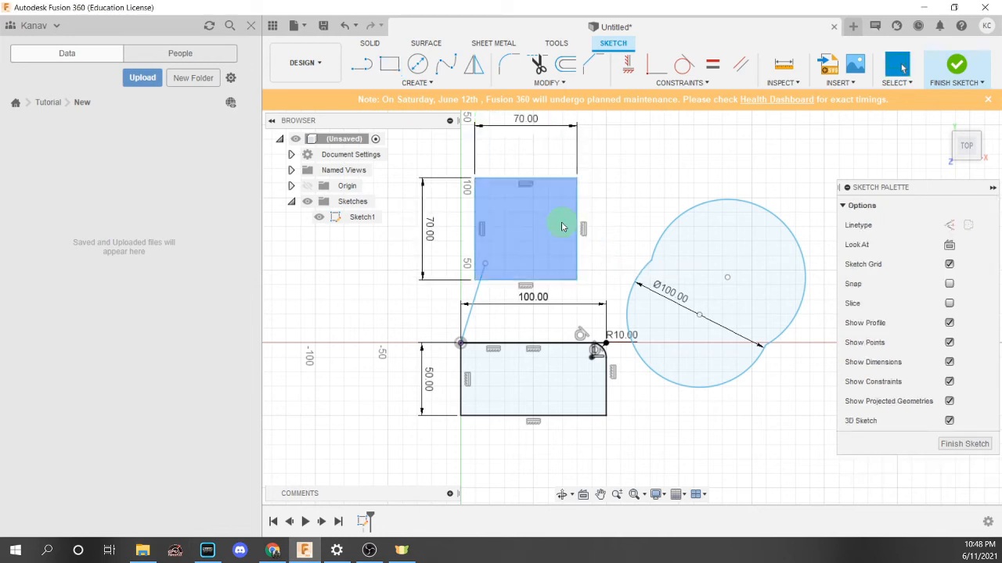
mouse_move(474, 180)
mouse_down()
mouse_move(496, 152)
mouse_move(483, 156)
mouse_up()
click(493, 170)
click(484, 161)
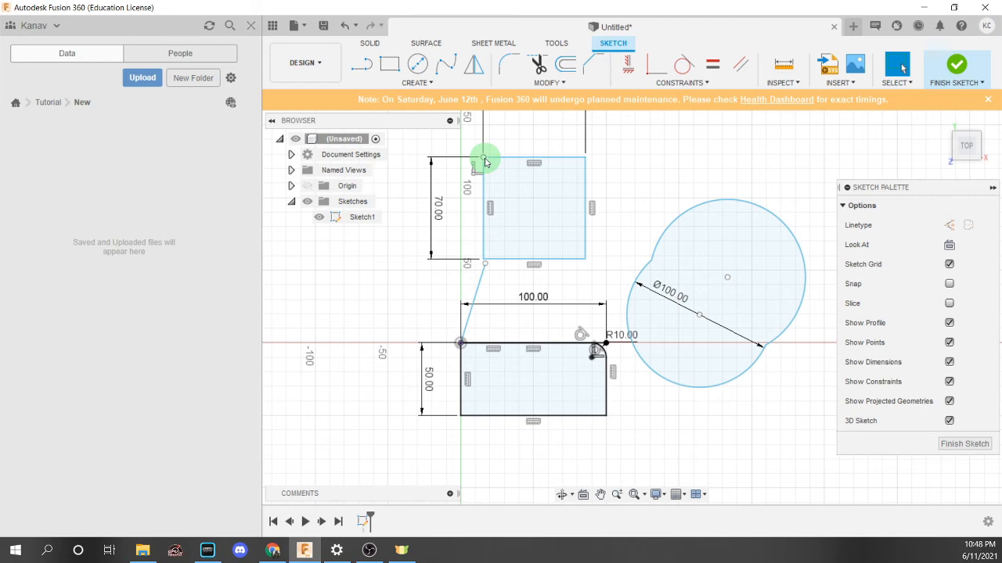
Fix the upper-left corner point of the 70 mm square in place with Fix/UnFix
click(485, 161)
right_click(485, 162)
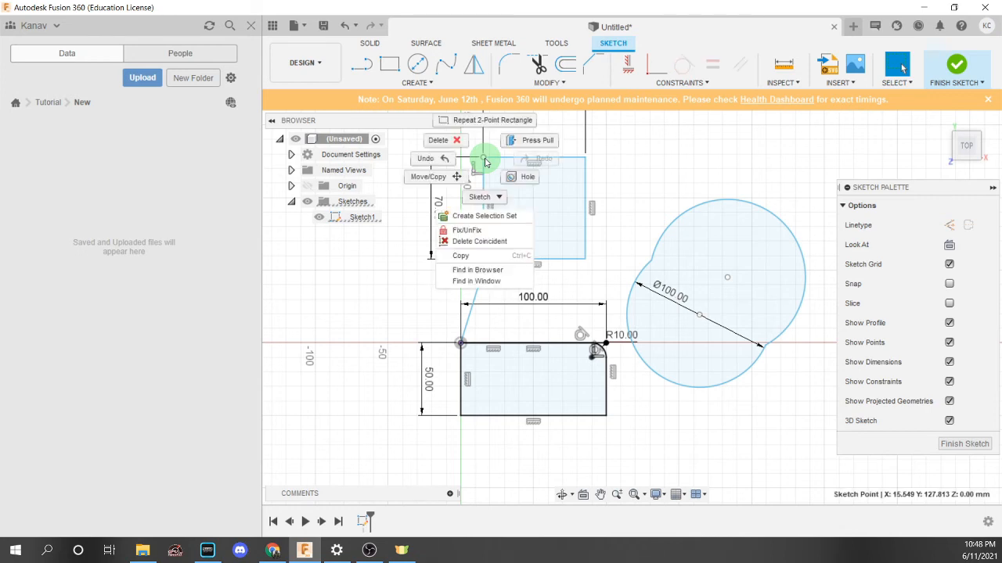
click(473, 234)
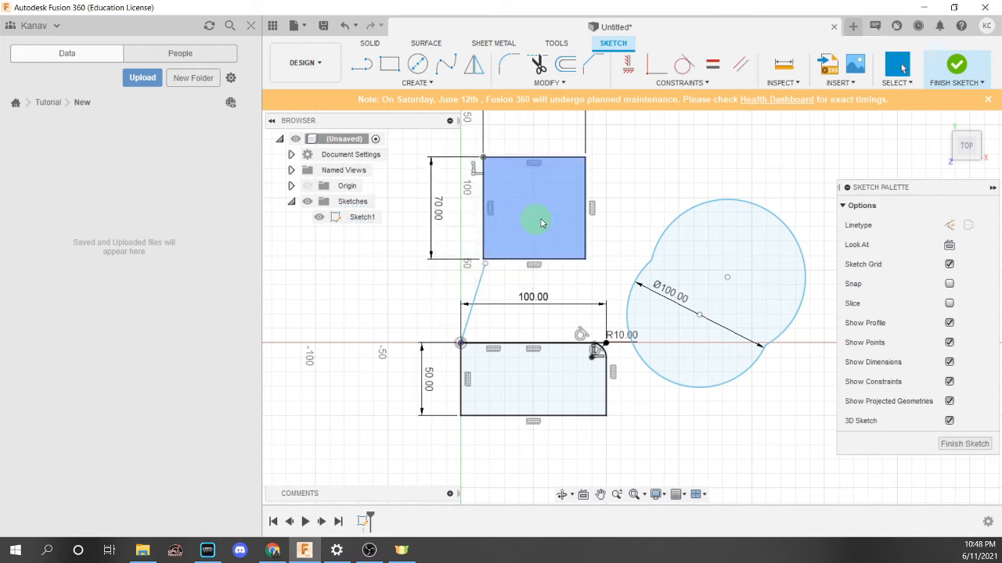
Draw a two-point rectangle about 203 mm wide and 91 mm high above the joined circles
scroll(603, 208, down, 1)
middle_drag(596, 211, 532, 257)
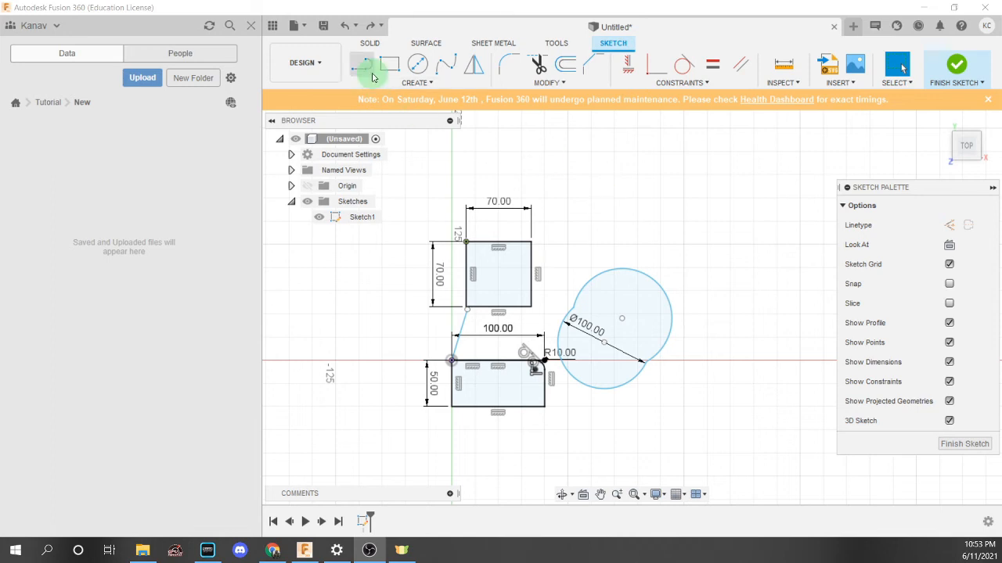
click(396, 64)
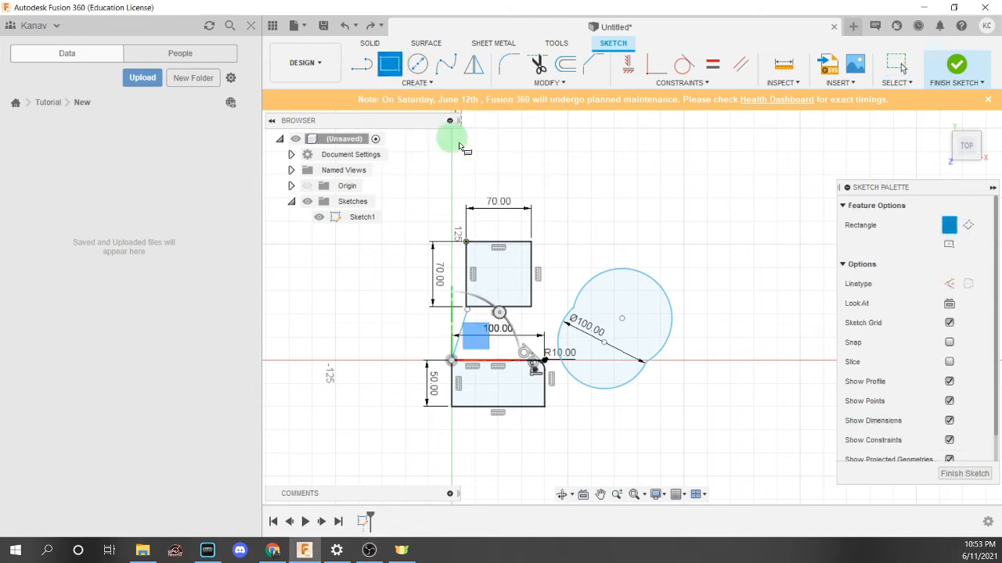
click(590, 167)
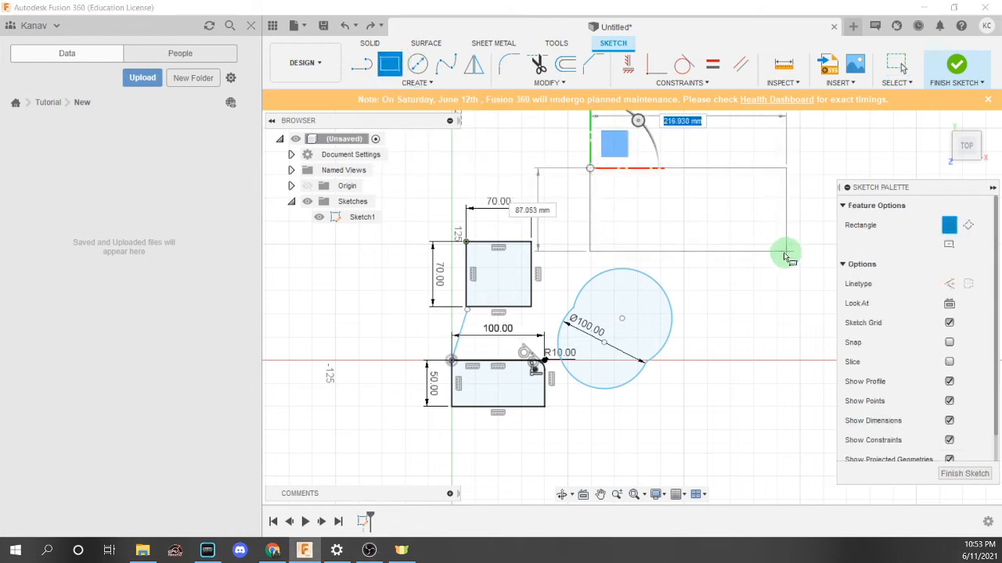
click(779, 253)
key(Escape)
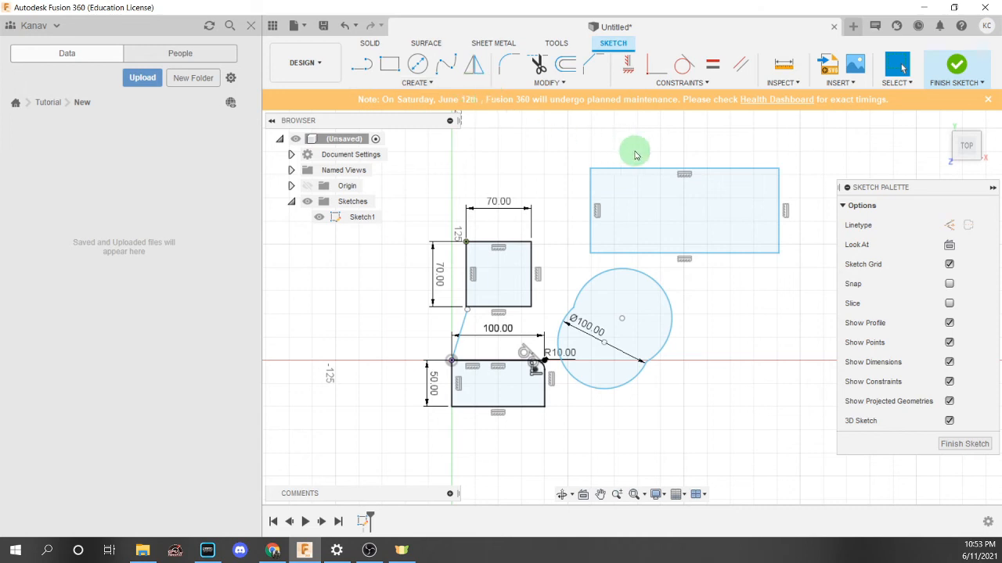
Dimension the new rectangle's width between its two vertical sides with the expression 202.5 + 10 mm
key(d)
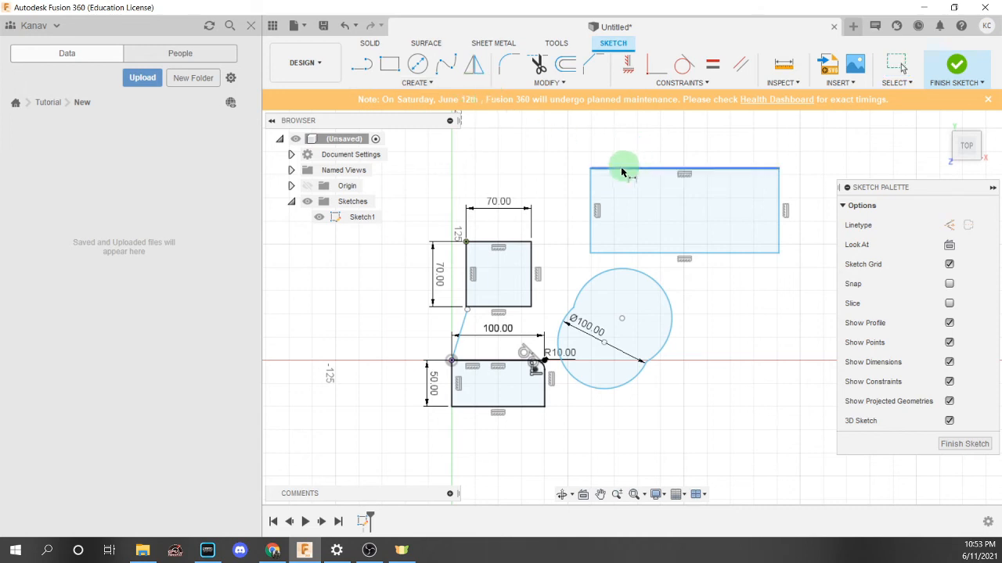
click(590, 190)
click(778, 201)
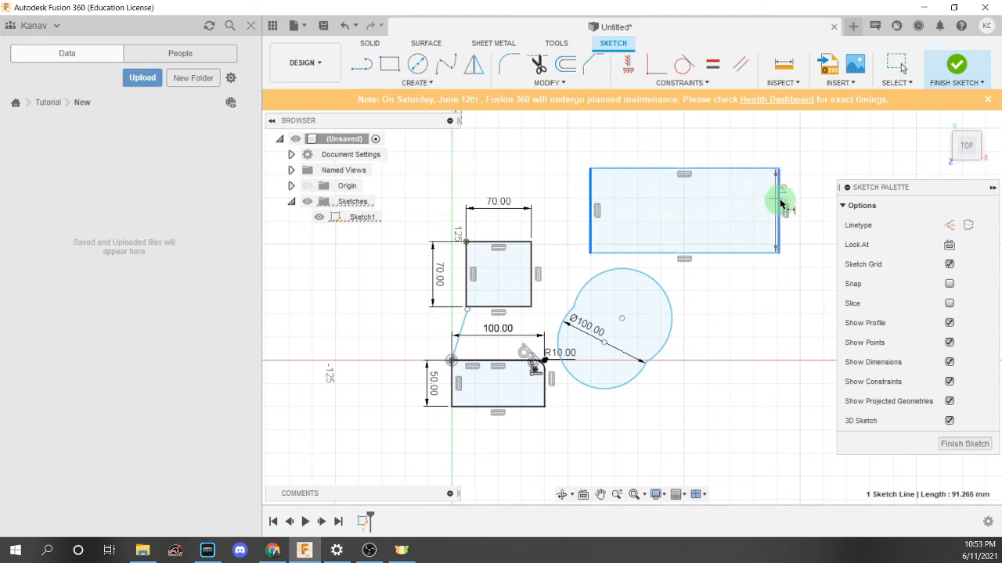
click(689, 230)
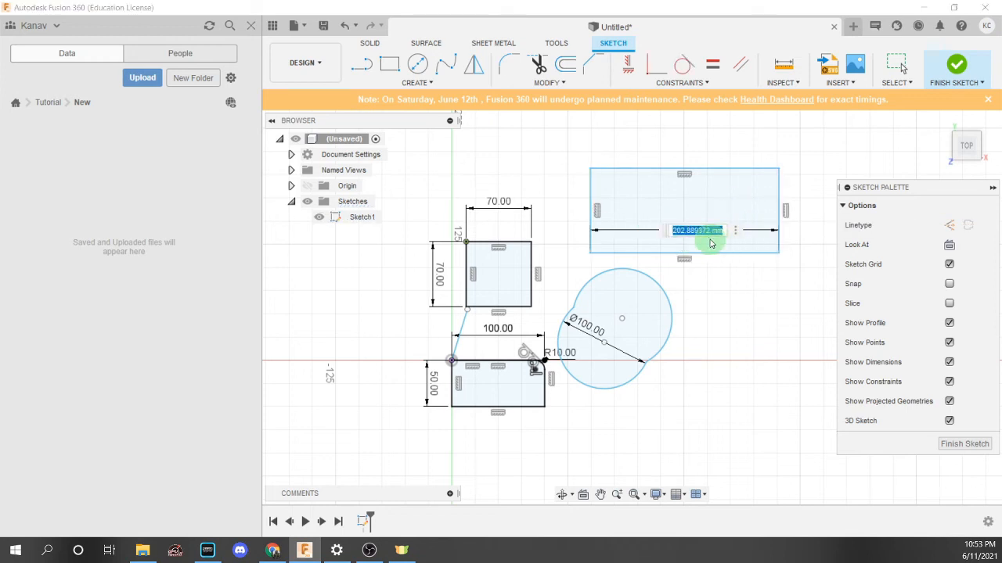
text(202.5)
text(+10)
key(Return)
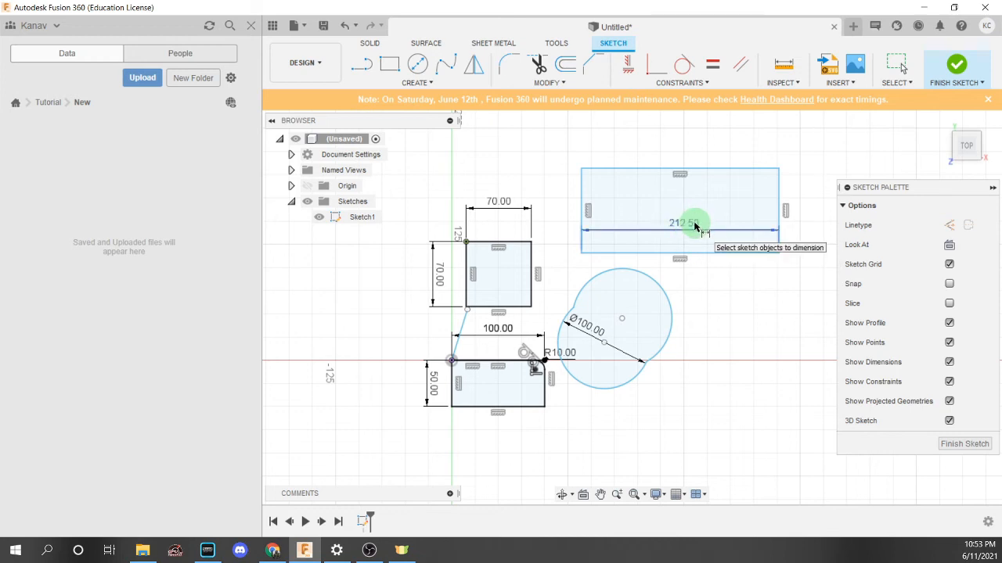
Change the large rectangle's width expression to 202.5 mm + 30 mm
double_click(695, 225)
click(709, 230)
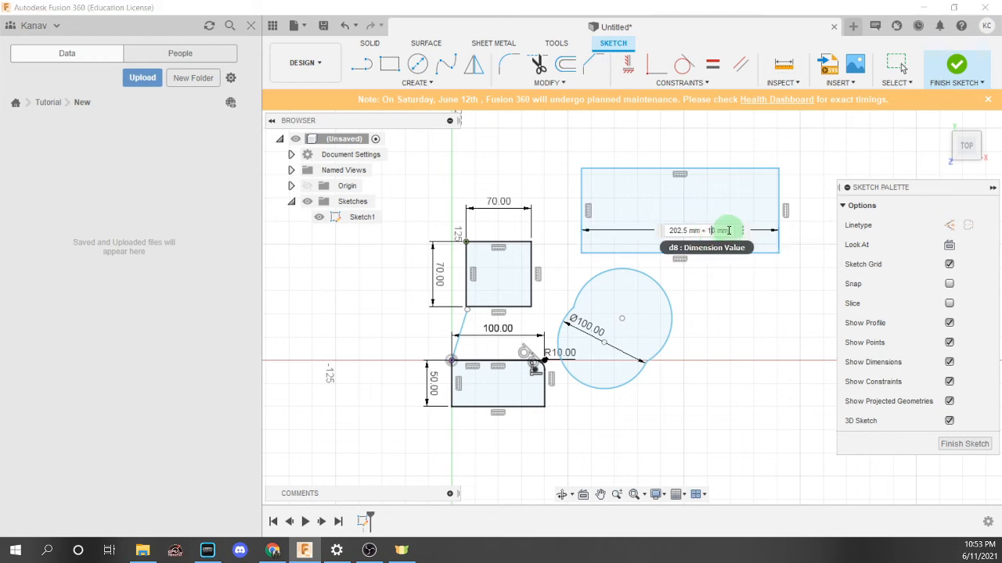
double_click(711, 231)
key(BackSpace)
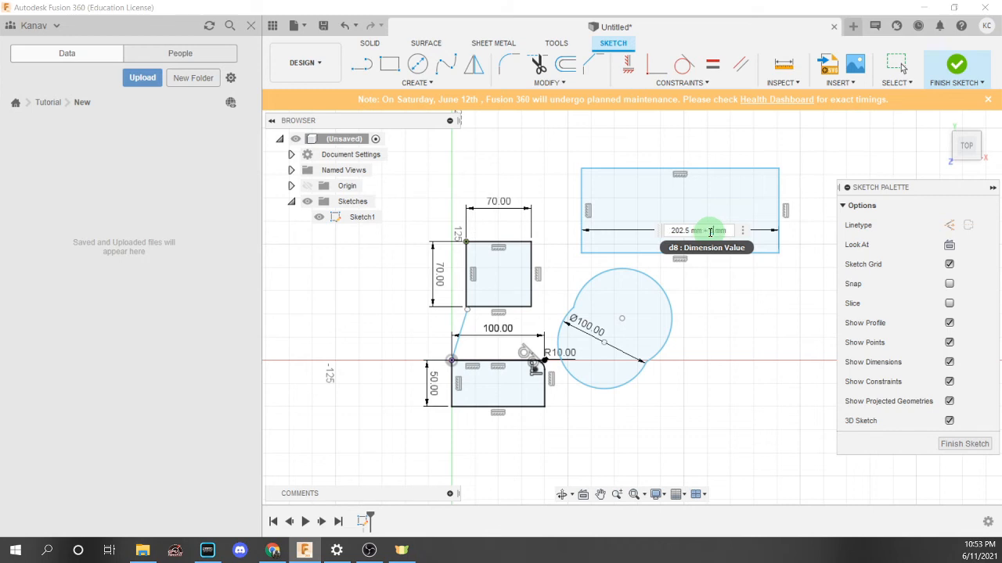
text(30)
key(Return)
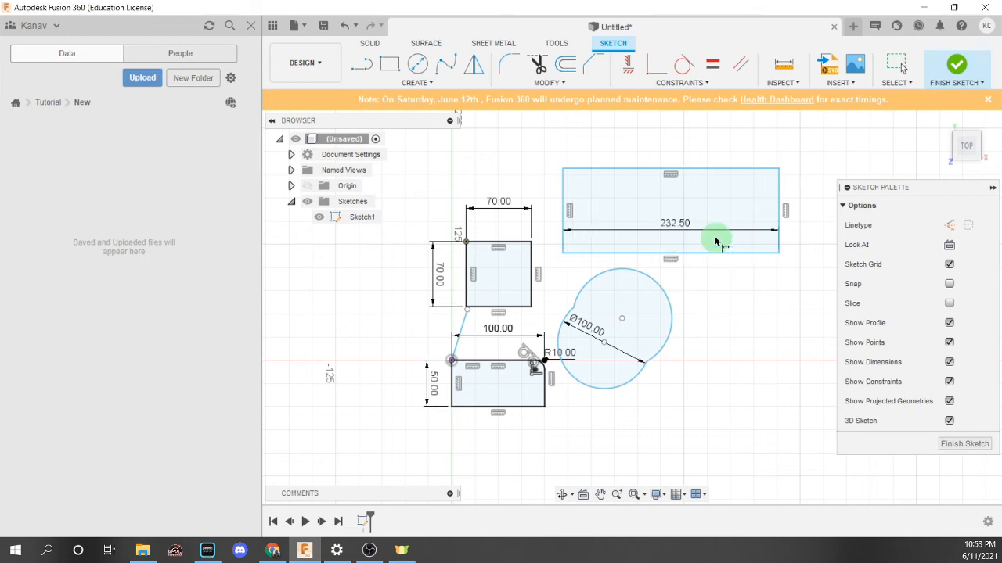
Turn the large rectangle's width expression into a subtraction, 202.5 mm - 30 mm
double_click(673, 226)
click(696, 230)
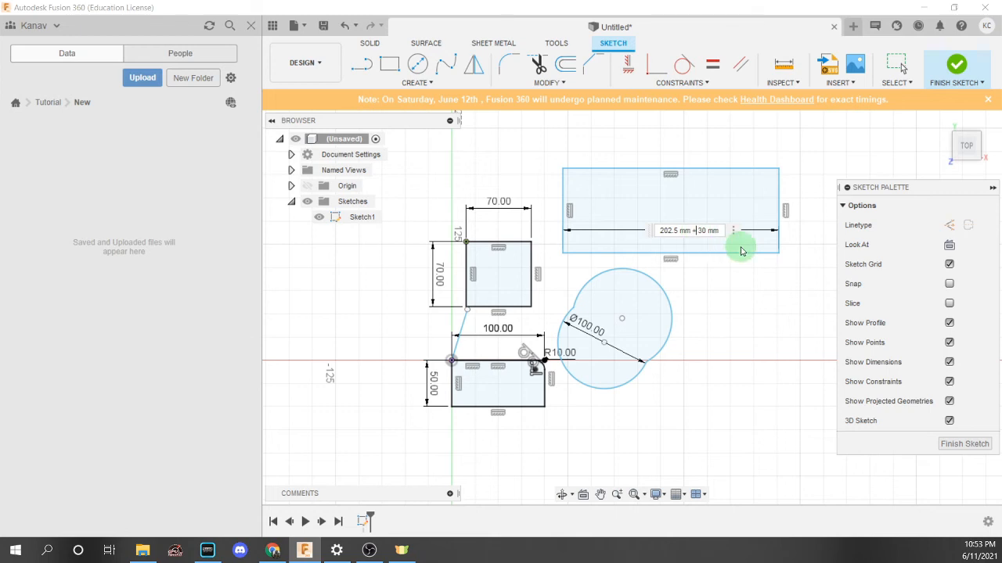
key(BackSpace)
text(-)
key(Return)
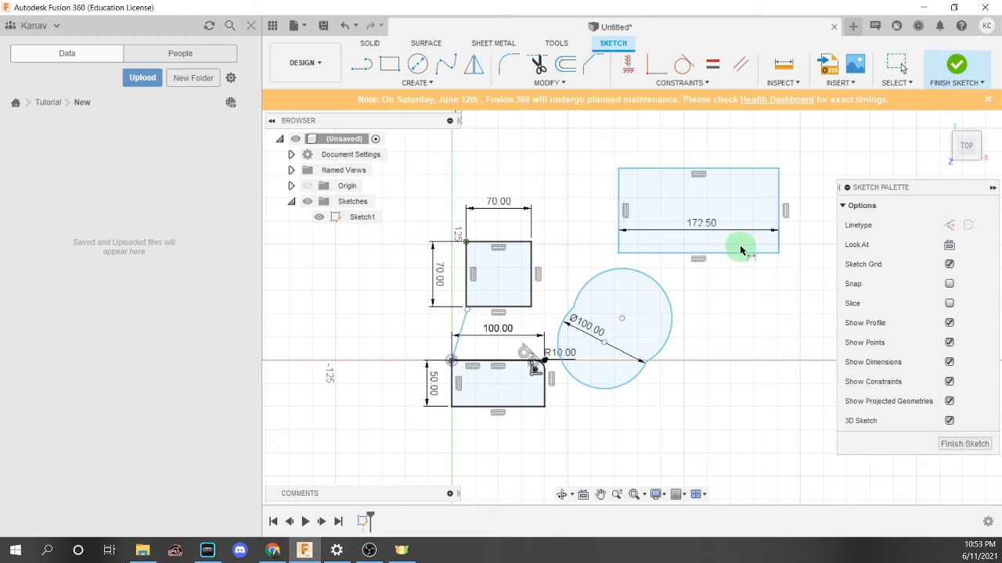
Change the large rectangle's width expression to the multiplication 10 * 30 mm
double_click(699, 225)
click(726, 231)
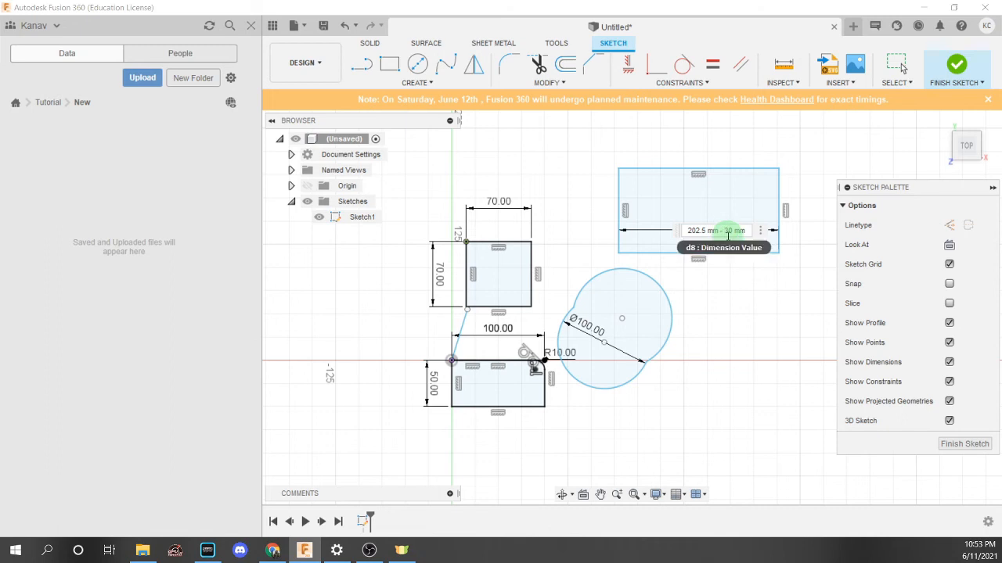
key(BackSpace)
text(*)
double_click(692, 230)
drag(719, 231, 709, 232)
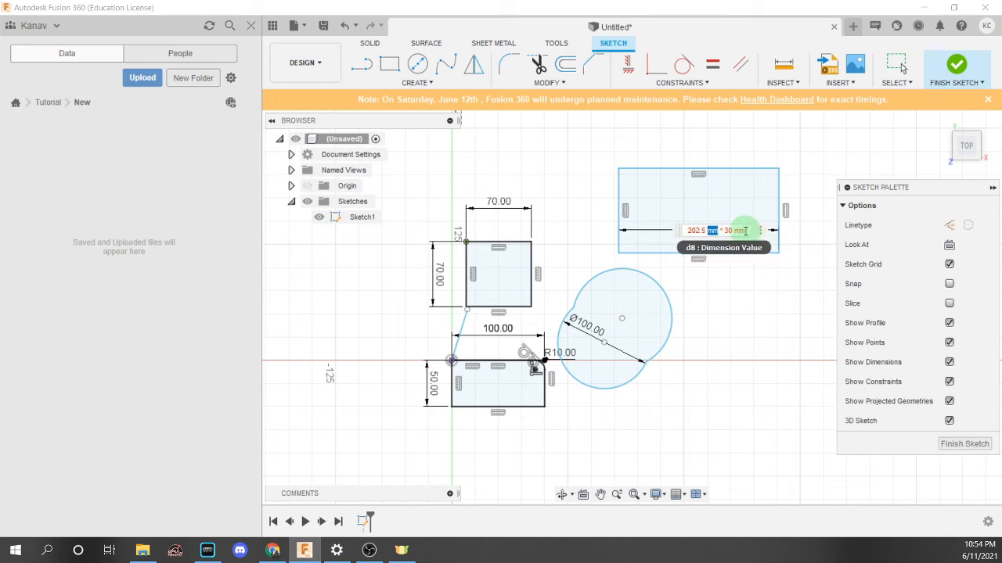
key(BackSpace)
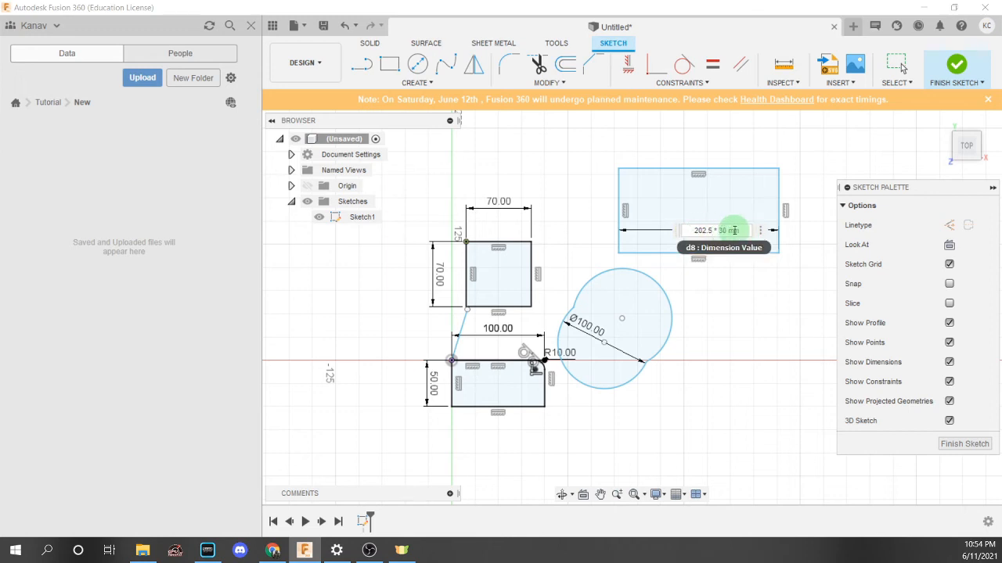
drag(712, 231, 701, 230)
key(BackSpace)
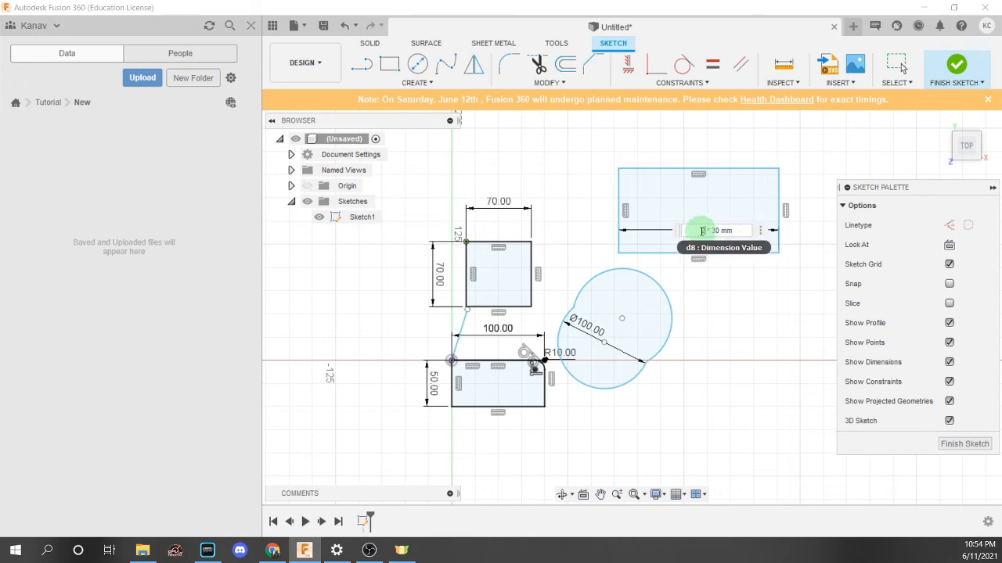
key(BackSpace)
text(10)
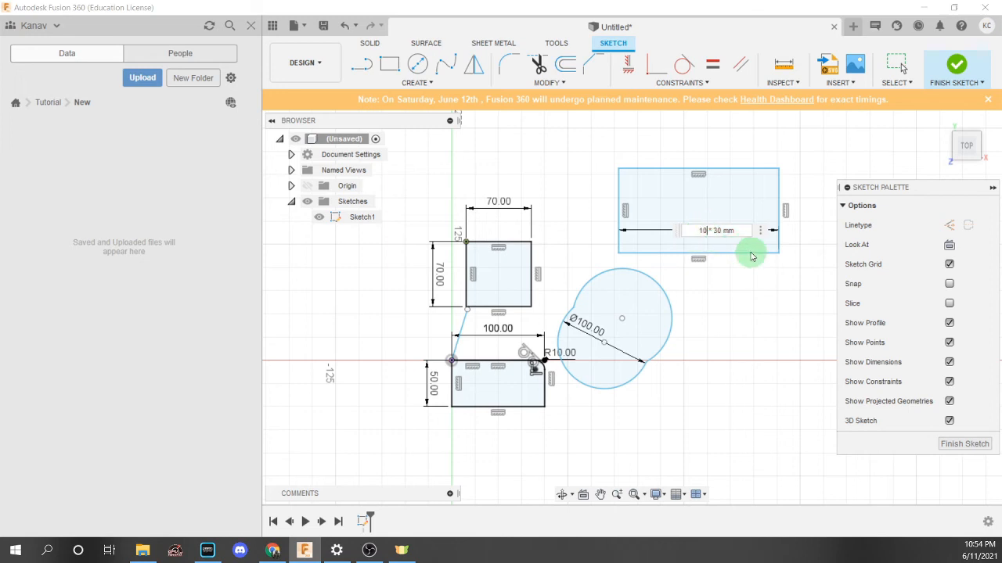
key(Return)
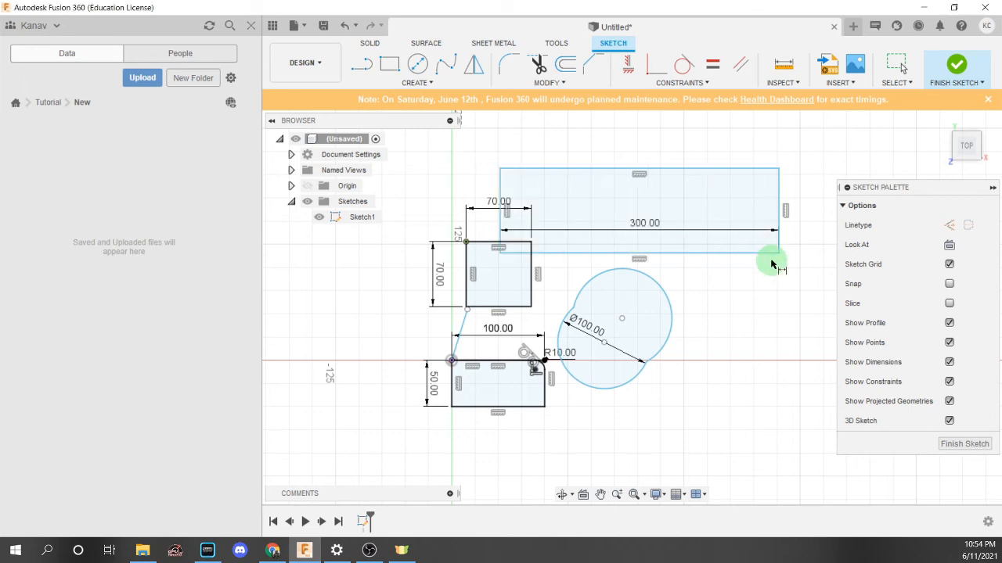
Change the large rectangle's width expression to the division 10 / 1, without a unit
double_click(648, 229)
click(644, 230)
key(BackSpace)
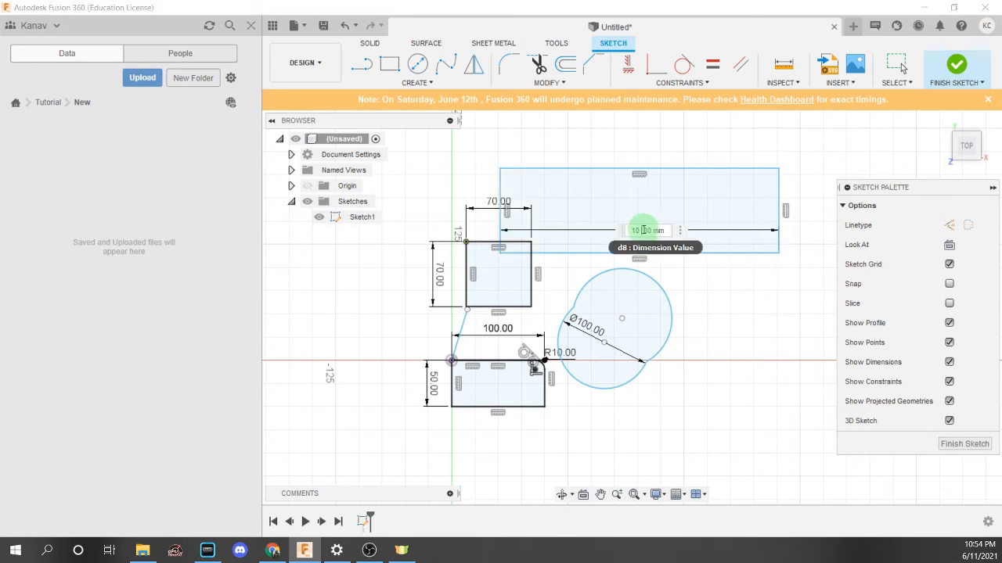
text(/ 1)
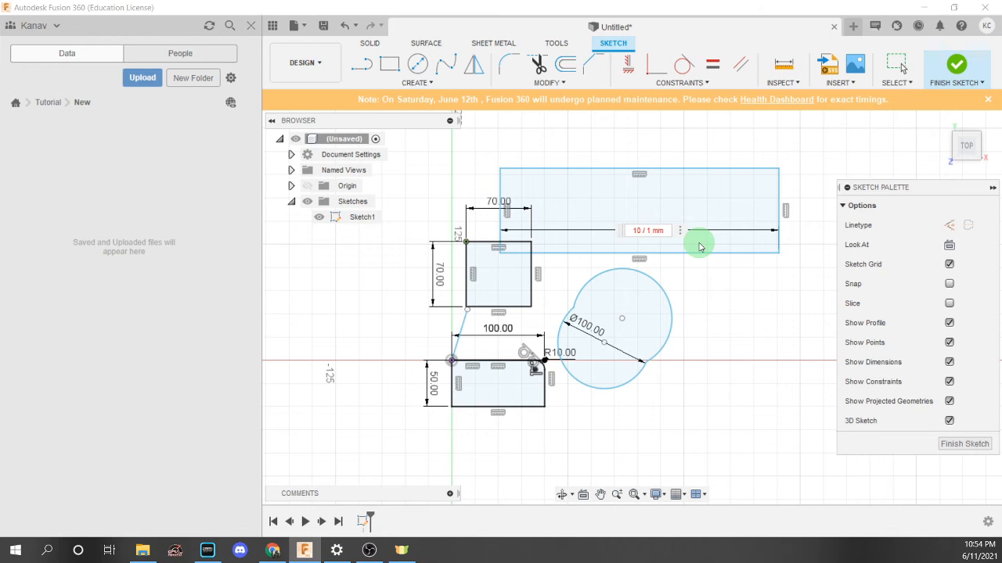
click(664, 230)
key(BackSpace)
key(BackSpace)
key(BackSpace)
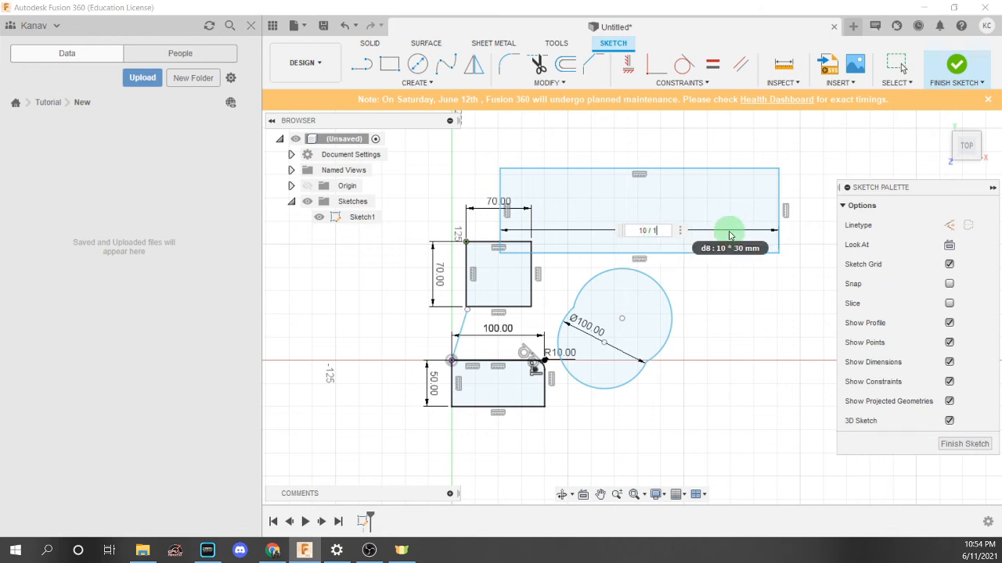
key(Return)
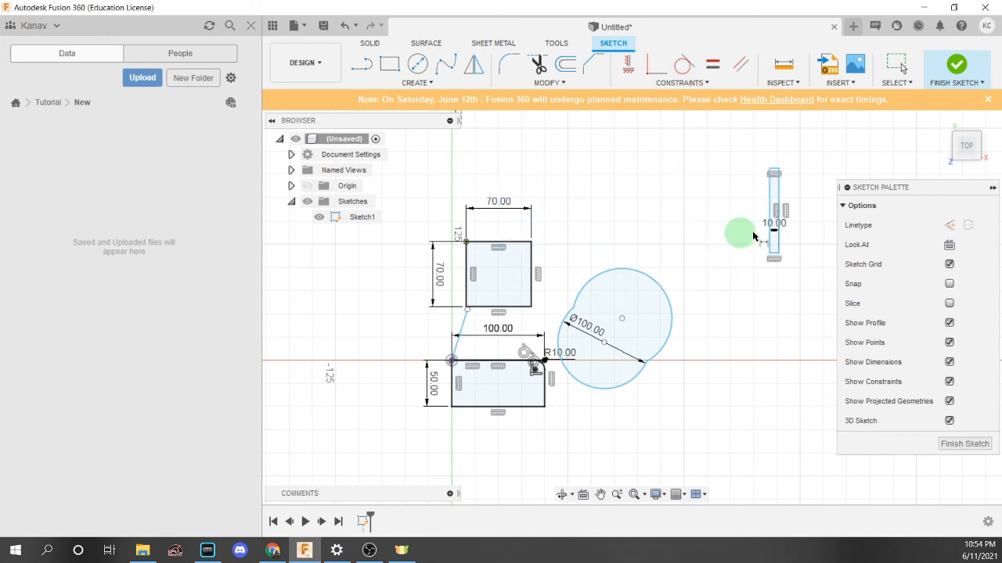
Replace the narrow rectangle's width expression with the power 2 ^ 5
scroll(767, 229, up, 3)
scroll(771, 233, down, 2)
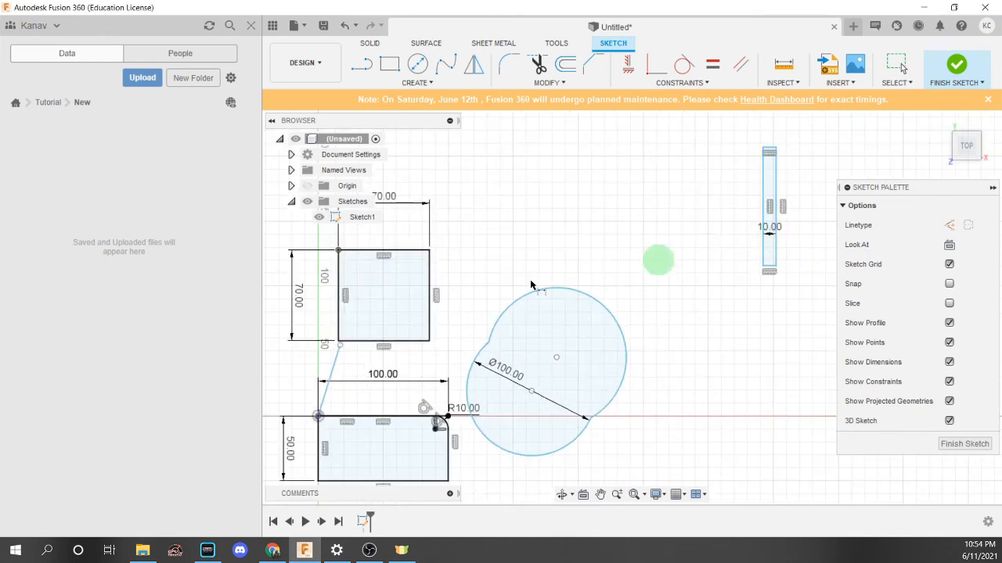
double_click(770, 229)
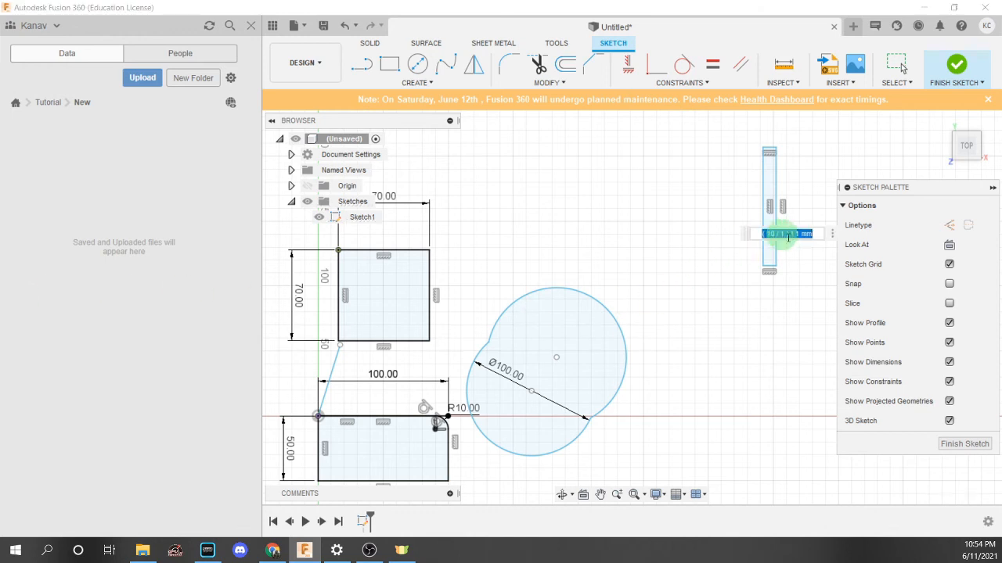
key(BackSpace)
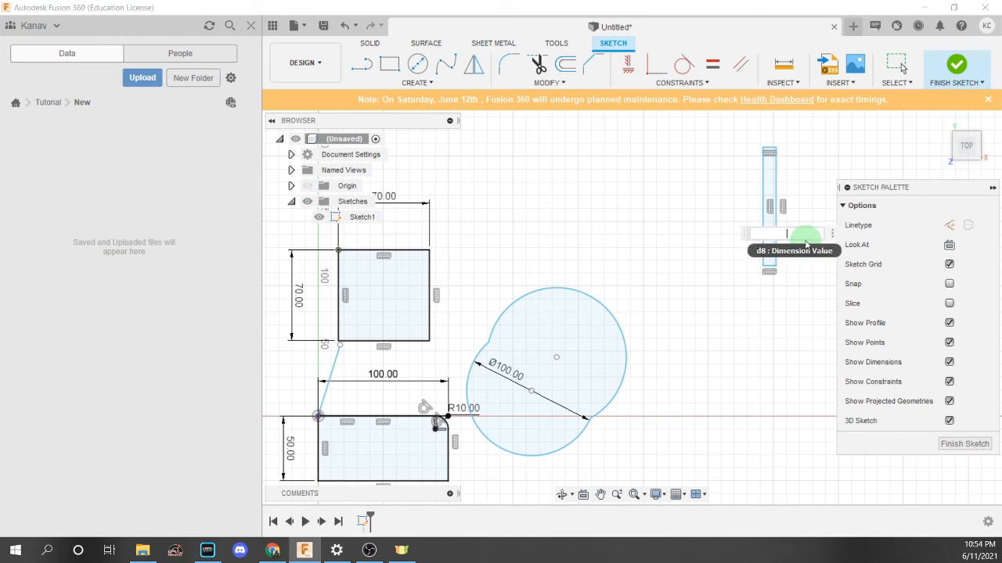
text(2 *5)
key(Return)
Replace the rectangle's width expression with the square root sqrt(100)
double_click(755, 234)
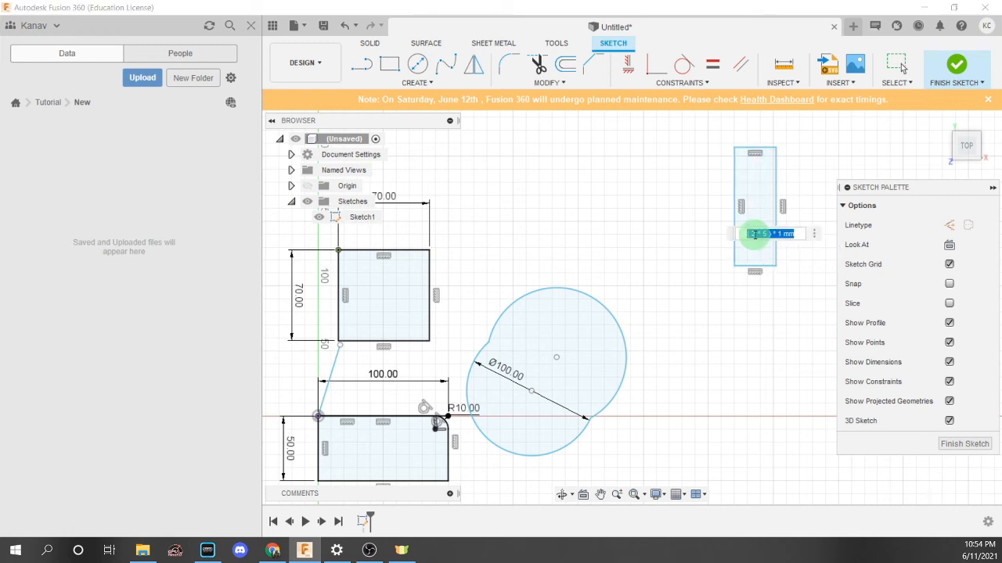
key(BackSpace)
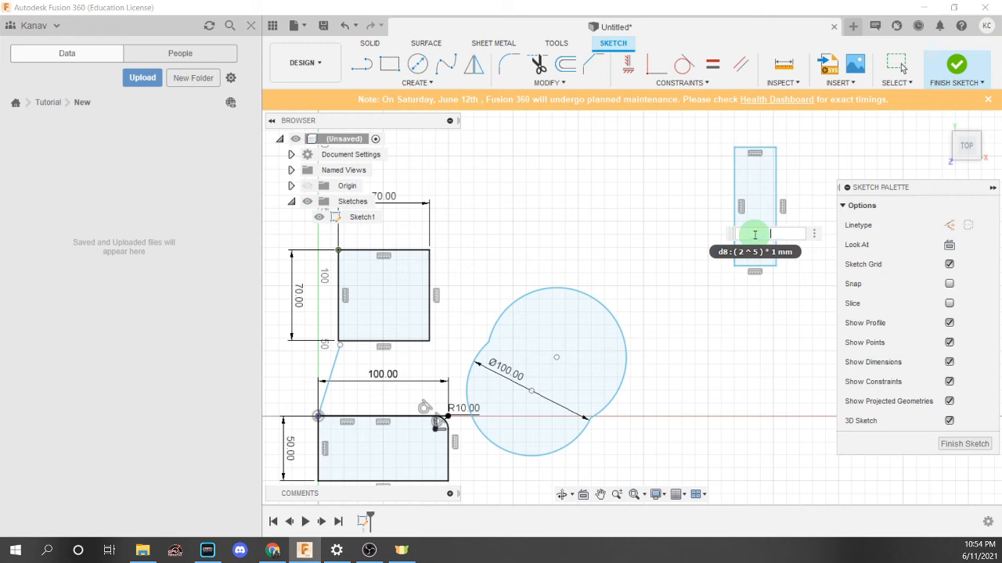
text(sqrt(3))
key(BackSpace)
key(BackSpace)
text(100)
key(Return)
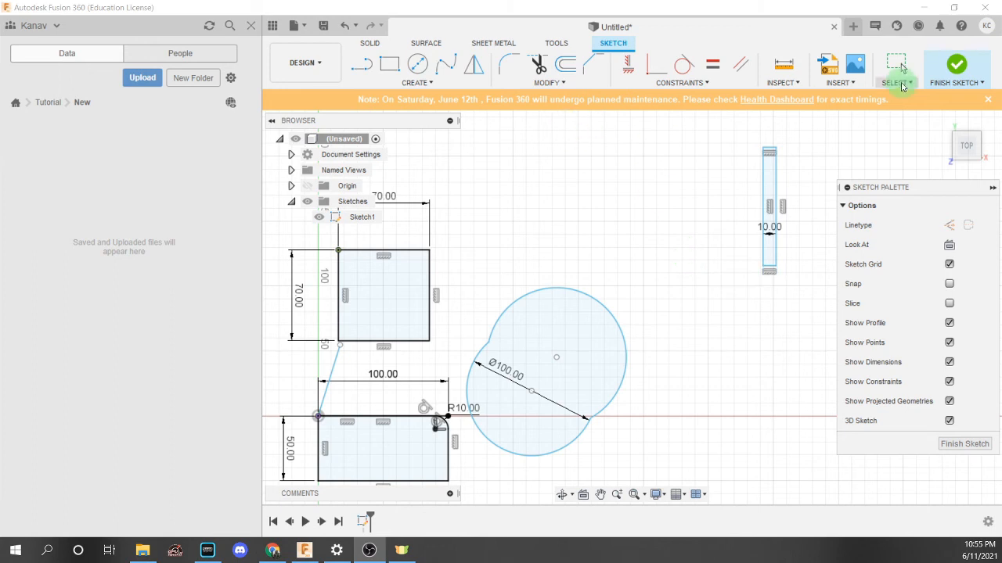
Finish the sketch and extrude the square and the filleted rectangle together 70 mm upward
click(958, 68)
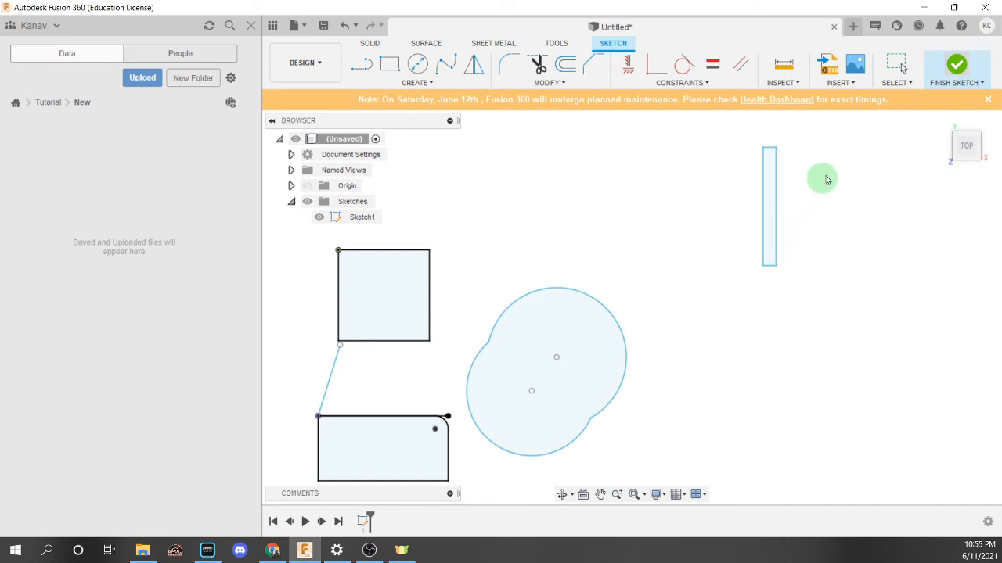
middle_drag(822, 187, 852, 160)
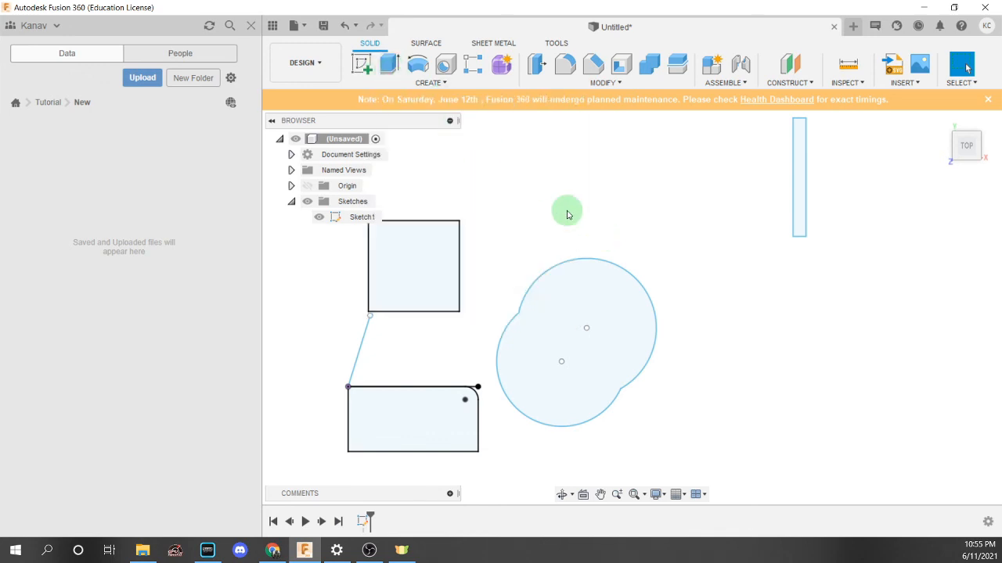
key(e)
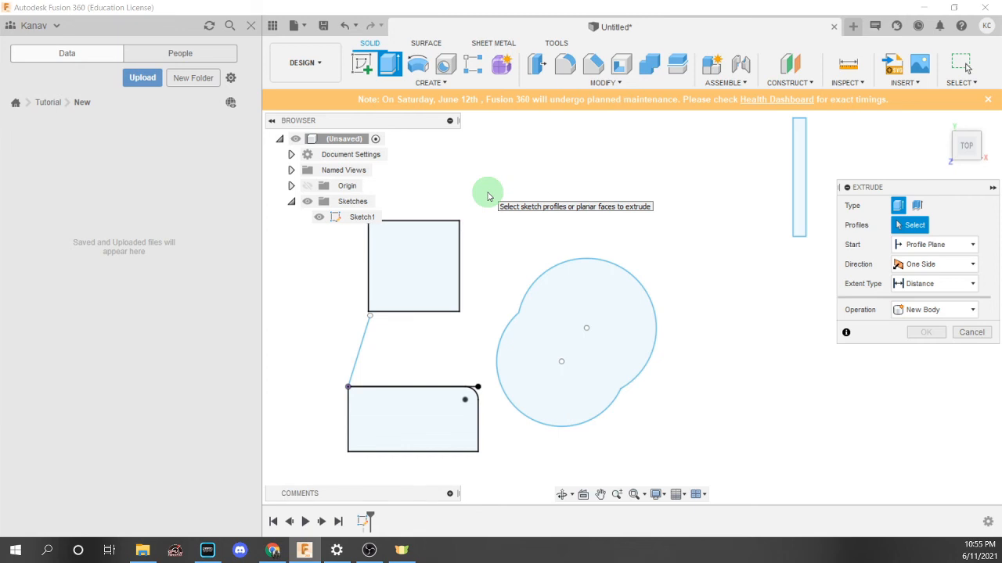
click(443, 264)
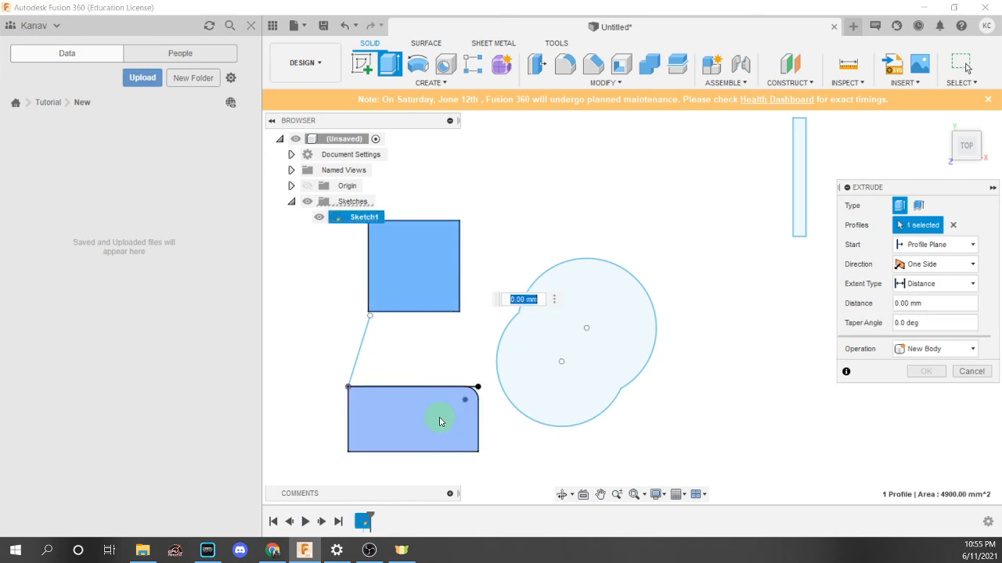
click(439, 422)
mouse_move(511, 224)
middle_down()
mouse_move(584, 185)
mouse_move(566, 261)
mouse_move(589, 220)
middle_up()
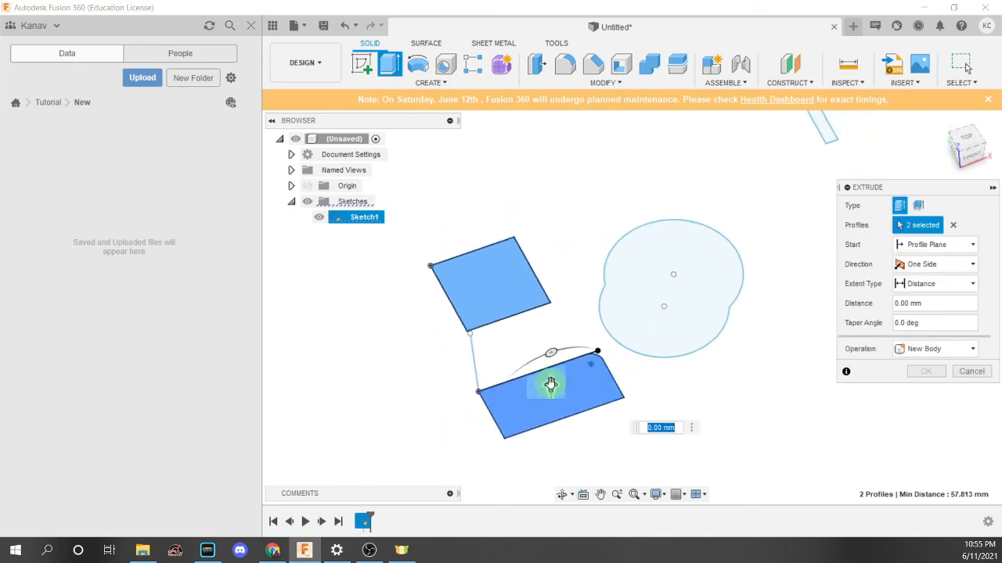
drag(558, 393, 559, 334)
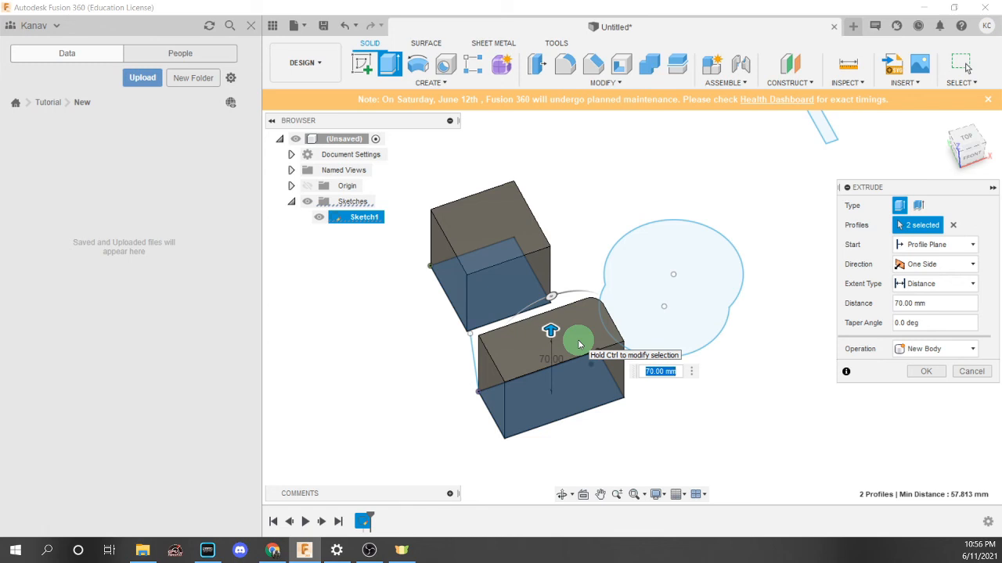
Make the extrusion start from an offset of 15 mm above the profile plane
click(941, 266)
click(932, 246)
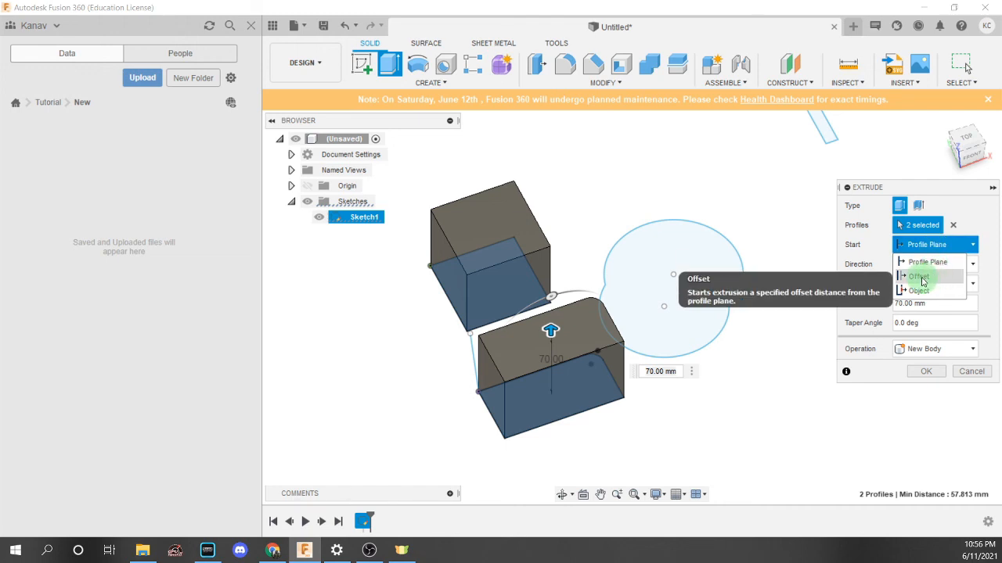
click(921, 278)
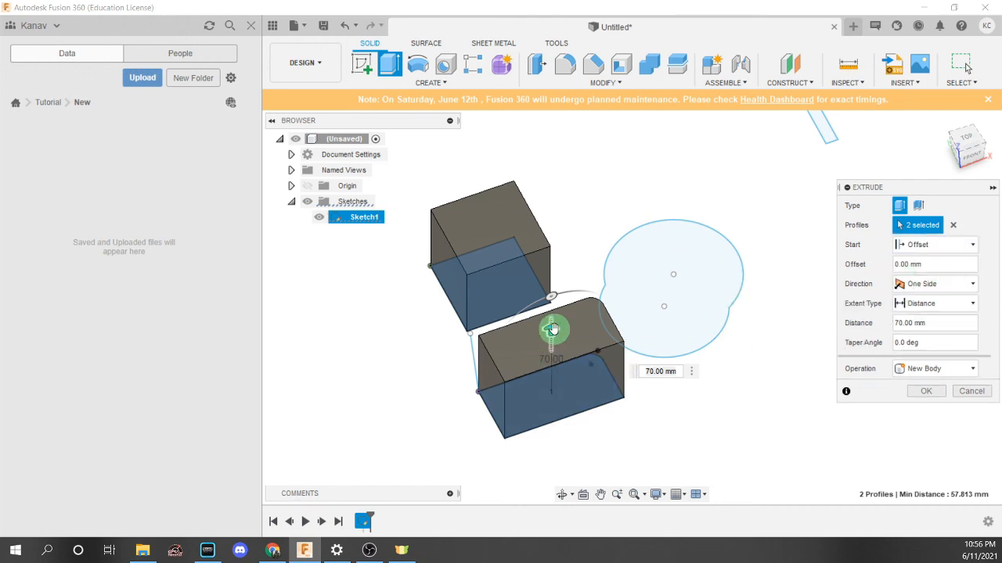
click(896, 265)
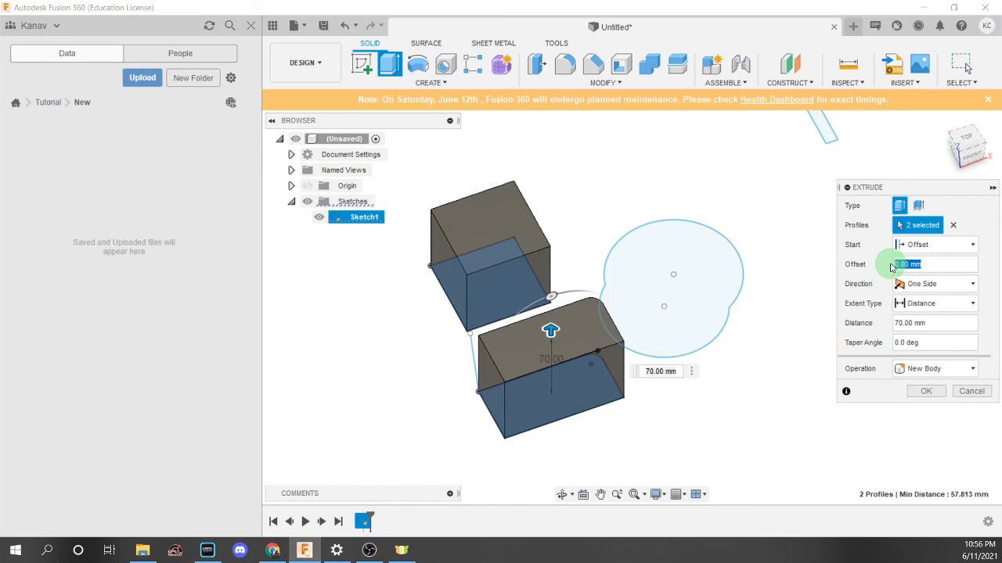
text(15)
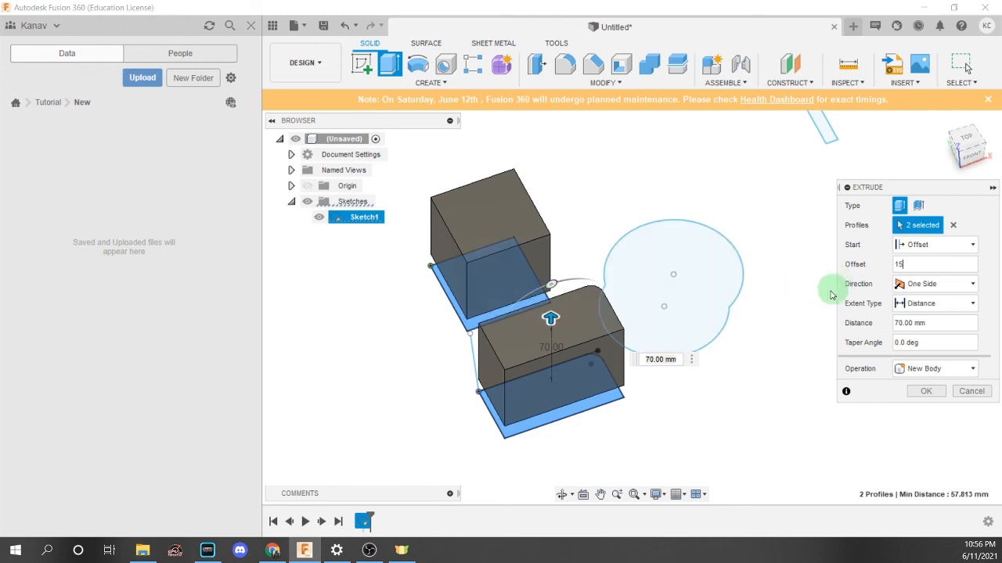
Reverse the extrusion with a distance of -70 mm and set its start offset to -15 mm
click(666, 359)
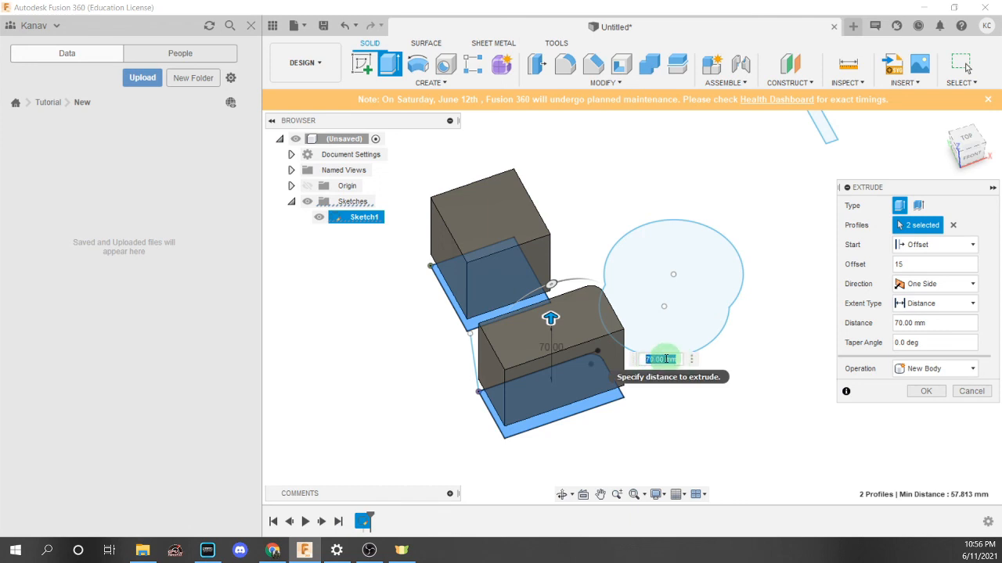
key(BackSpace)
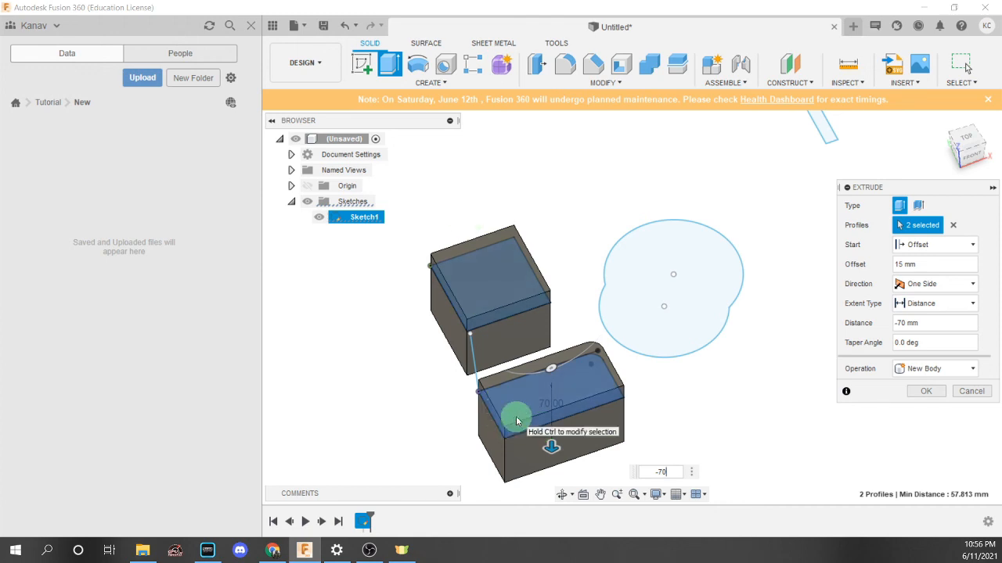
double_click(900, 263)
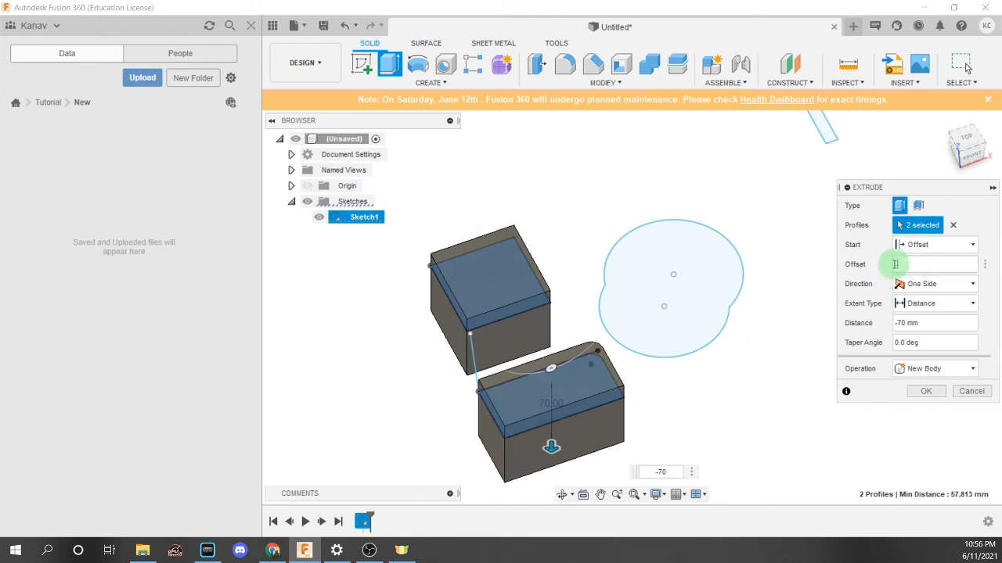
text(-15)
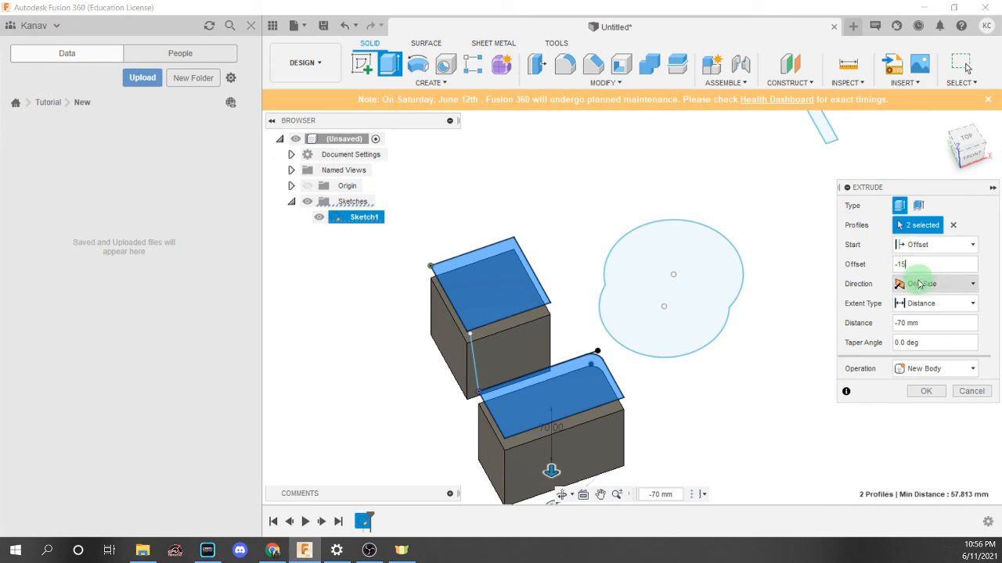
Set the extrusion's start offset to 0 mm and its distance to 70 mm
drag(904, 265, 892, 270)
text(0)
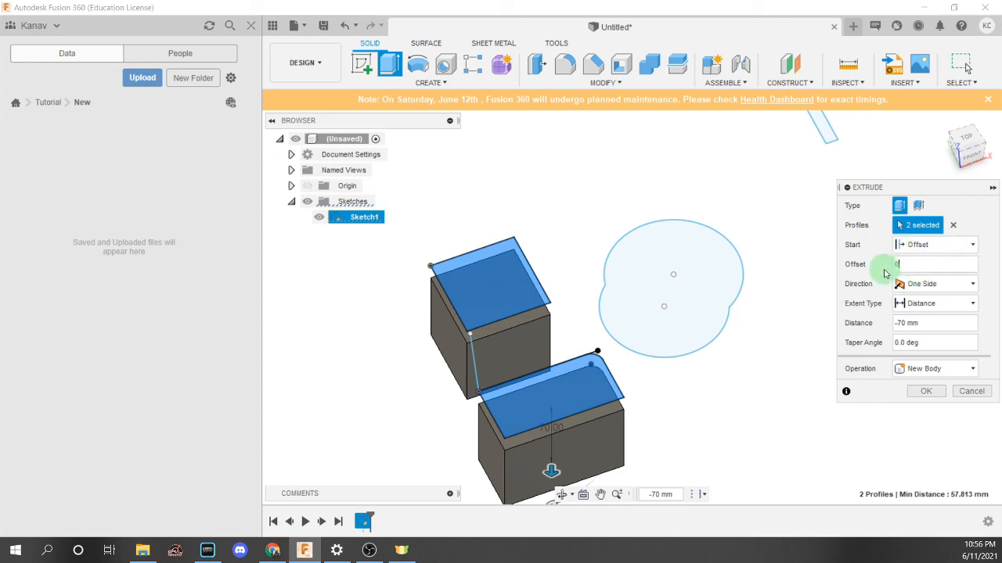
drag(925, 322, 891, 323)
text(70)
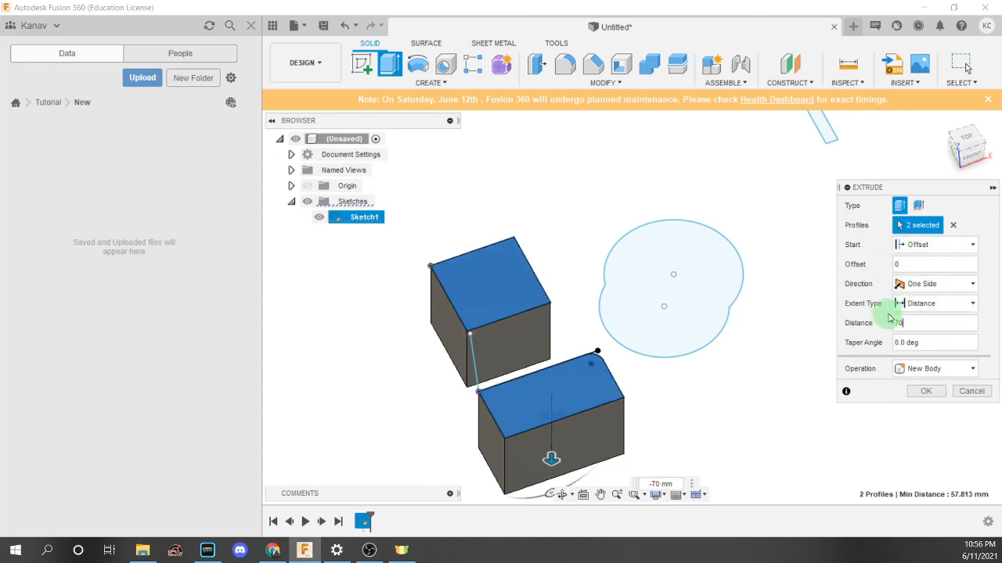
Switch the extrusion direction to Two Sides and extend the second side 70 mm downward
click(917, 286)
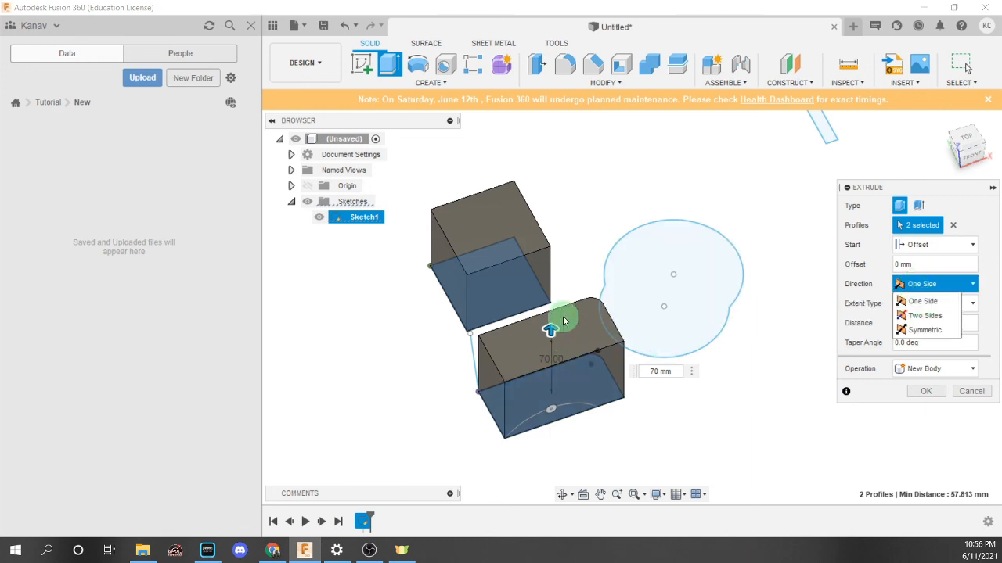
click(931, 316)
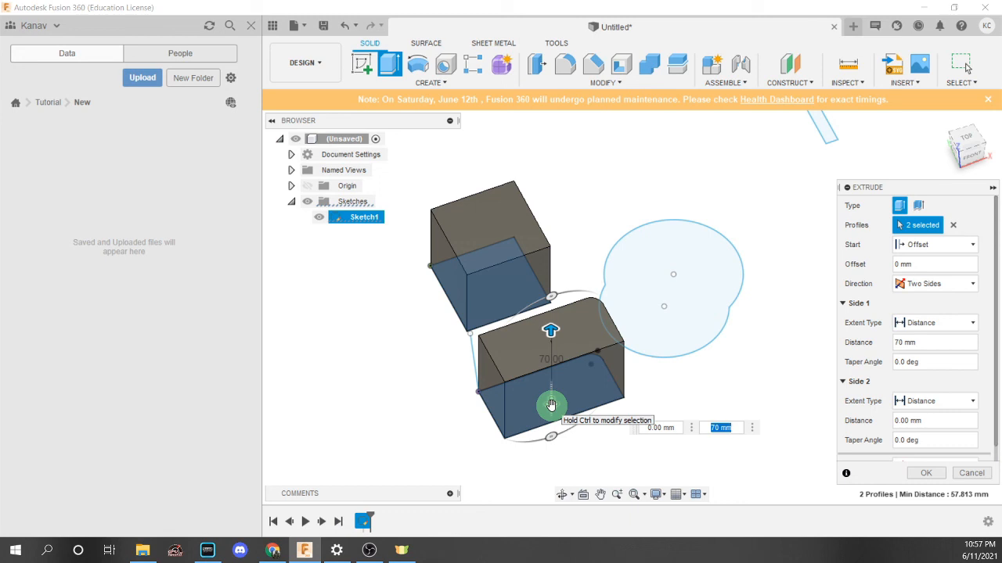
drag(551, 405, 549, 460)
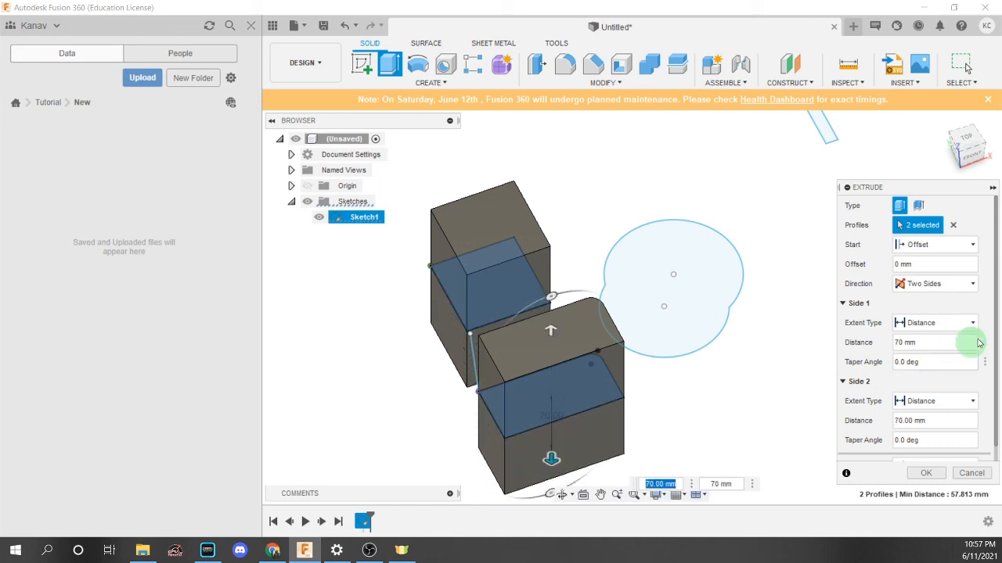
Switch the extrusion direction to Symmetric and review its extent types, keeping Distance
click(923, 284)
click(928, 331)
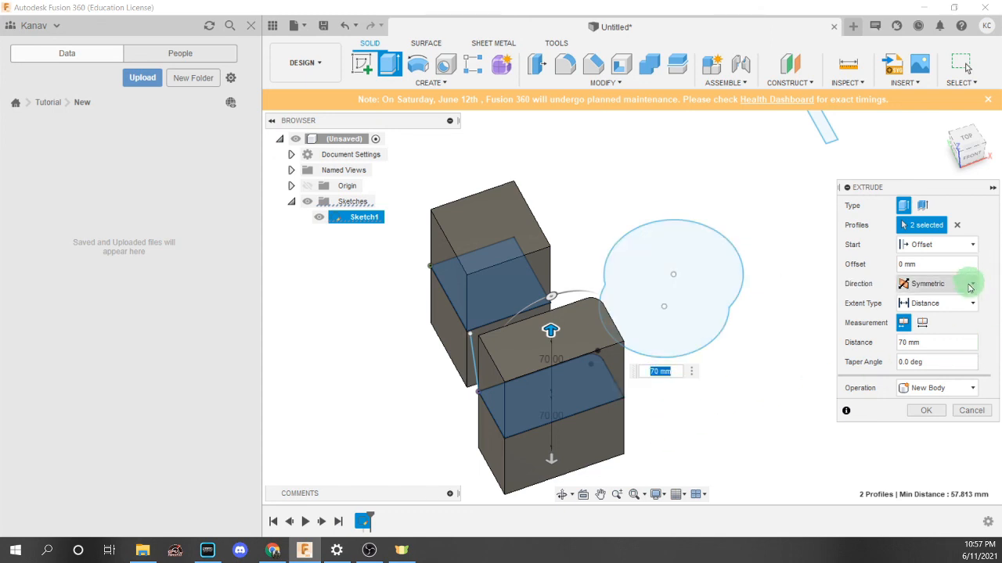
click(951, 305)
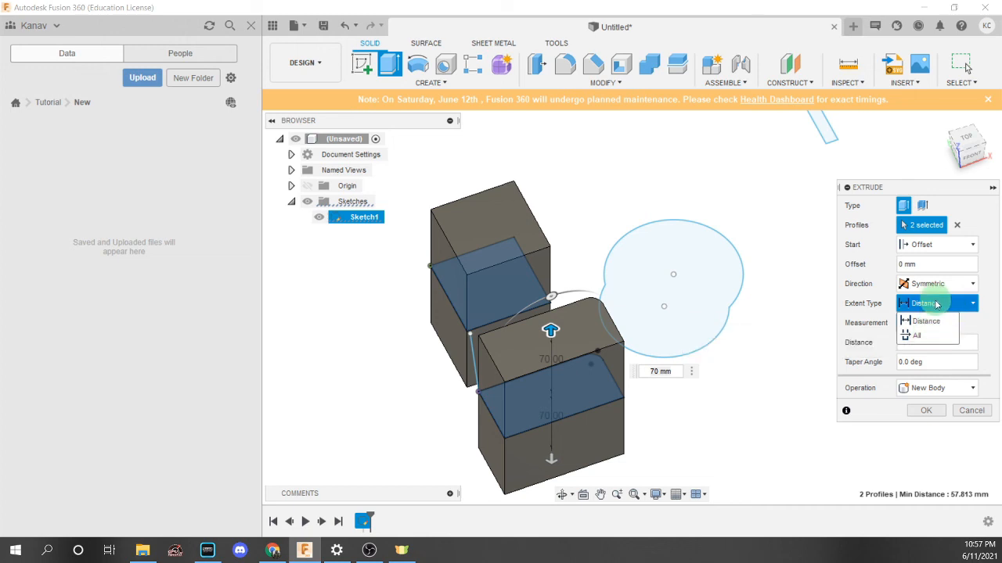
click(936, 304)
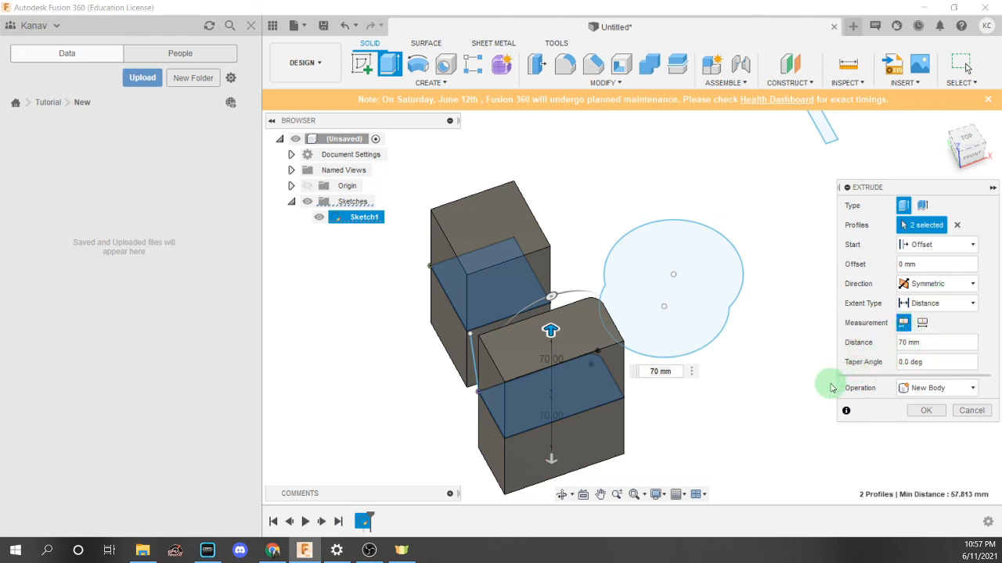
Set the extrusion direction back to One Side and finish extruding both profiles 70 mm as new bodies
click(917, 284)
click(920, 294)
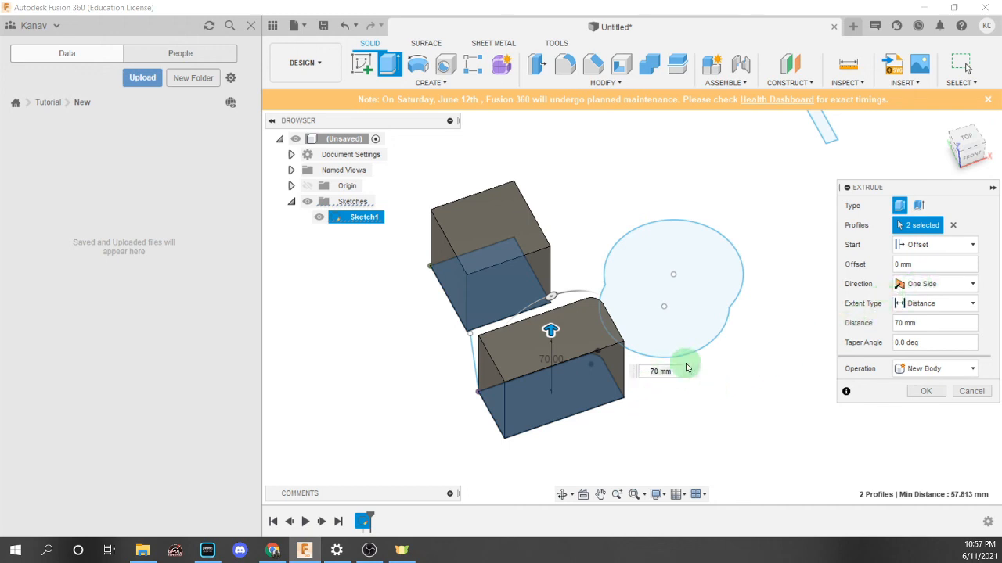
click(926, 391)
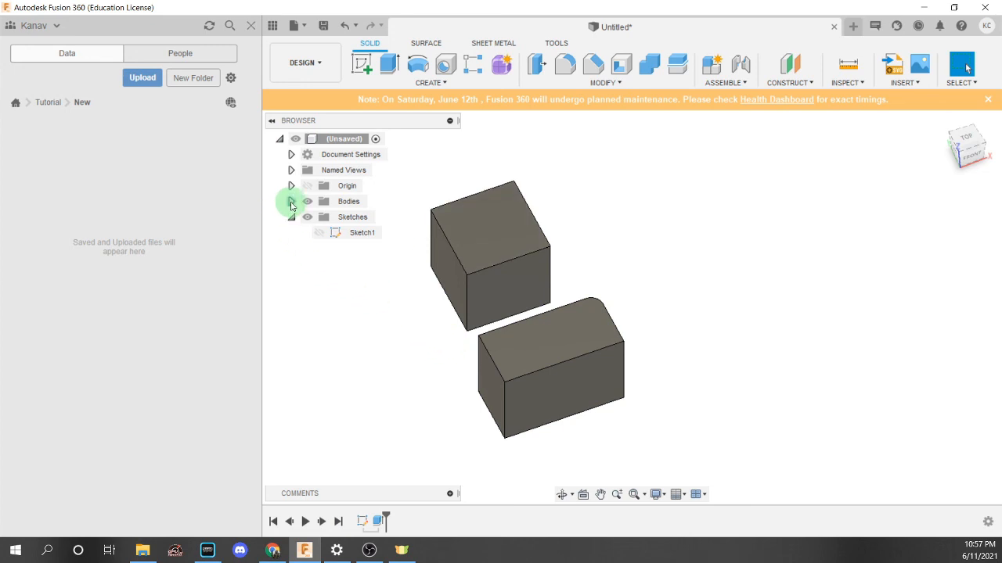
Expand the list of bodies and highlight each of the two extruded bodies in turn
click(292, 203)
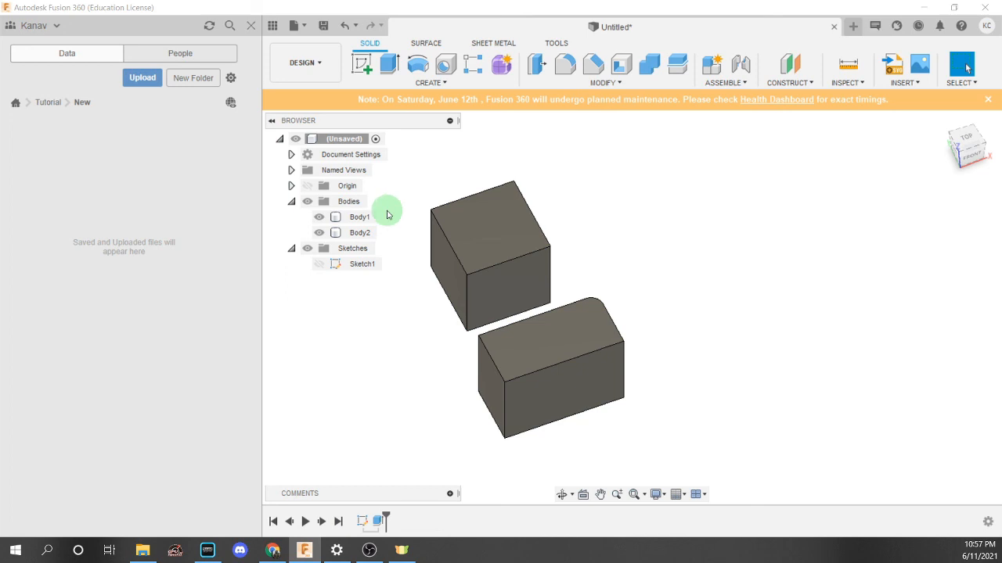
click(361, 217)
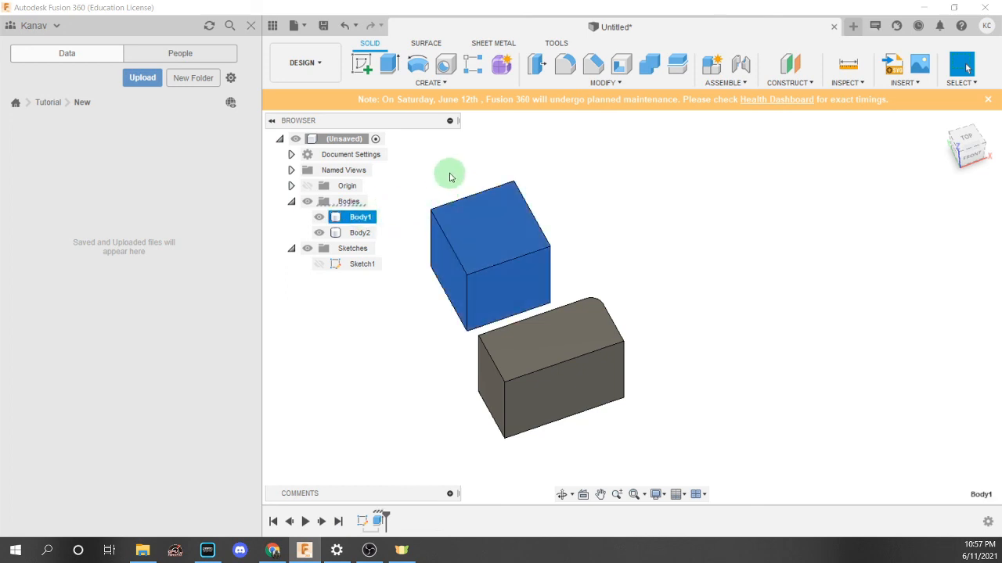
click(450, 177)
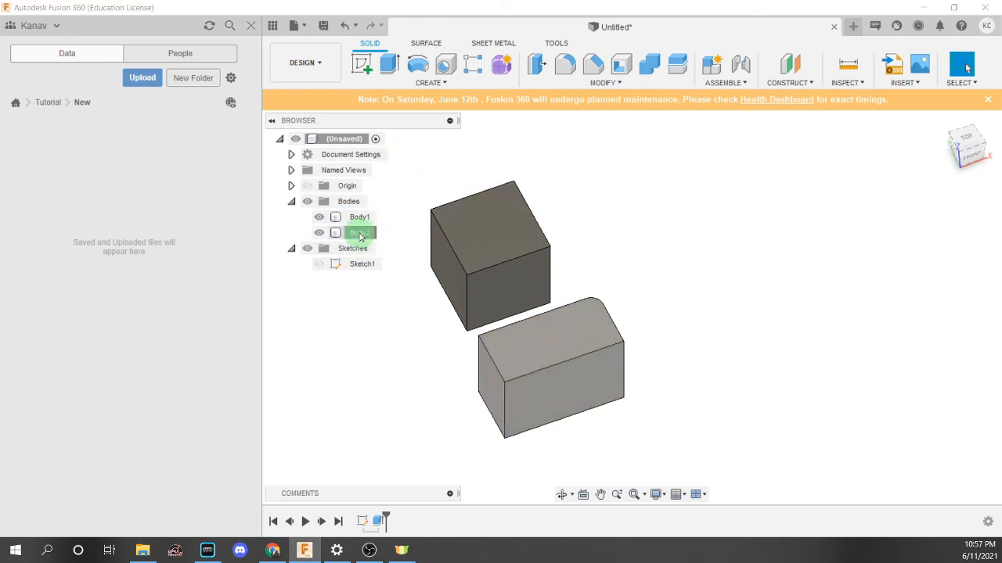
click(360, 233)
click(424, 202)
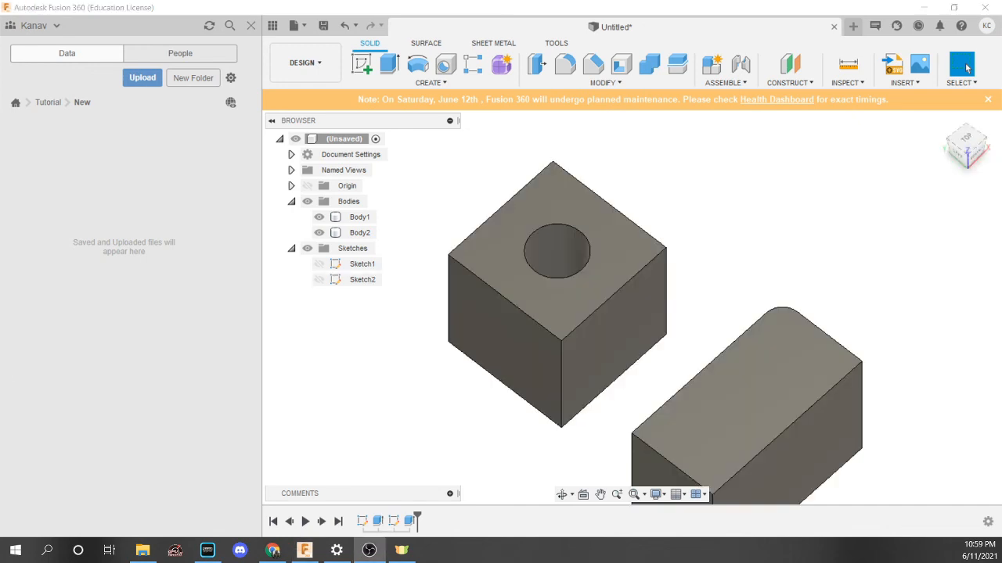
Try to fillet one top outer edge of the block with the hole, using a 10 mm radius
click(540, 351)
click(577, 123)
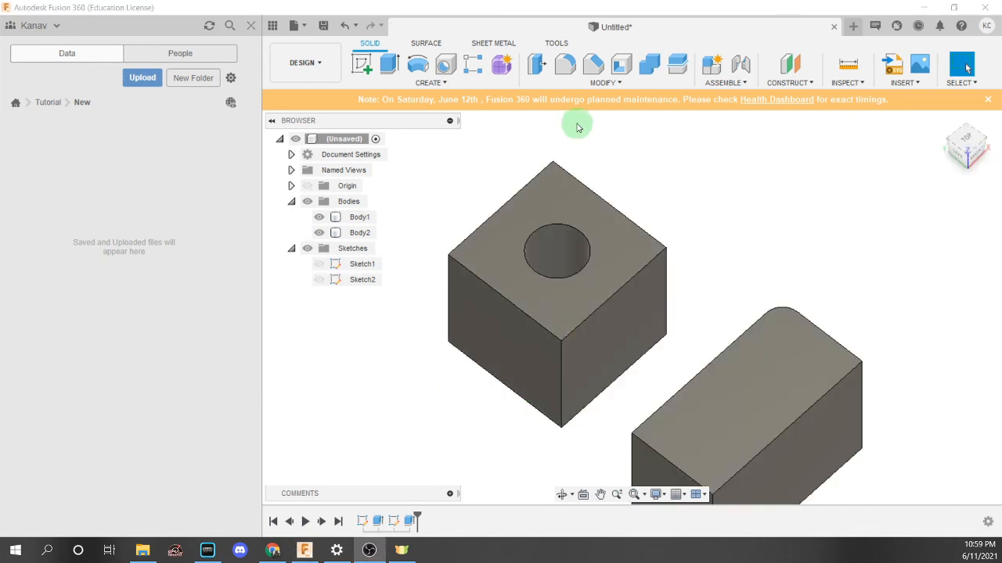
click(646, 171)
middle_drag(647, 171, 629, 149)
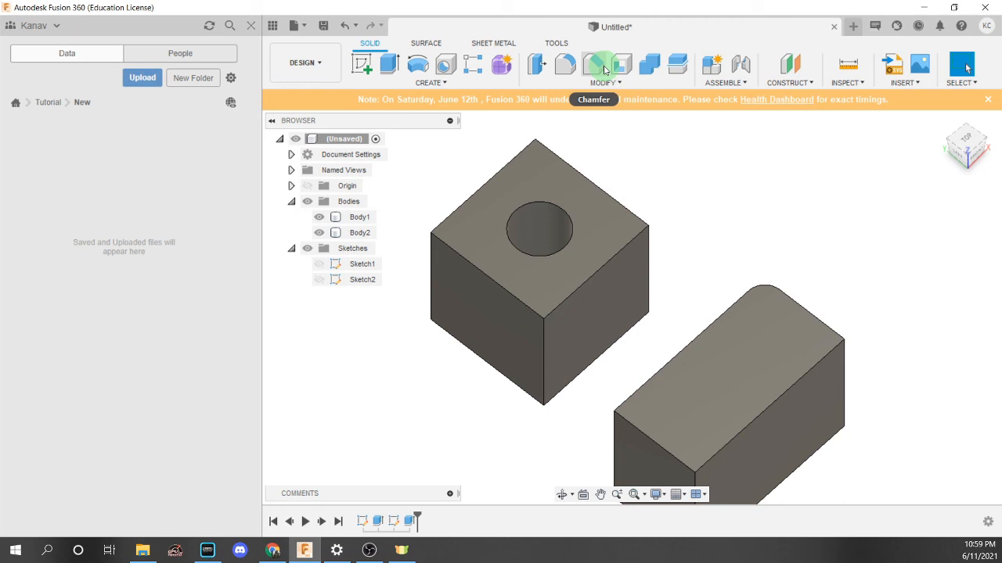
click(565, 65)
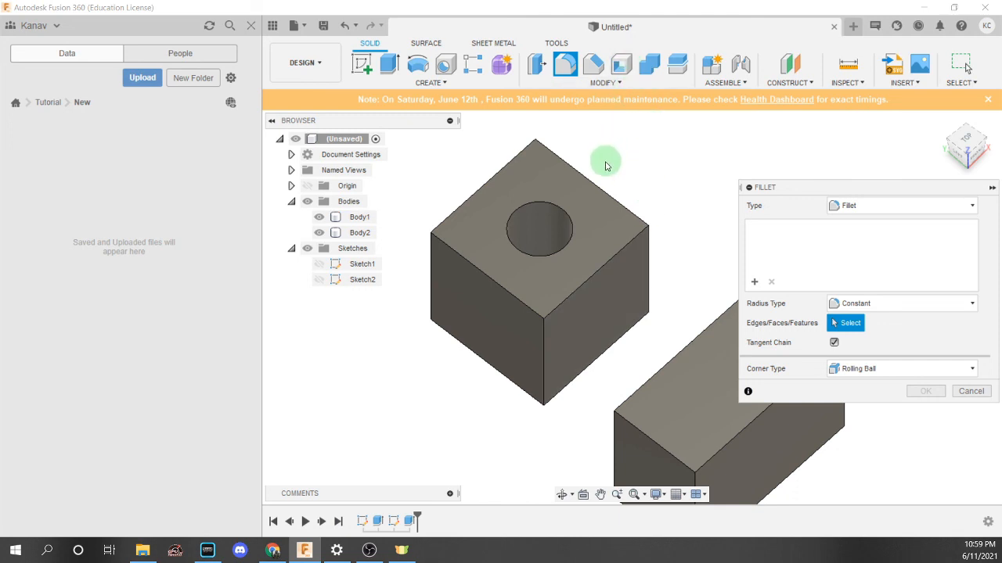
click(482, 271)
scroll(478, 250, up, 4)
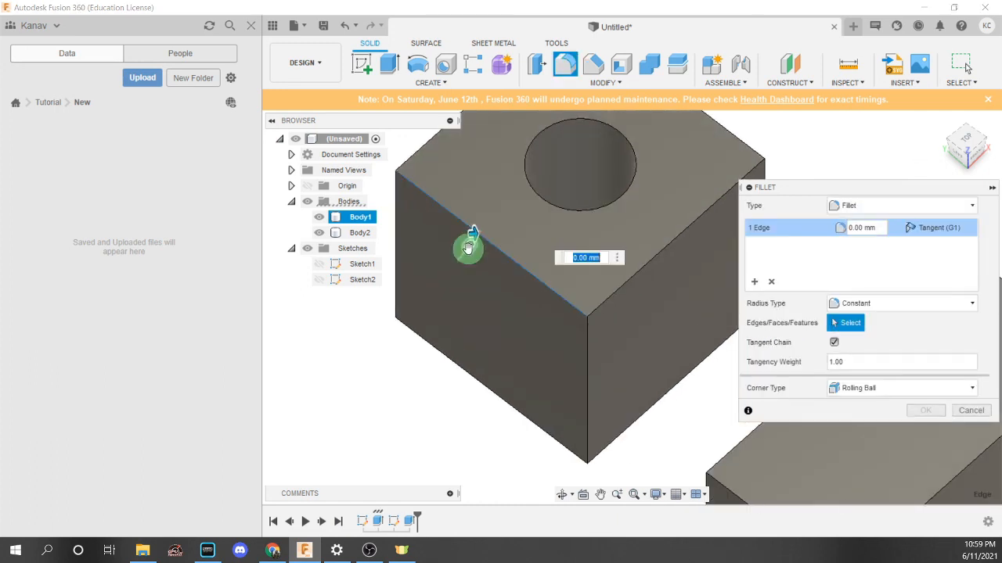
text(10)
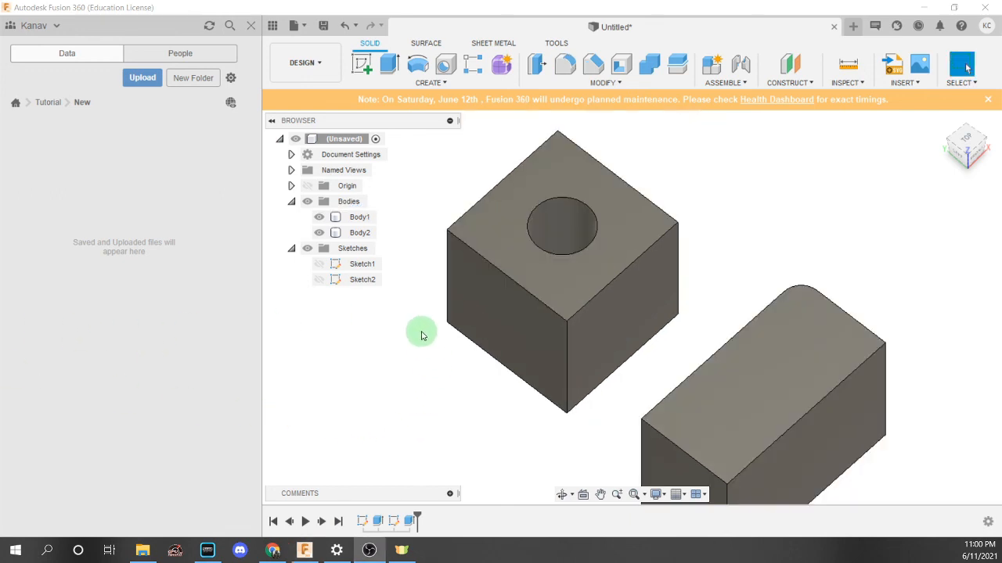
Edit the hole's sketch on the block's top face, set the circle's diameter to 60 mm and finish the sketch
click(321, 279)
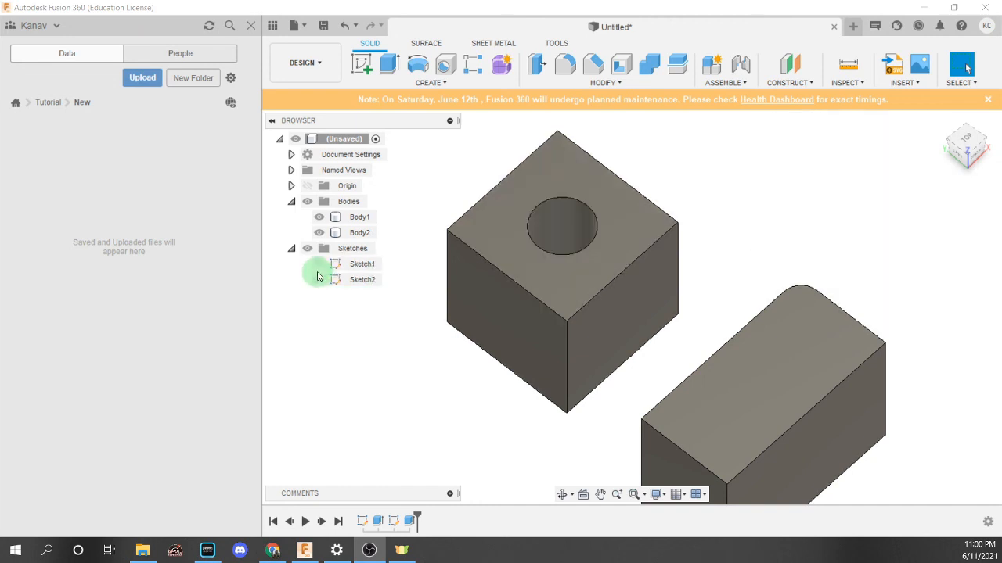
click(503, 360)
click(713, 209)
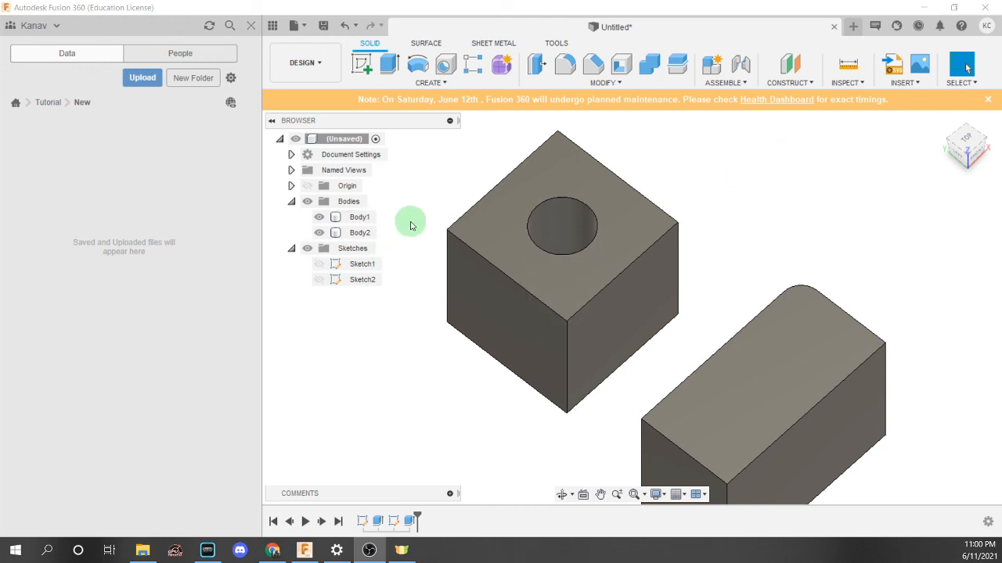
double_click(330, 282)
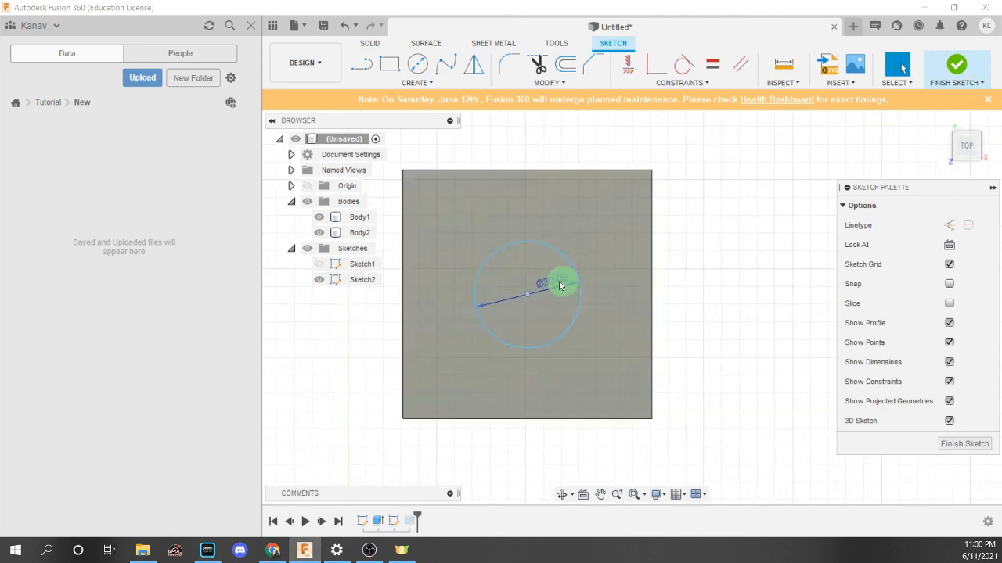
double_click(557, 284)
text(60)
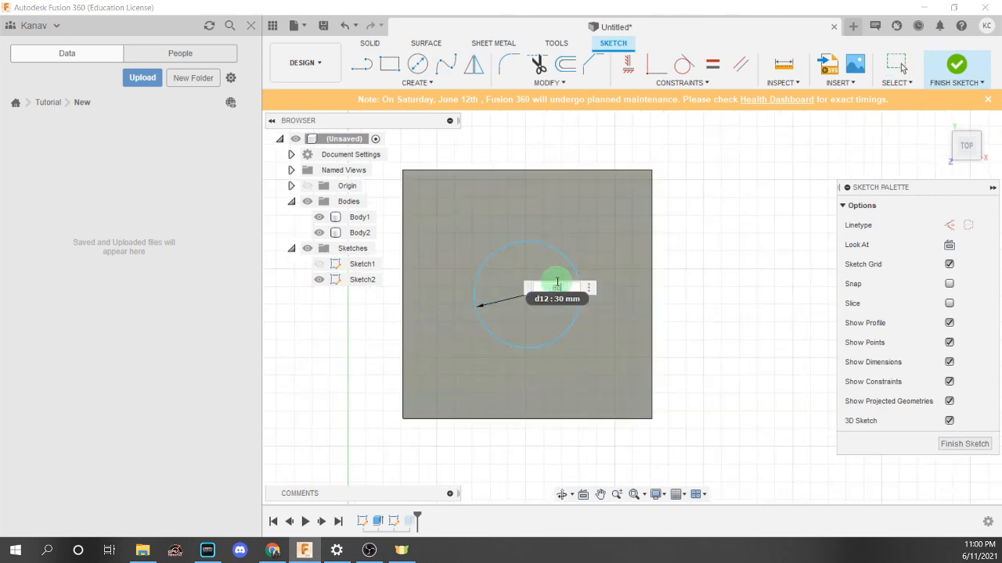
key(Return)
click(975, 78)
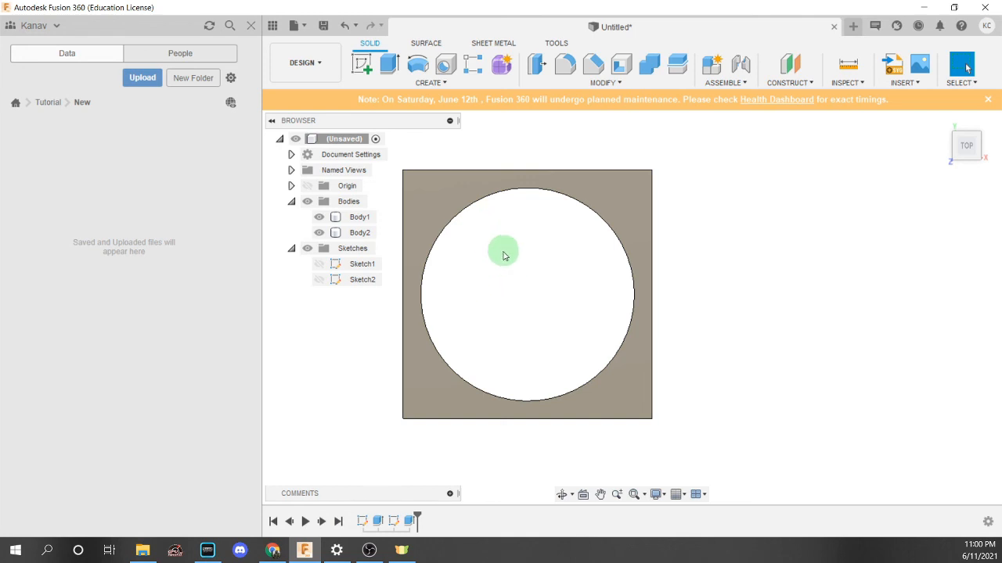
mouse_move(519, 270)
shift+middle_down()
mouse_move(523, 252)
mouse_move(615, 233)
mouse_move(586, 243)
mouse_move(507, 213)
mouse_move(523, 186)
mouse_move(528, 210)
shift+middle_up()
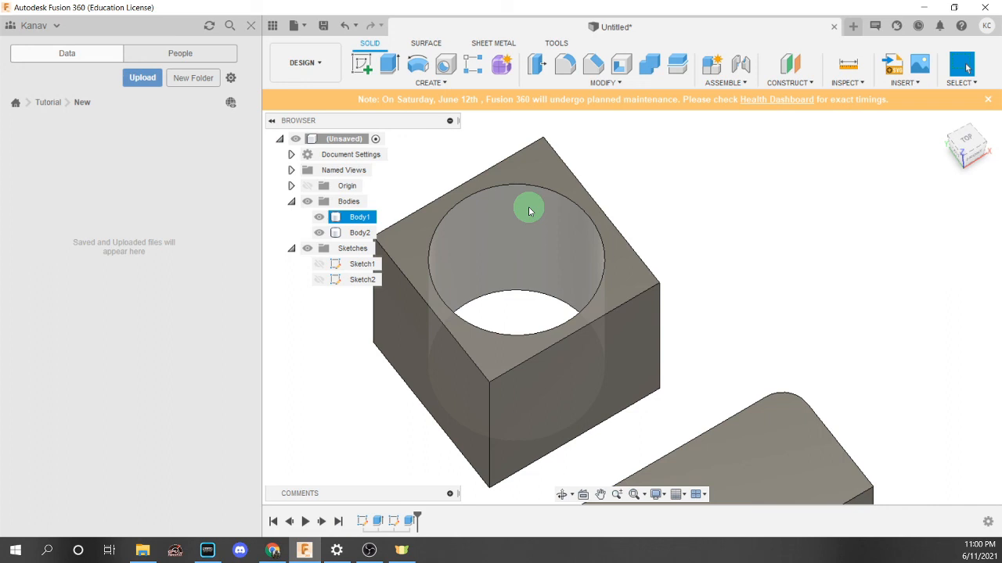
click(528, 206)
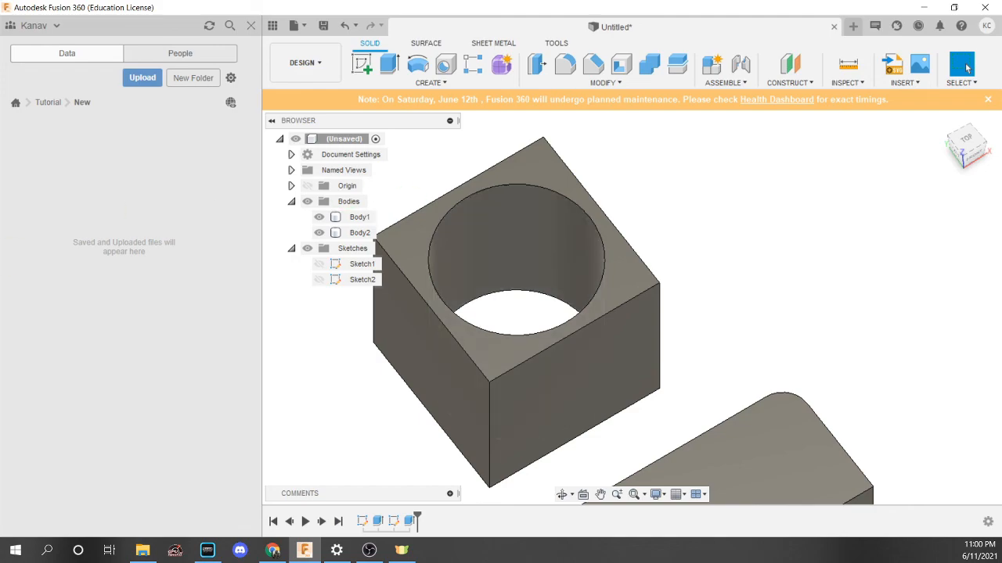